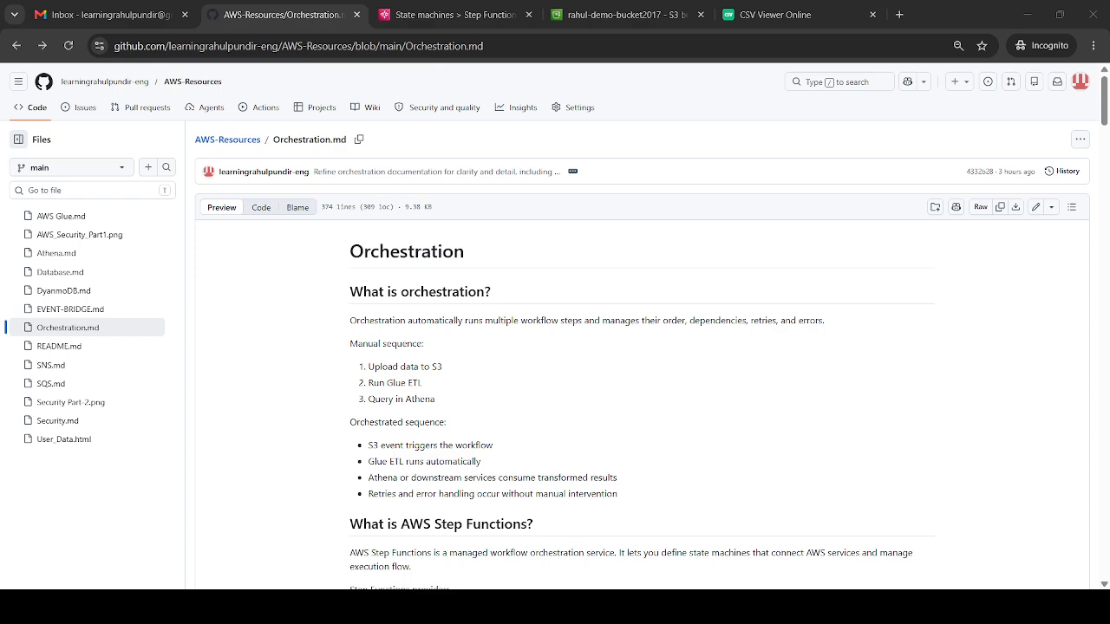
pyautogui.click(766, 551)
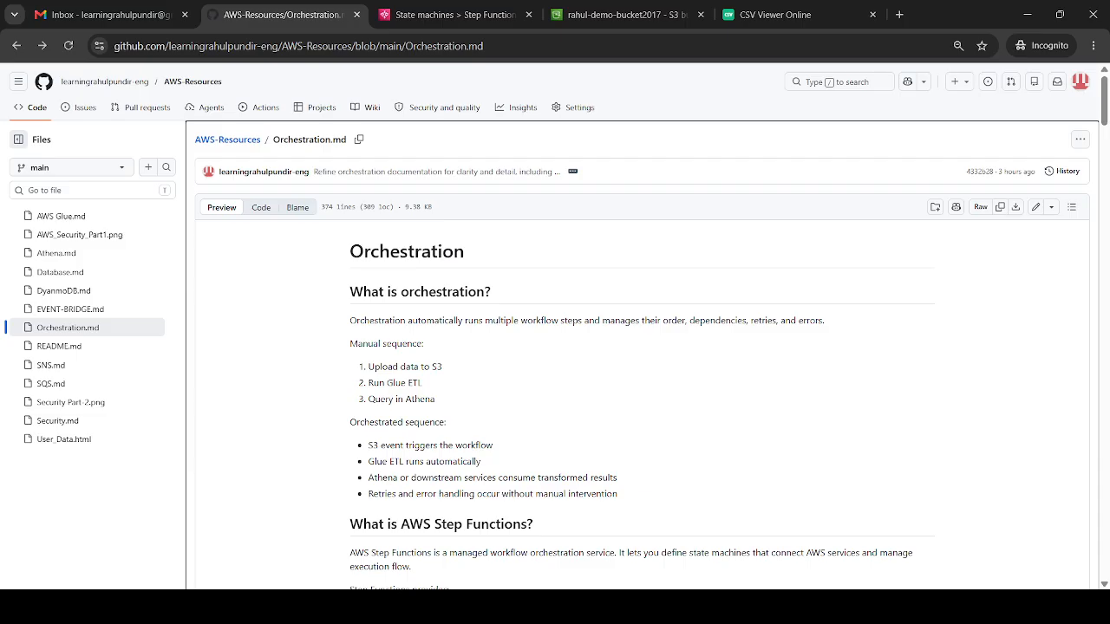
pyautogui.hotkey('alt', 'Tab')
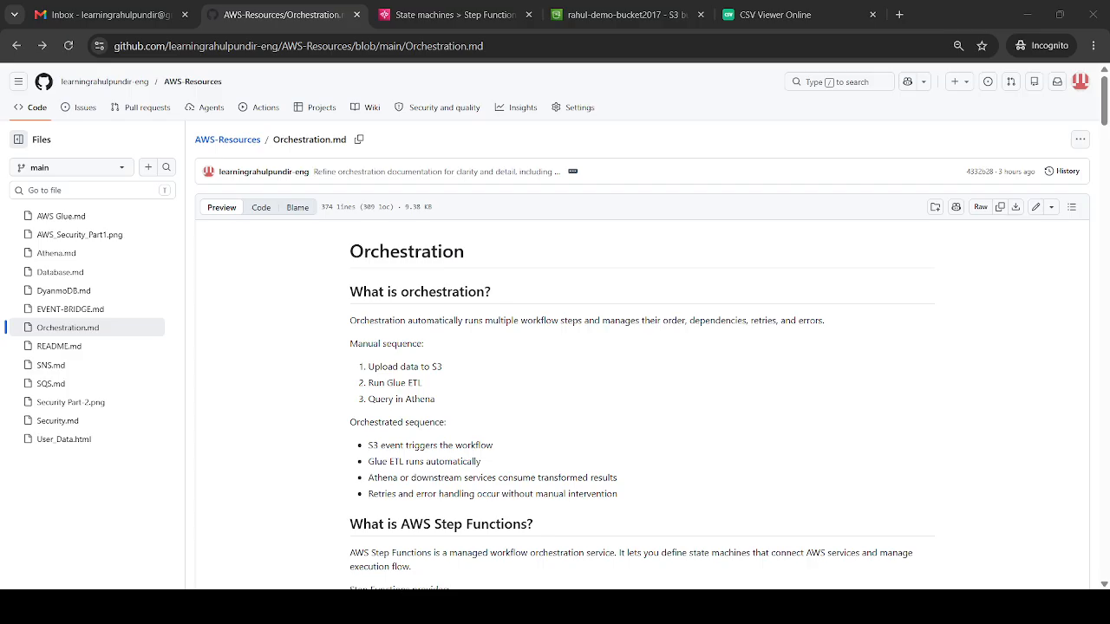
pyautogui.click(768, 548)
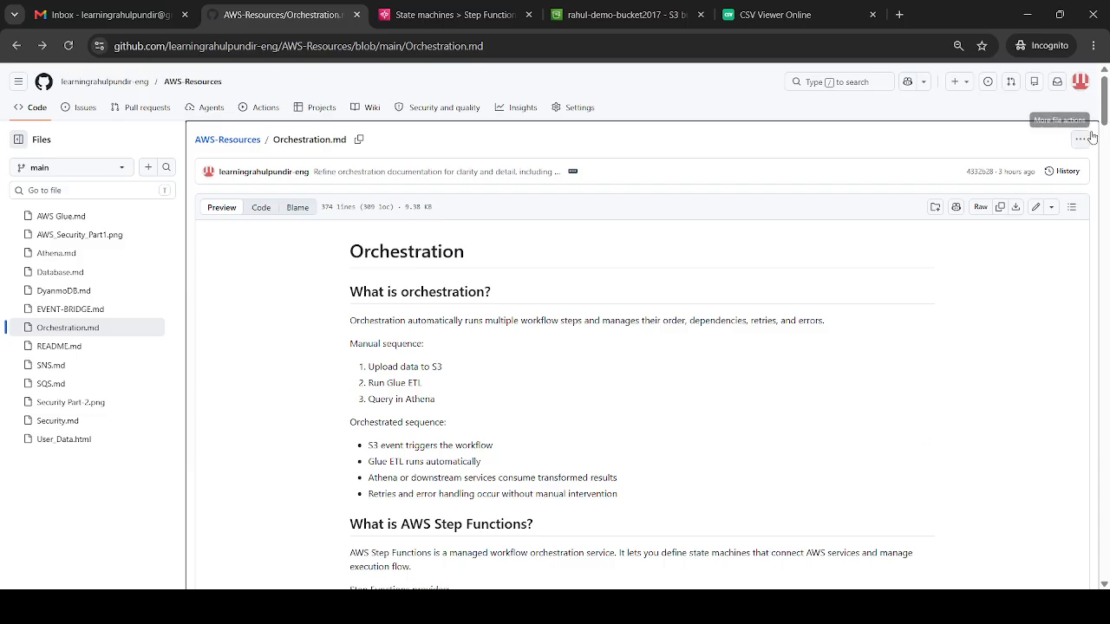
# - Read Orchestration.md down to the Demo 1 quick-start section, highlighting its steps for the CSV upload and Glue ETL jobs
pyautogui.moveTo(1107, 94); pyautogui.dragTo(1108, 111)
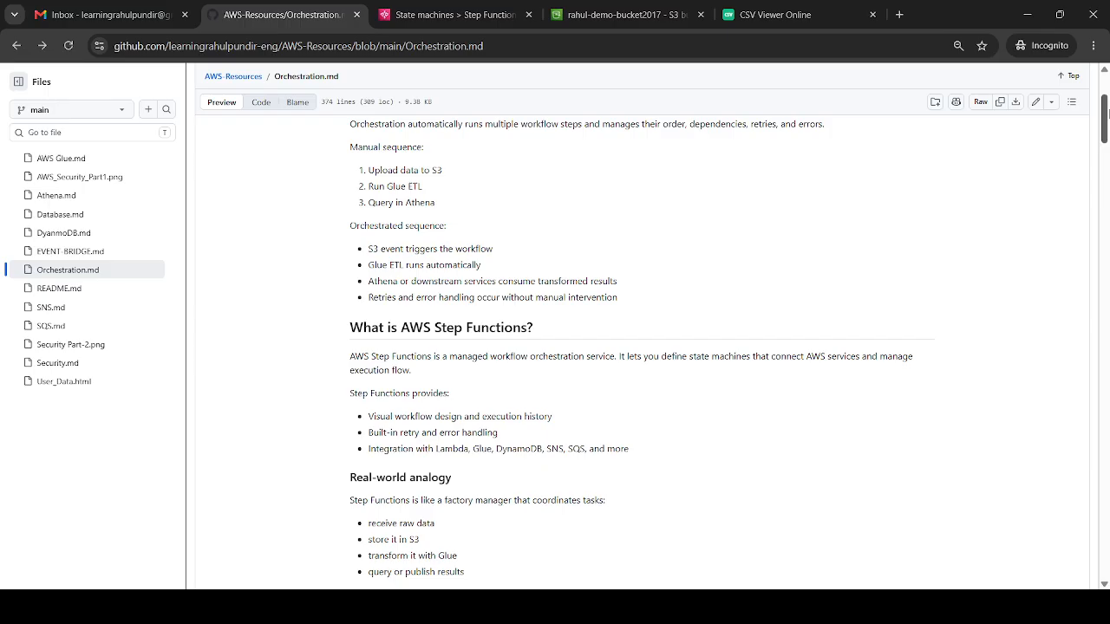
pyautogui.moveTo(1105, 110); pyautogui.dragTo(1100, 197)
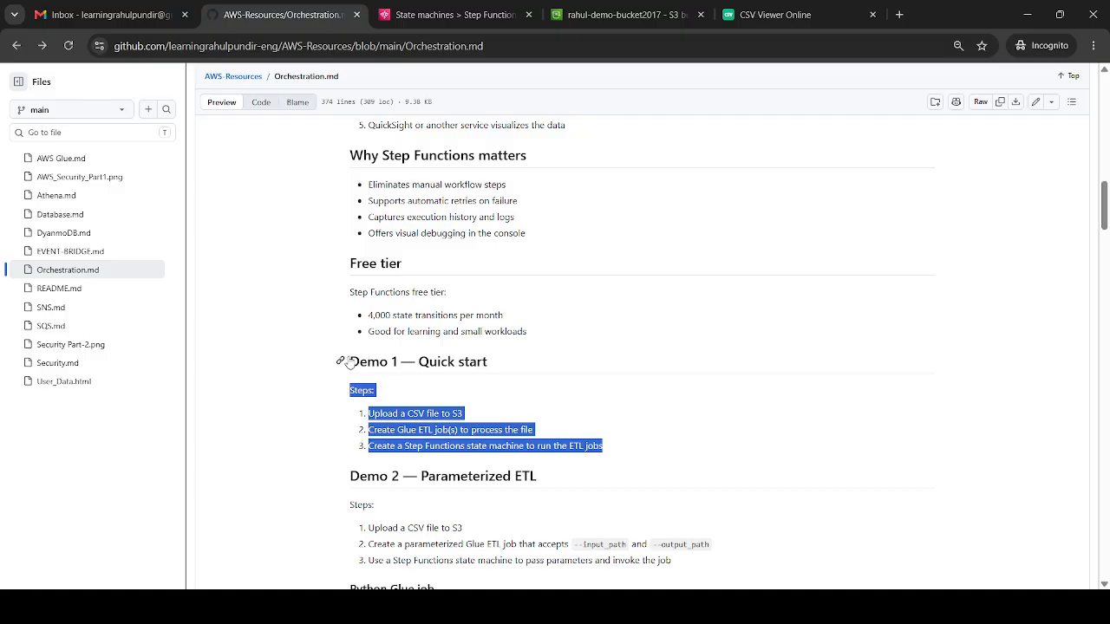
pyautogui.click(547, 374)
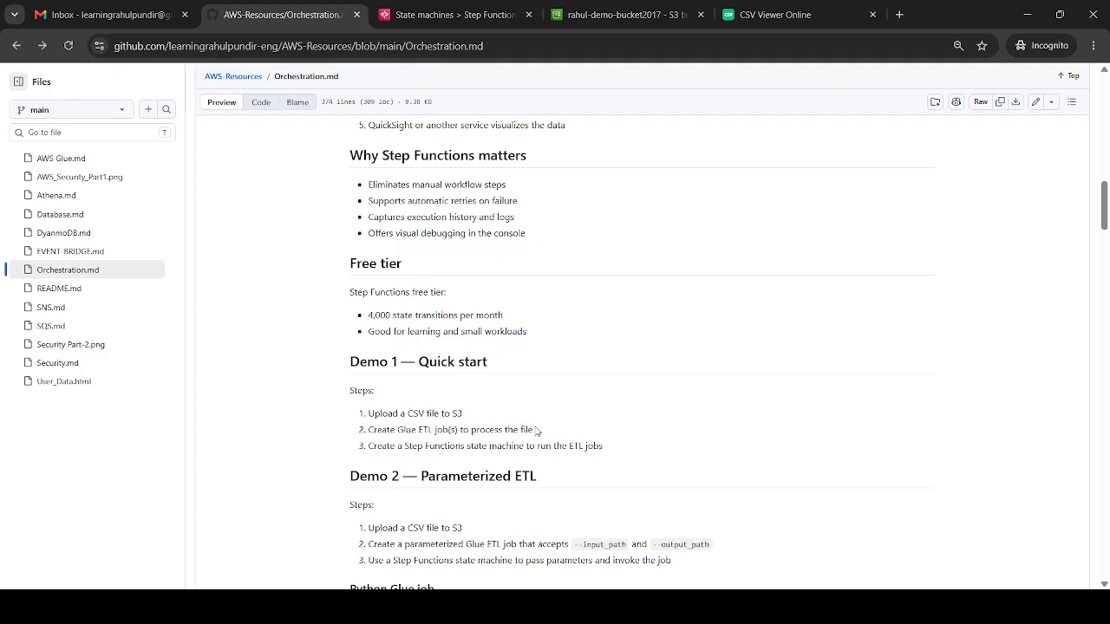
pyautogui.moveTo(536, 431); pyautogui.dragTo(366, 415)
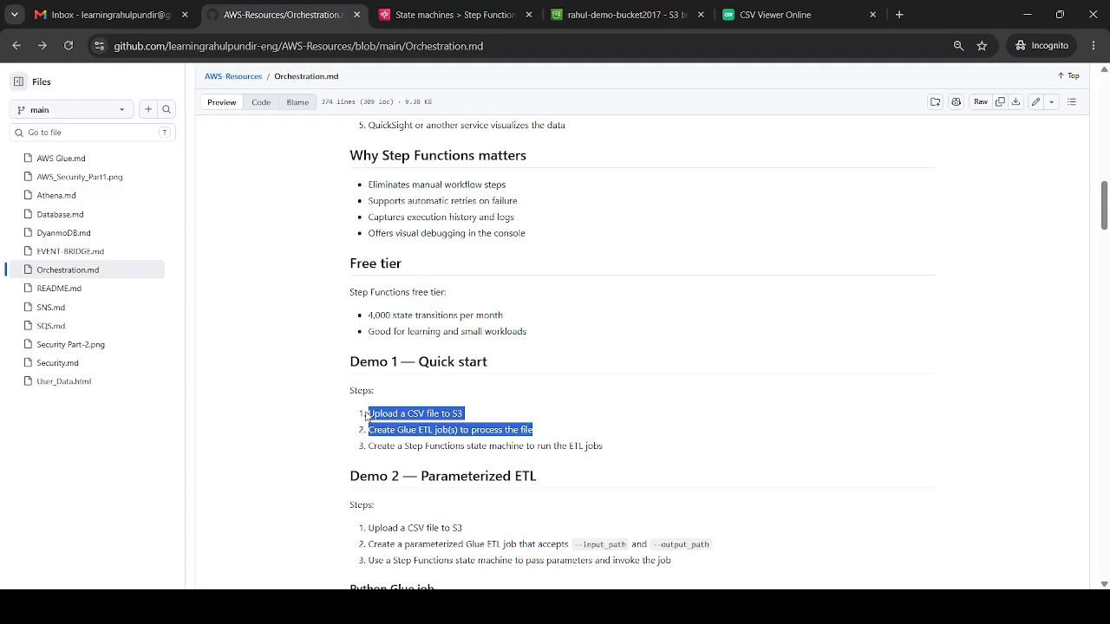
# - Switch to Amazon S3 and open the input folder of the demo bucket from the bucket list
pyautogui.click(645, 11)
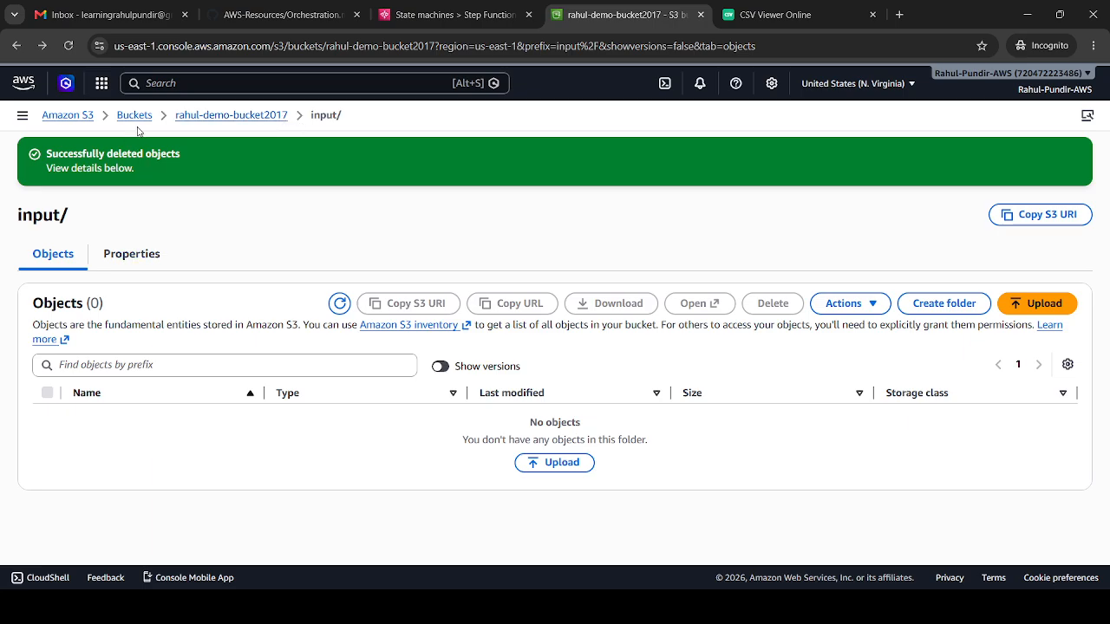
pyautogui.click(195, 116)
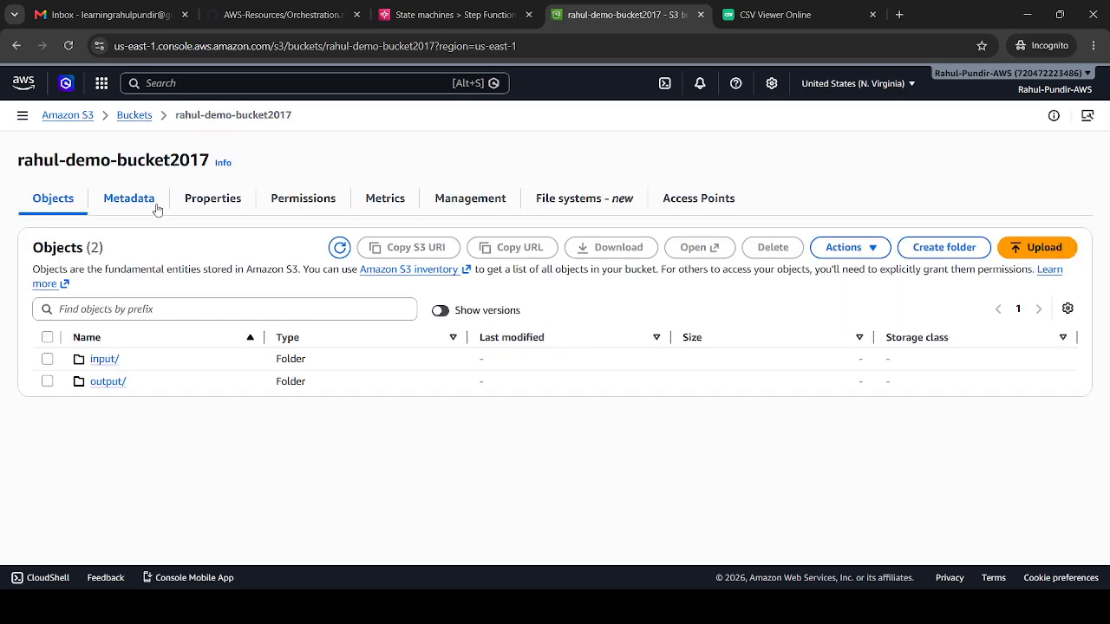
pyautogui.click(135, 116)
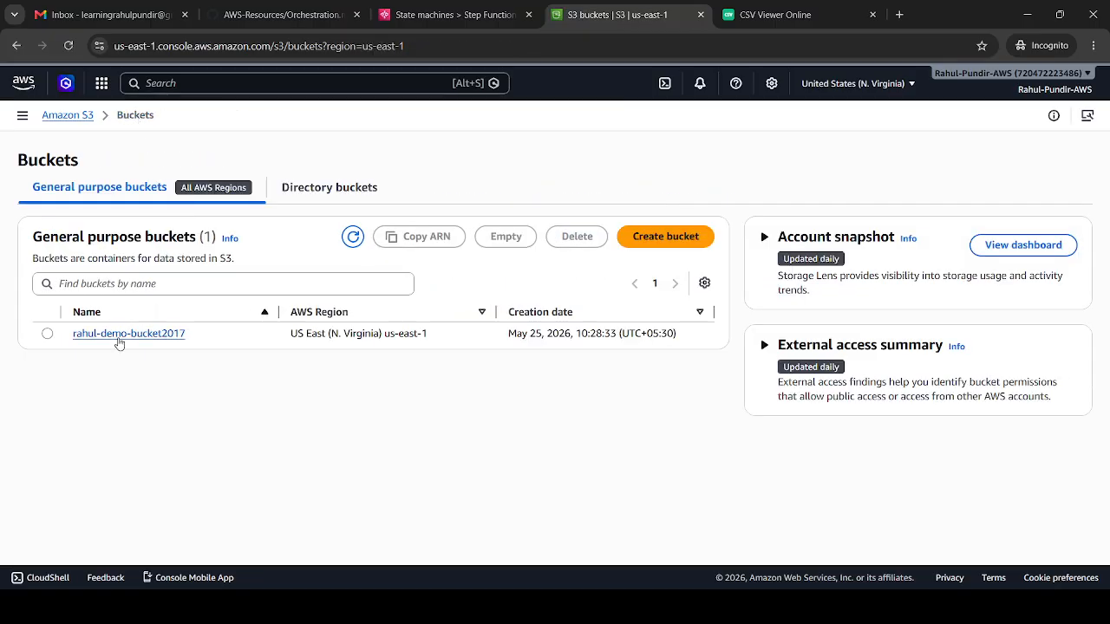
pyautogui.click(130, 341)
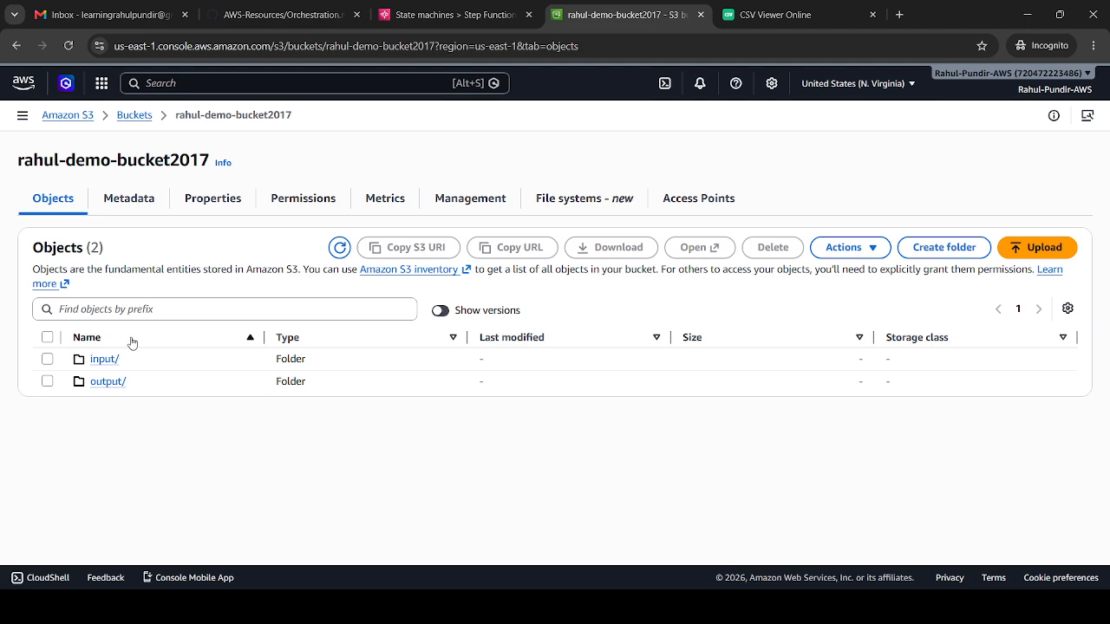
pyautogui.click(108, 361)
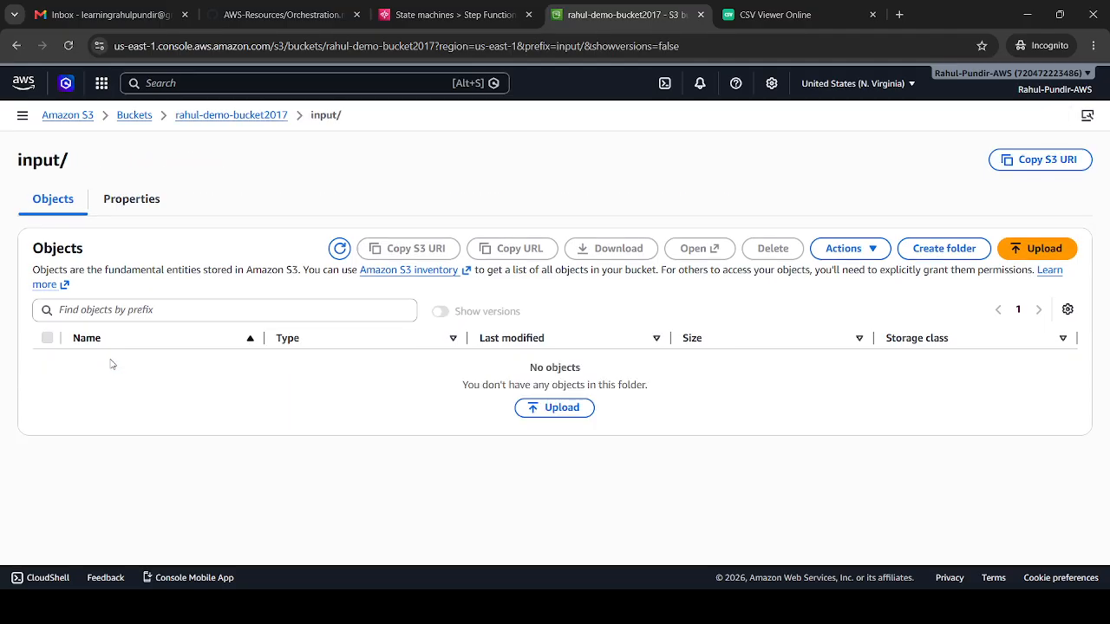
# - Upload employee.csv into the bucket's input folder, checking the file's contents in the online CSV viewer before uploading
pyautogui.click(566, 409)
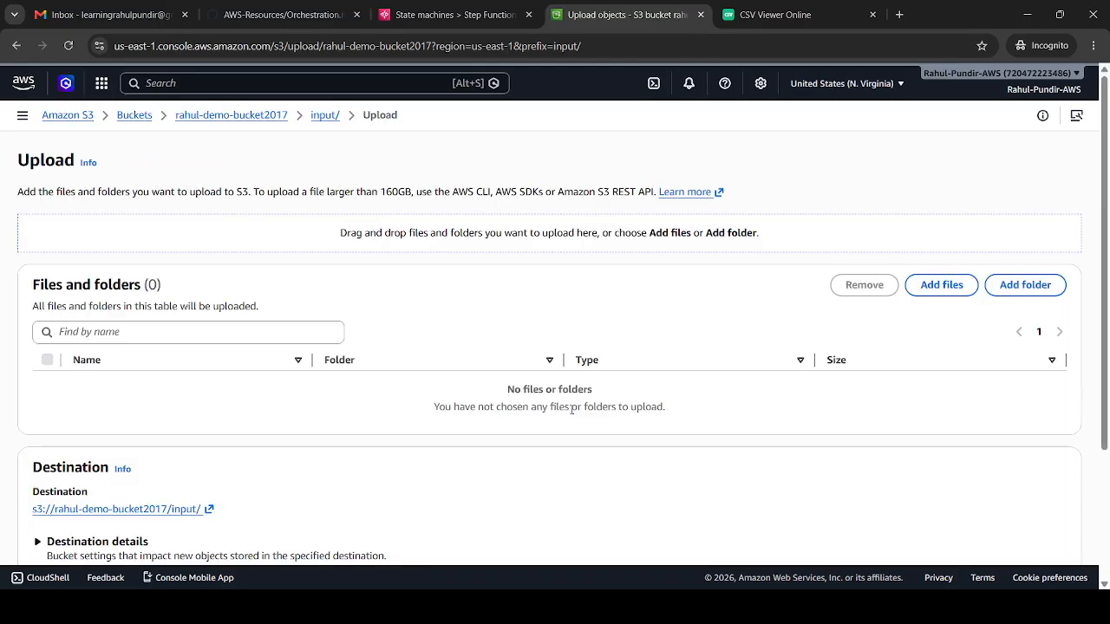
pyautogui.click(953, 287)
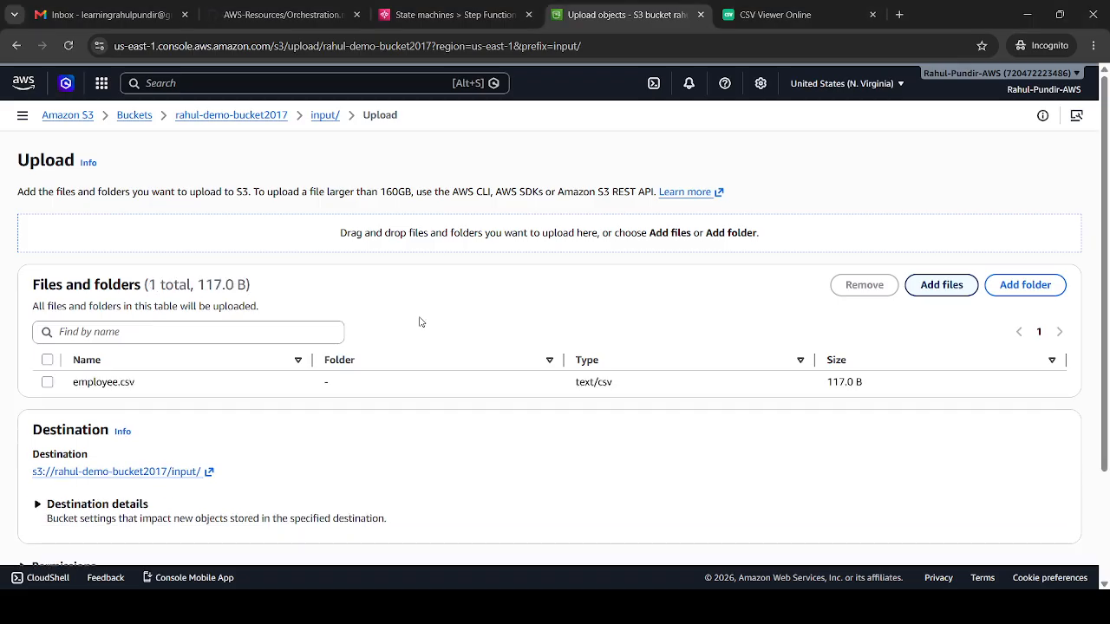
pyautogui.click(863, 10)
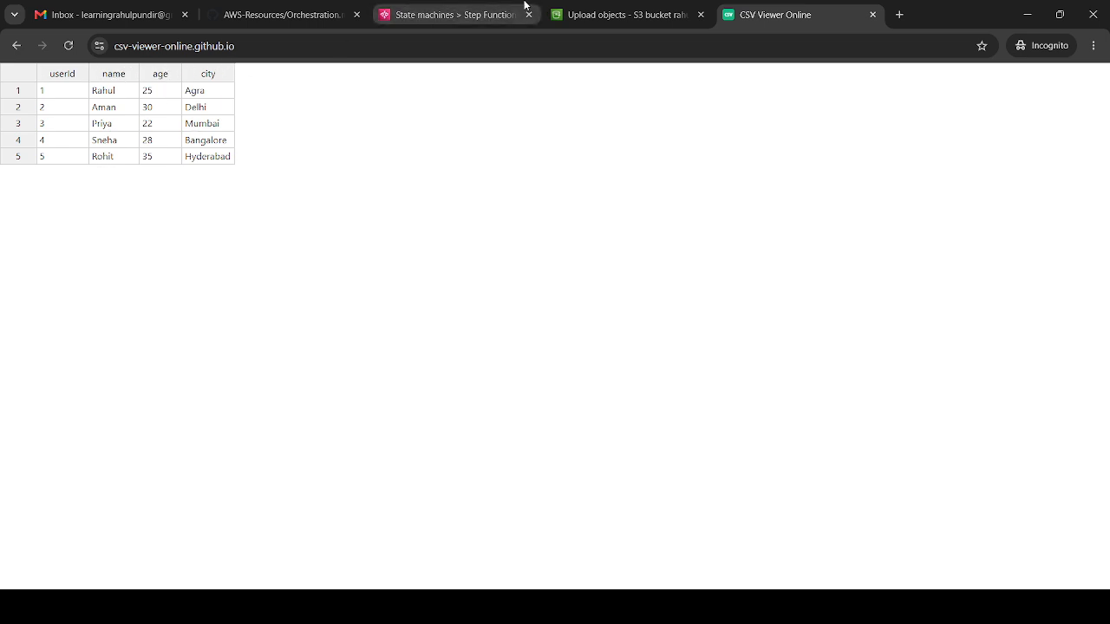
pyautogui.click(596, 5)
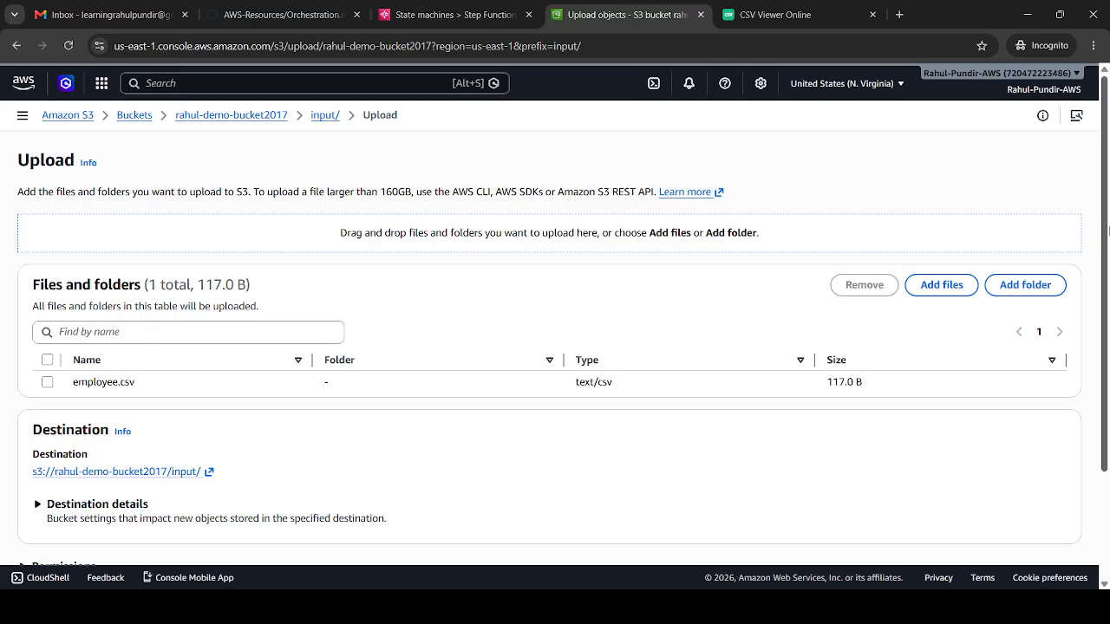
pyautogui.scroll(-3, 1108, 325)
pyautogui.moveTo(1107, 326); pyautogui.dragTo(1107, 356)
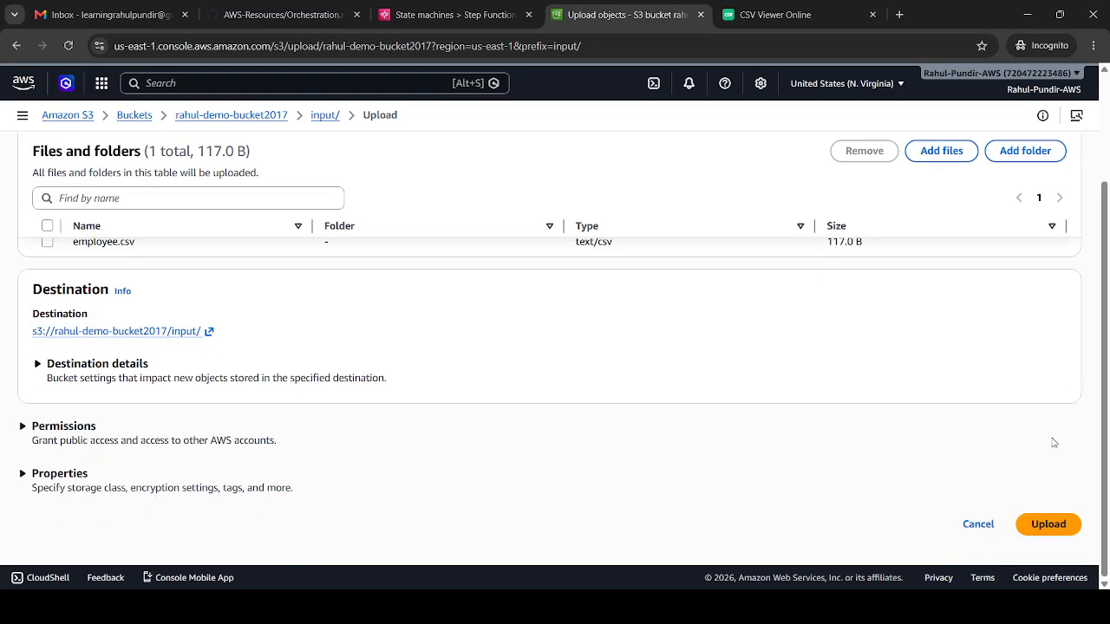
pyautogui.click(1049, 525)
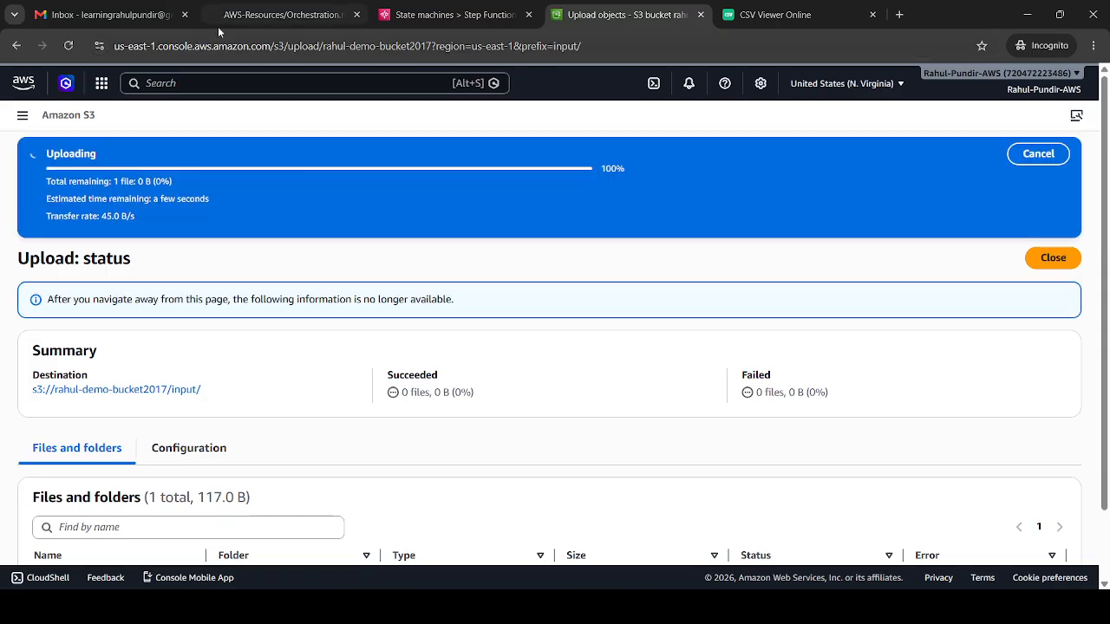
# - Check the Demo 1 instructions again and open the ETL jobs page of AWS Glue in a separate browser tab
pyautogui.click(265, 18)
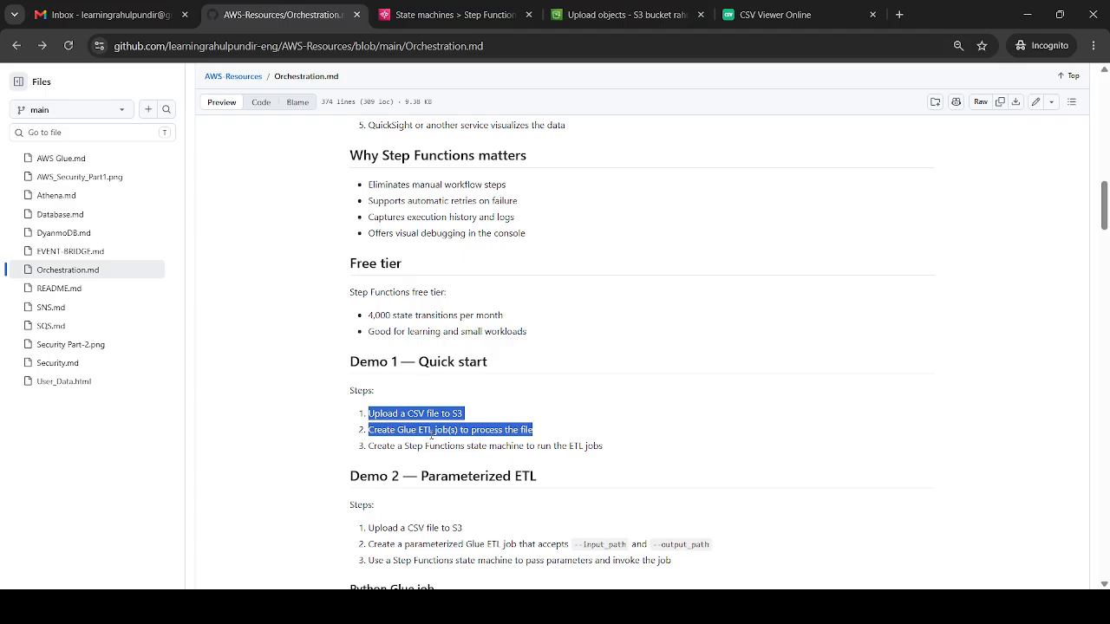
pyautogui.click(652, 7)
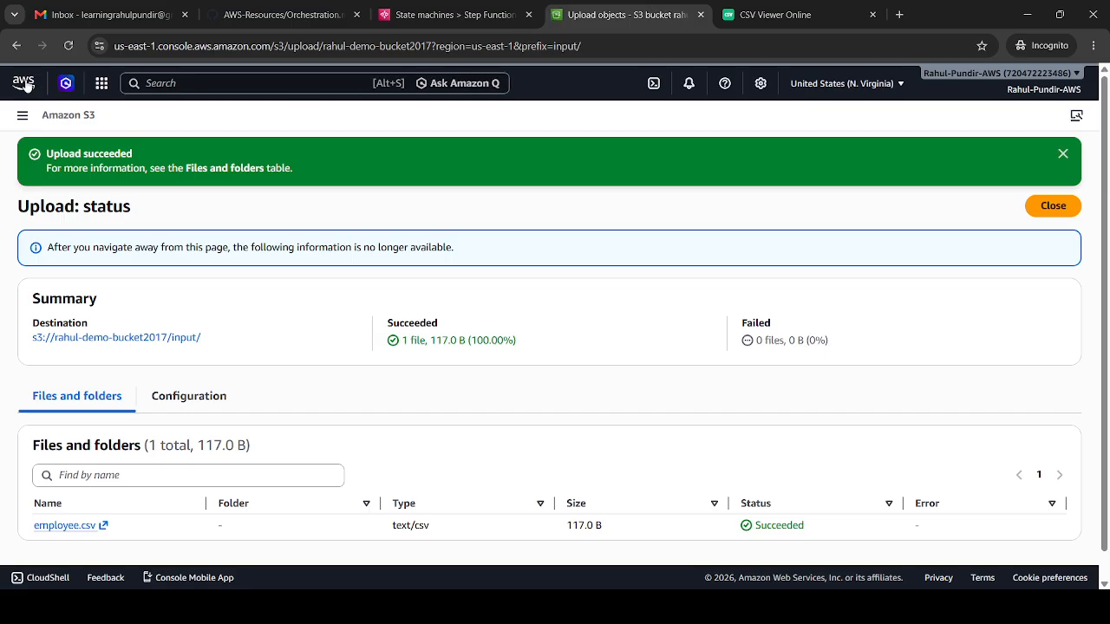
pyautogui.keyDown('ctrl'); pyautogui.click(61, 92); pyautogui.keyUp('ctrl')
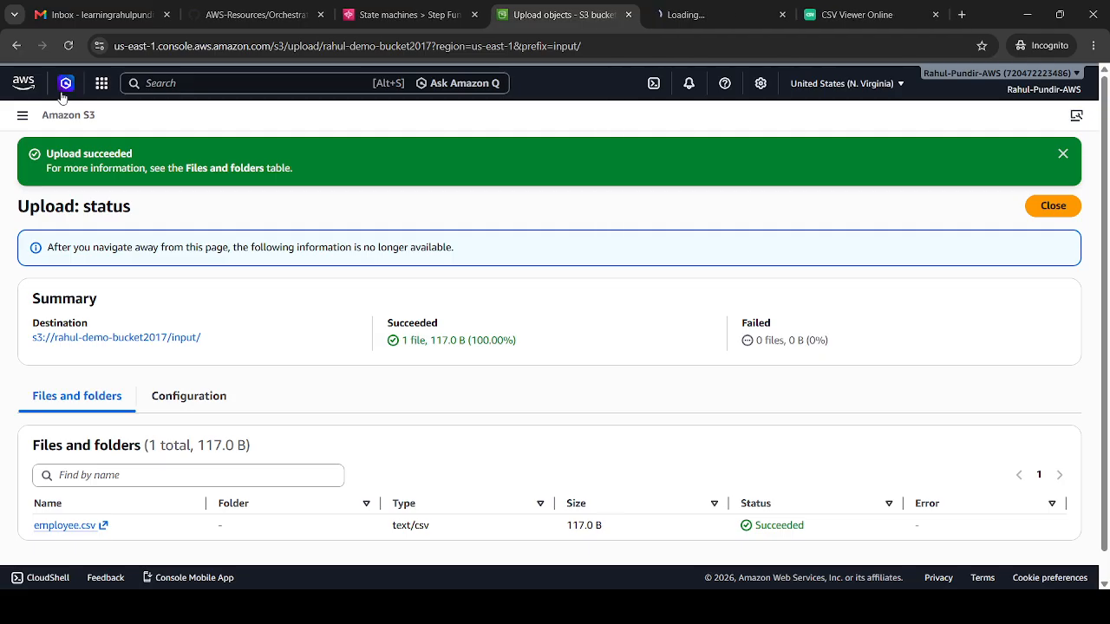
pyautogui.click(734, 5)
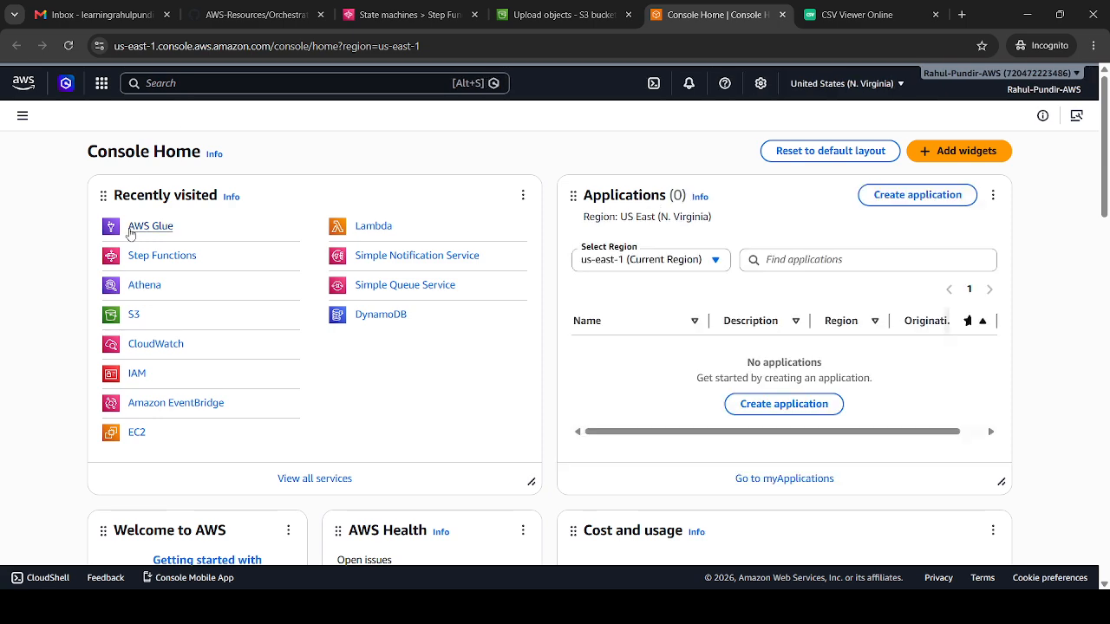
pyautogui.click(133, 229)
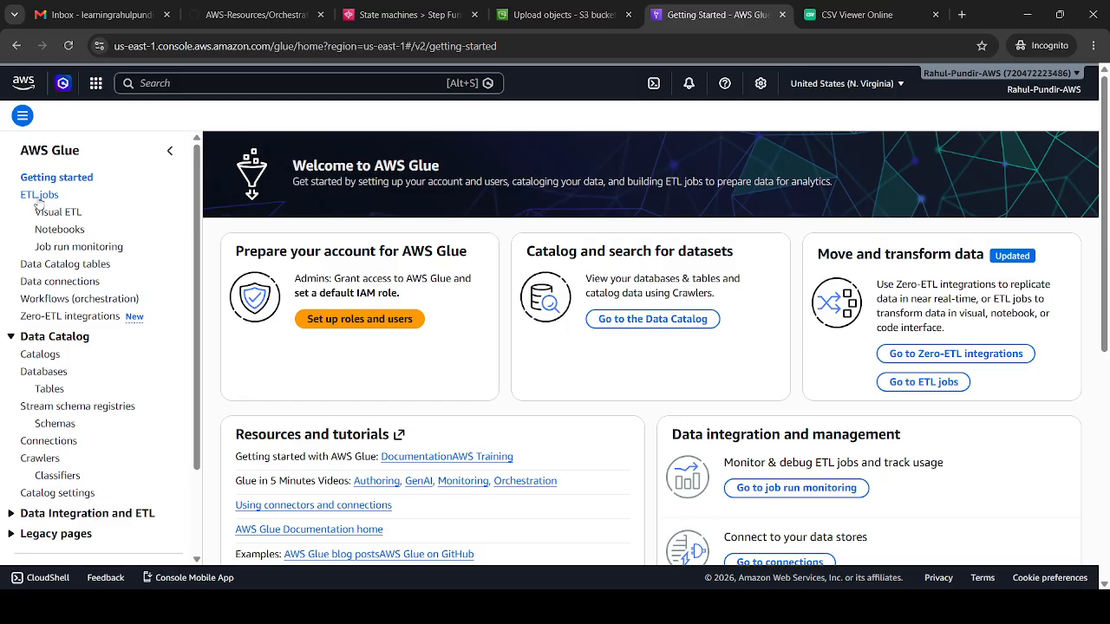
pyautogui.click(38, 200)
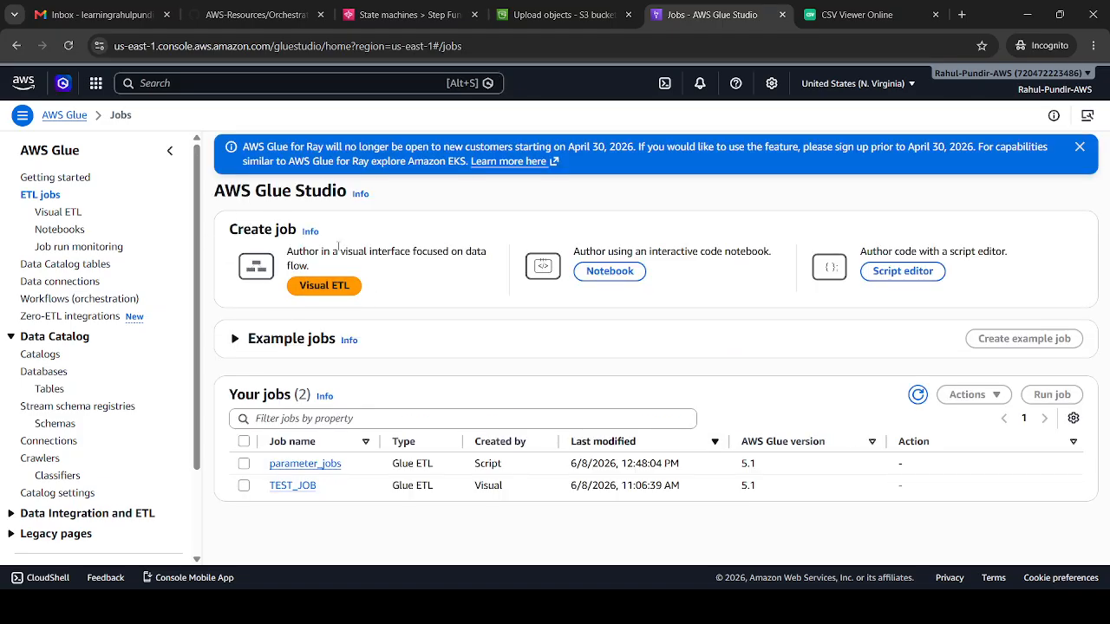
# - Create a visual ETL job and add an Amazon S3 data source node with its properties open
pyautogui.click(324, 286)
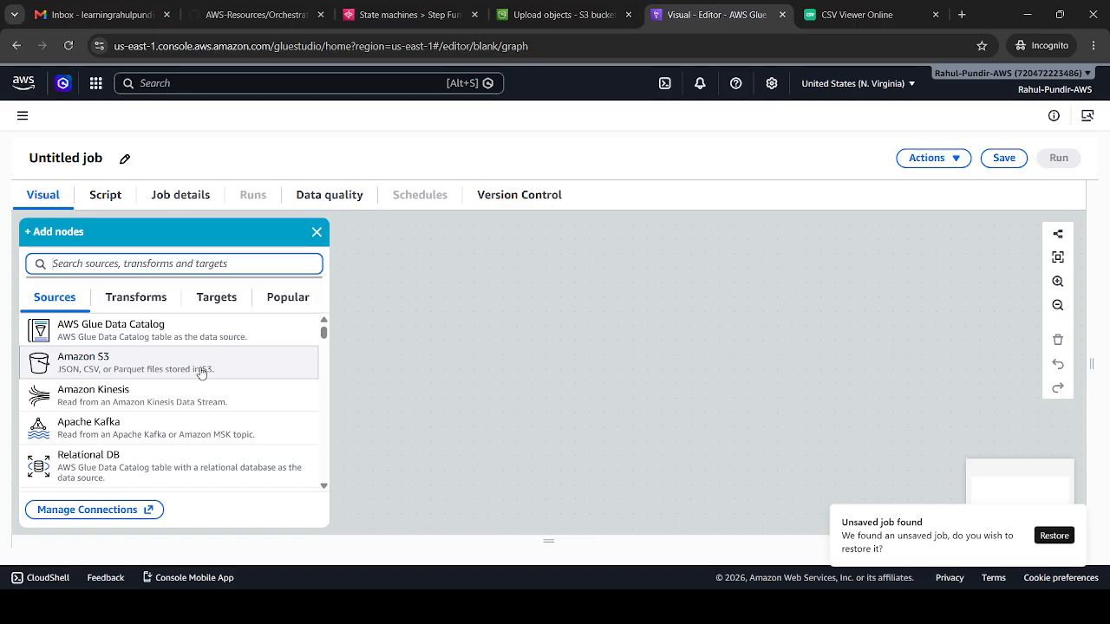
pyautogui.click(98, 371)
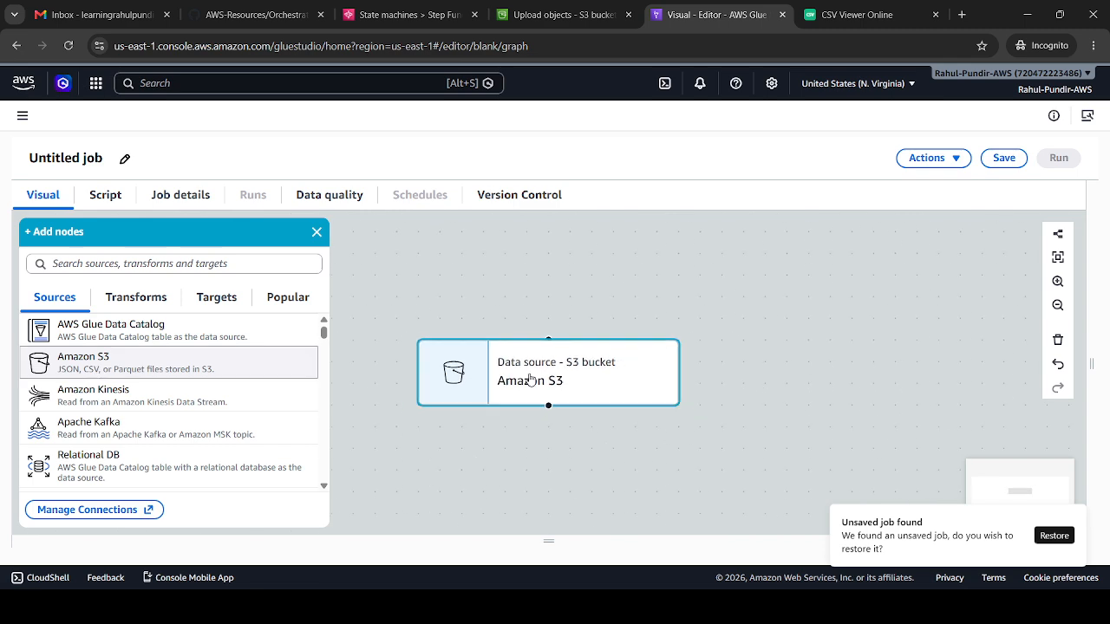
pyautogui.click(543, 376)
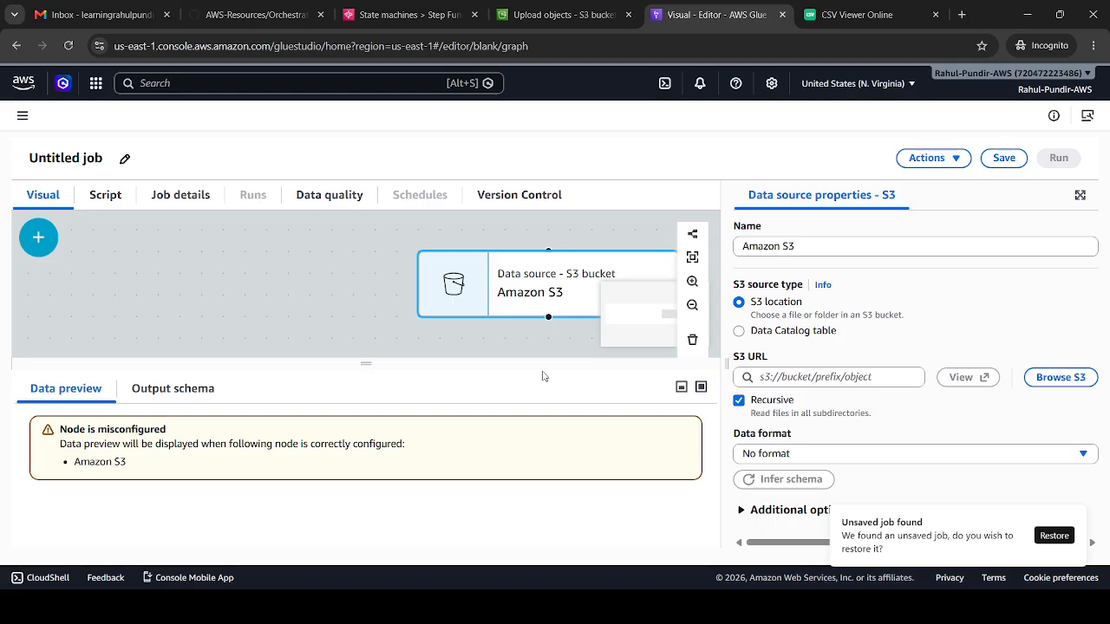
# - Point the Amazon S3 source to the demo bucket's input folder and set its data format to CSV
pyautogui.click(1073, 378)
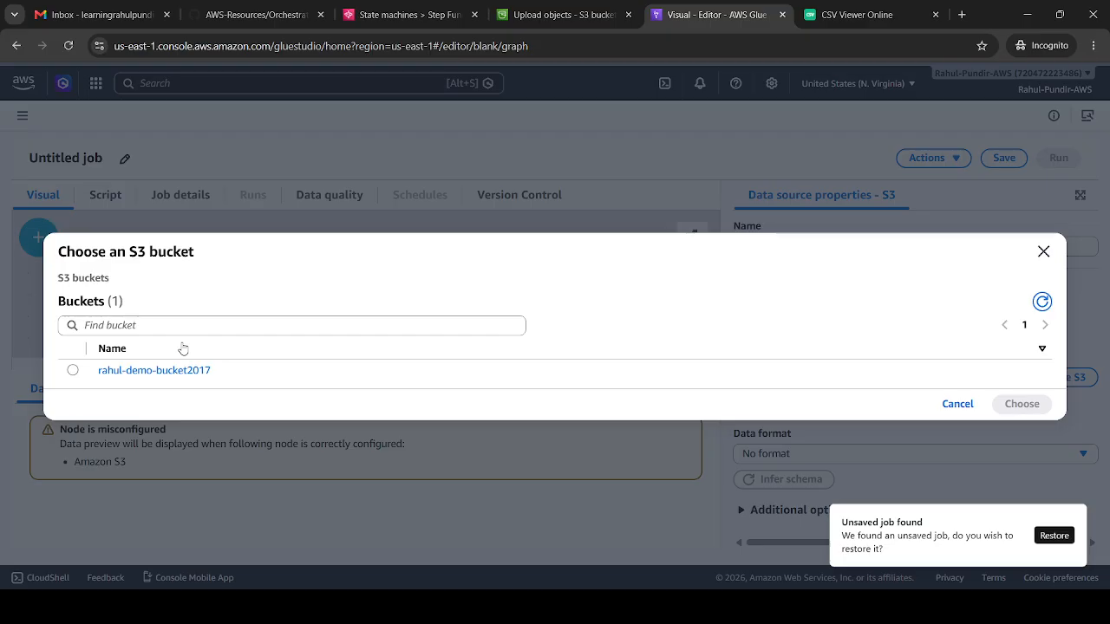
pyautogui.doubleClick(113, 373)
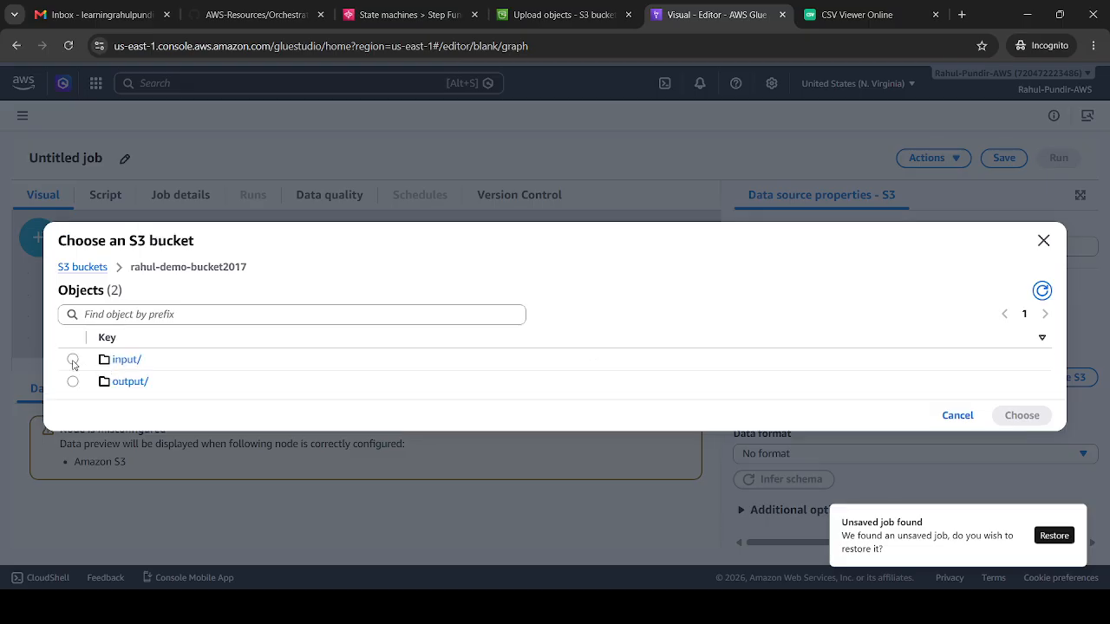
pyautogui.click(72, 360)
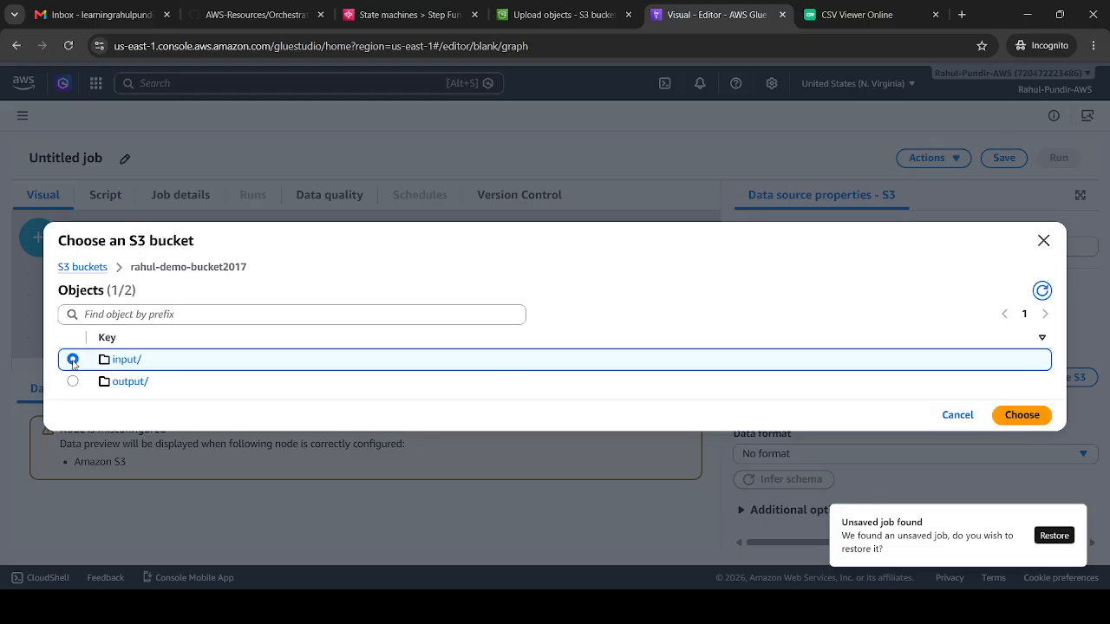
pyautogui.click(1022, 419)
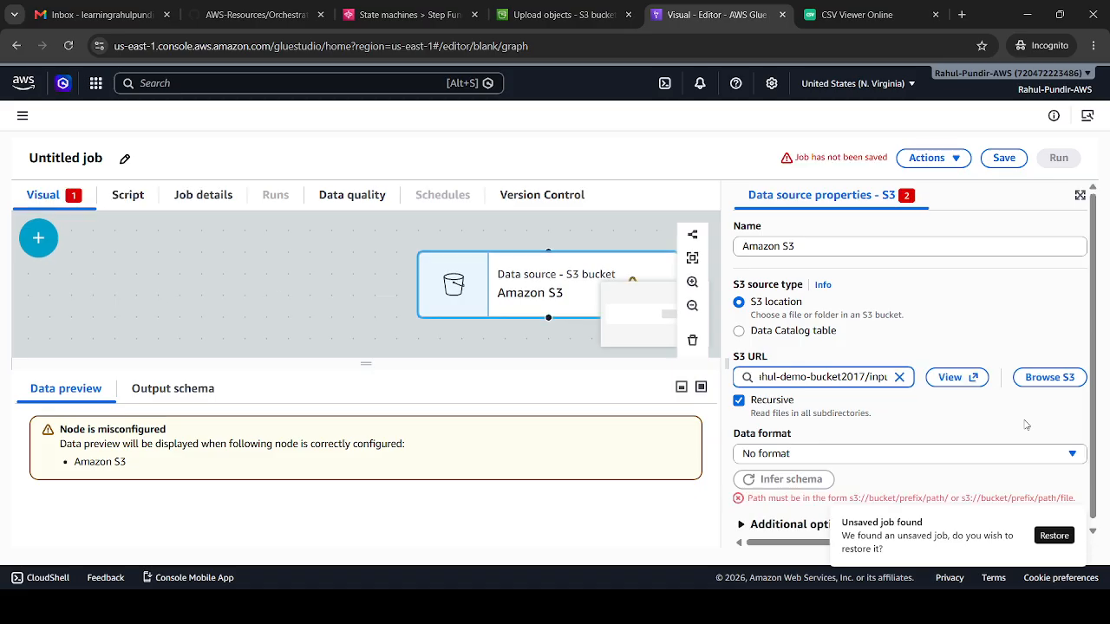
pyautogui.click(871, 451)
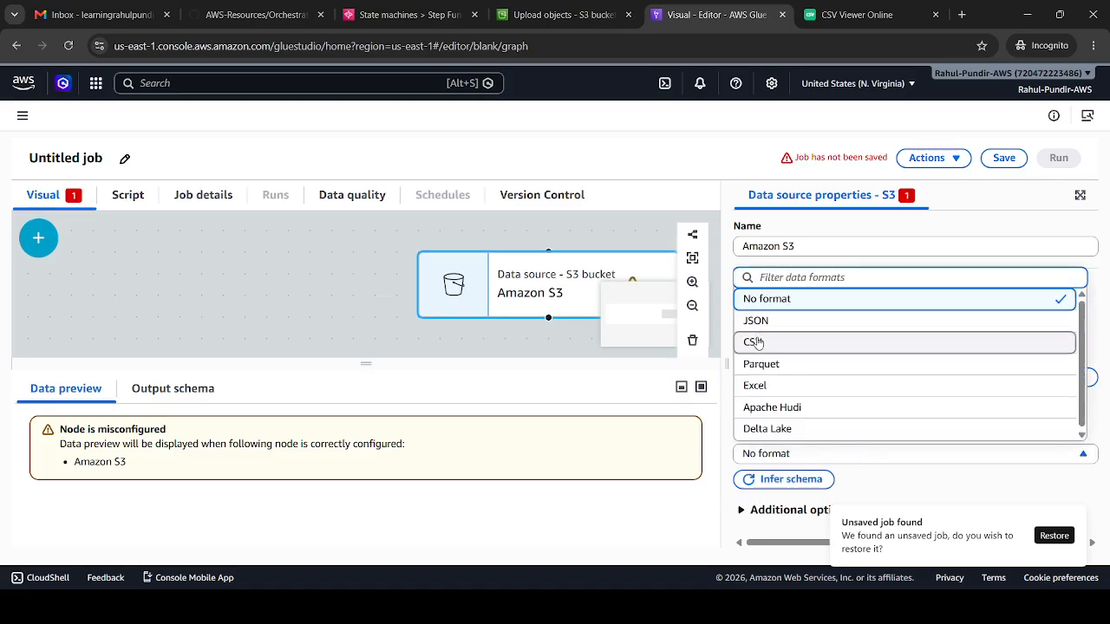
pyautogui.click(755, 341)
pyautogui.moveTo(1099, 305); pyautogui.dragTo(1100, 408)
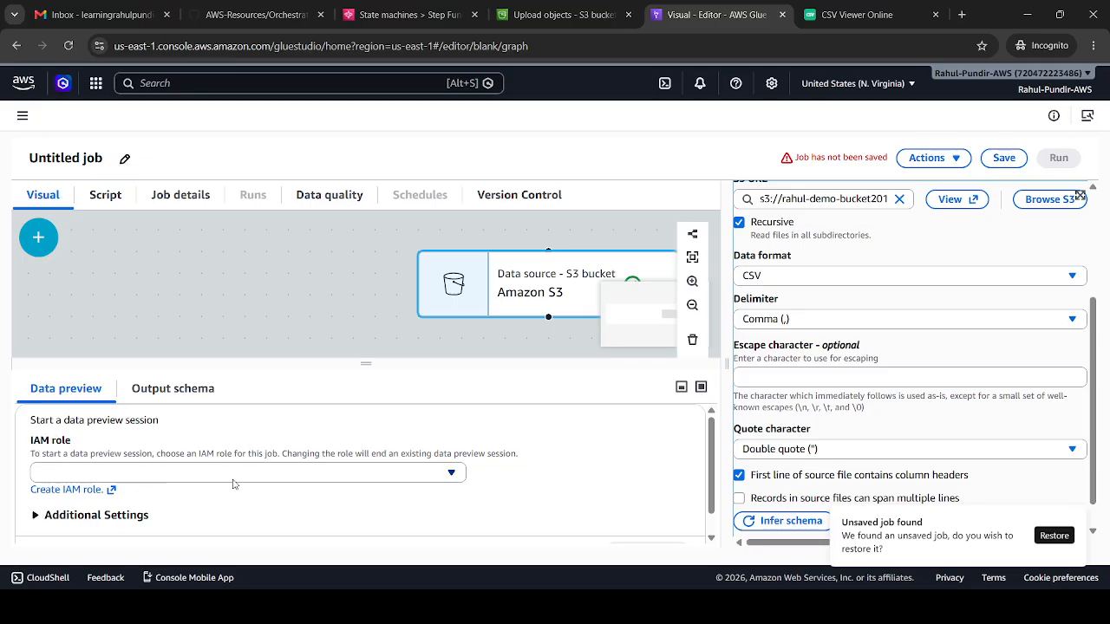
# - Start a data preview session with the IAM role user-role-for-glue and close the Amazon S3 node's properties
pyautogui.click(204, 475)
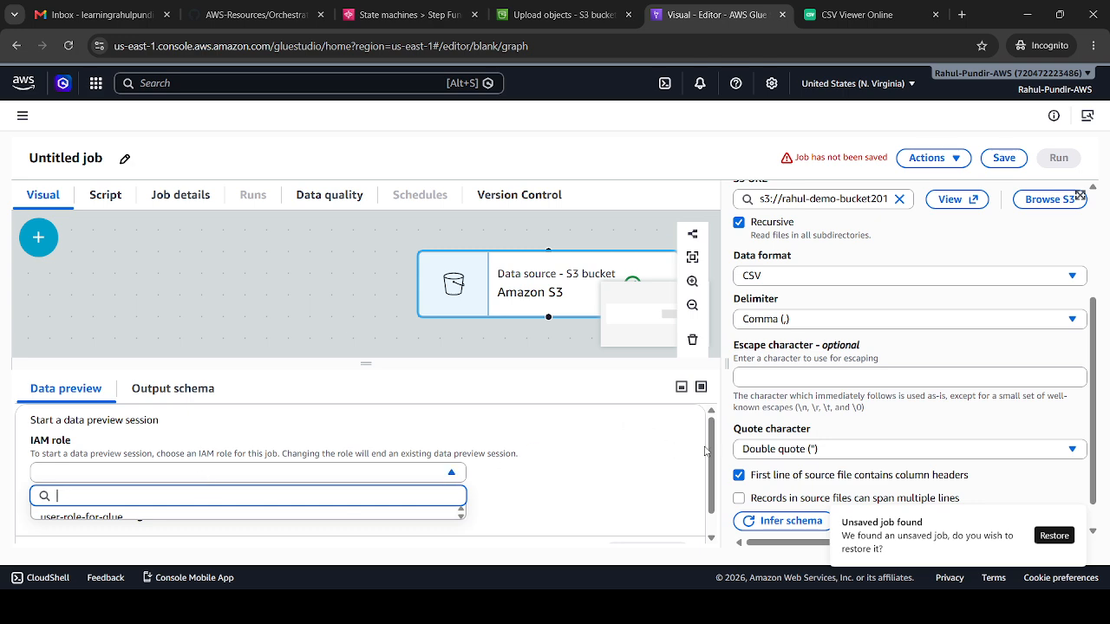
pyautogui.scroll(-1, 712, 444)
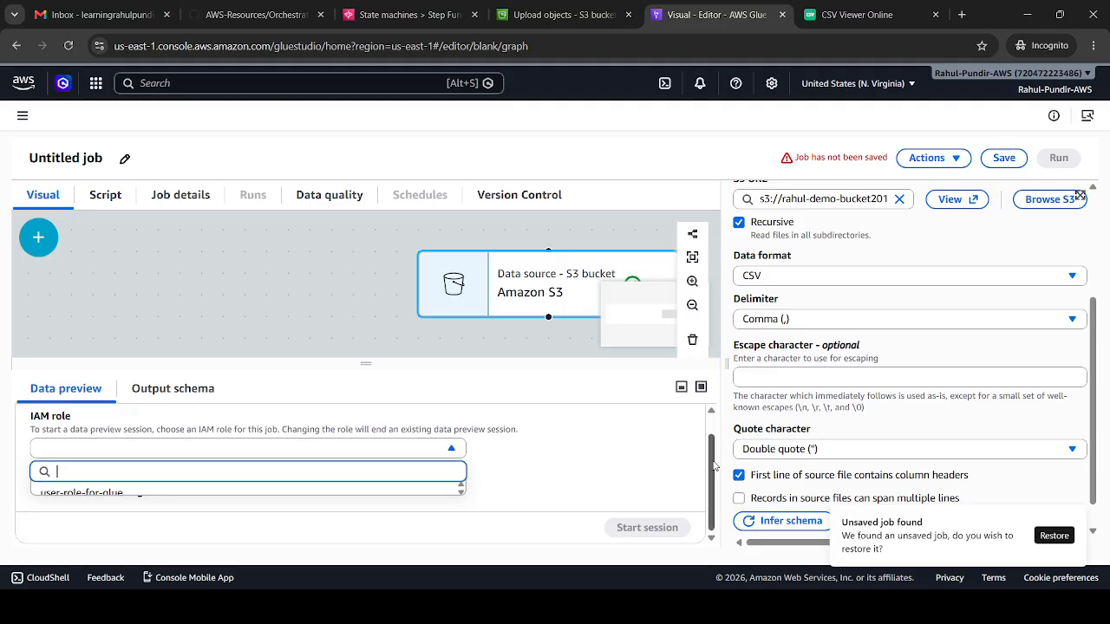
pyautogui.click(144, 493)
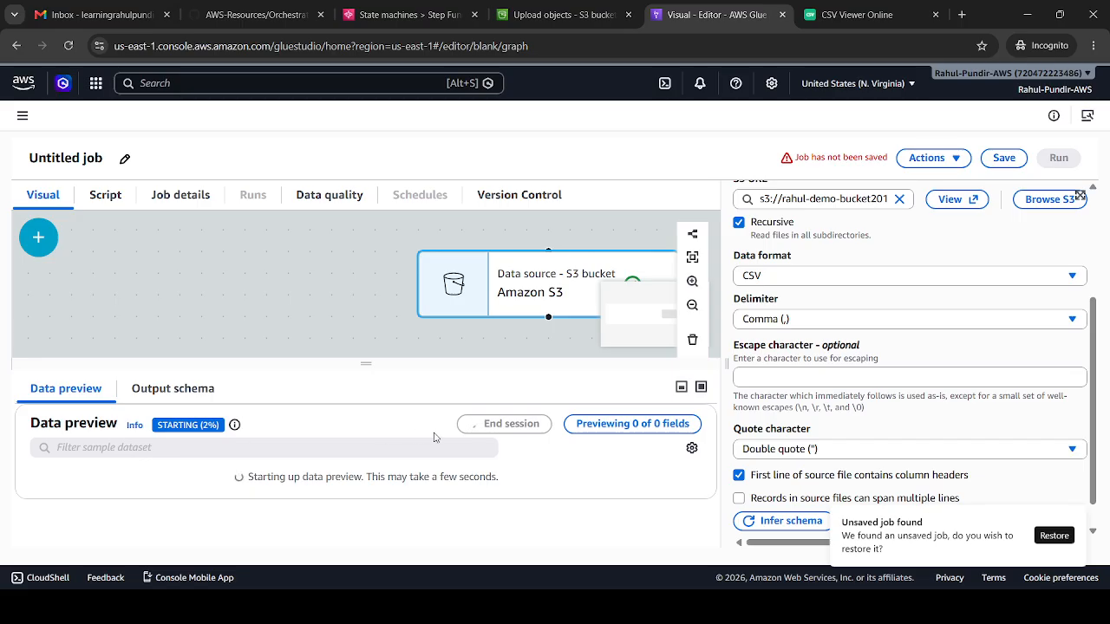
pyautogui.click(582, 330)
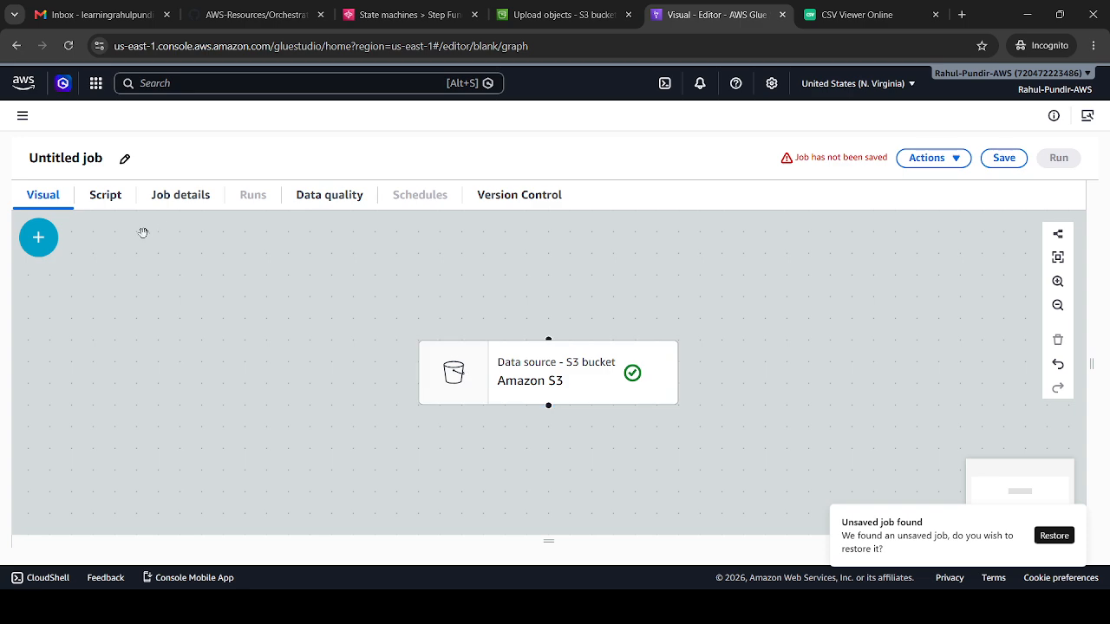
# - Check the column names in the online CSV viewer and add a Filter transform node to the job canvas
pyautogui.click(46, 245)
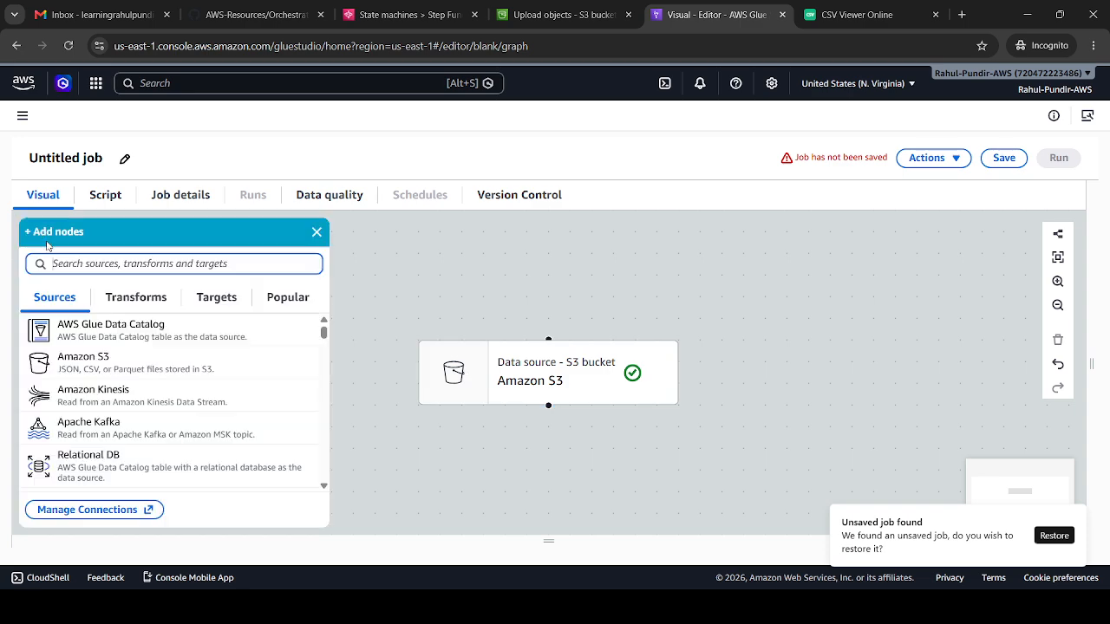
pyautogui.click(155, 307)
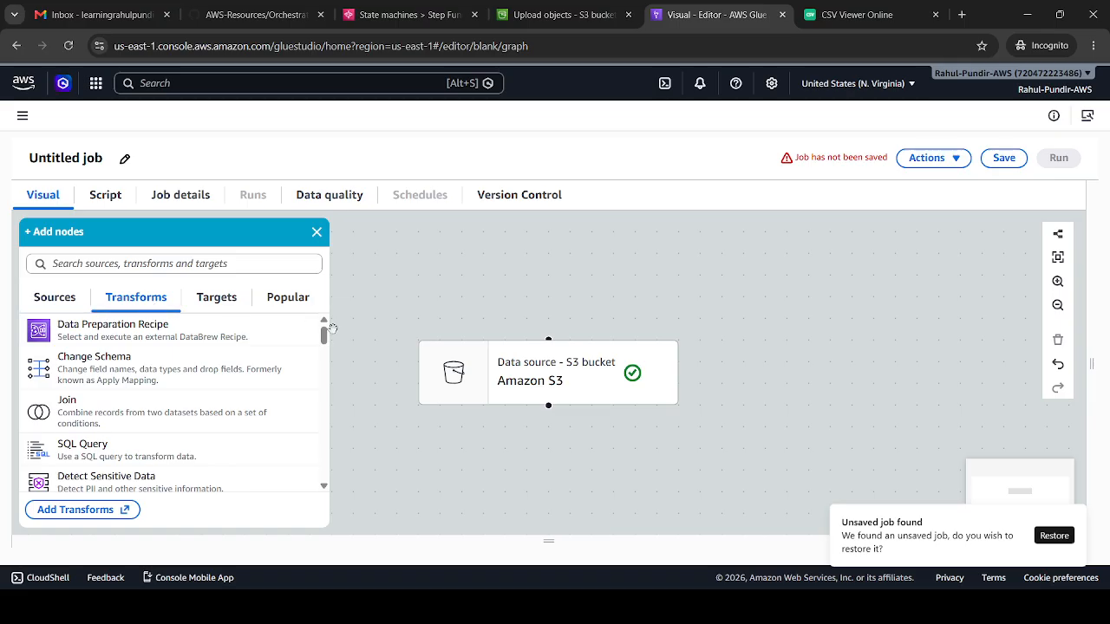
pyautogui.click(849, 12)
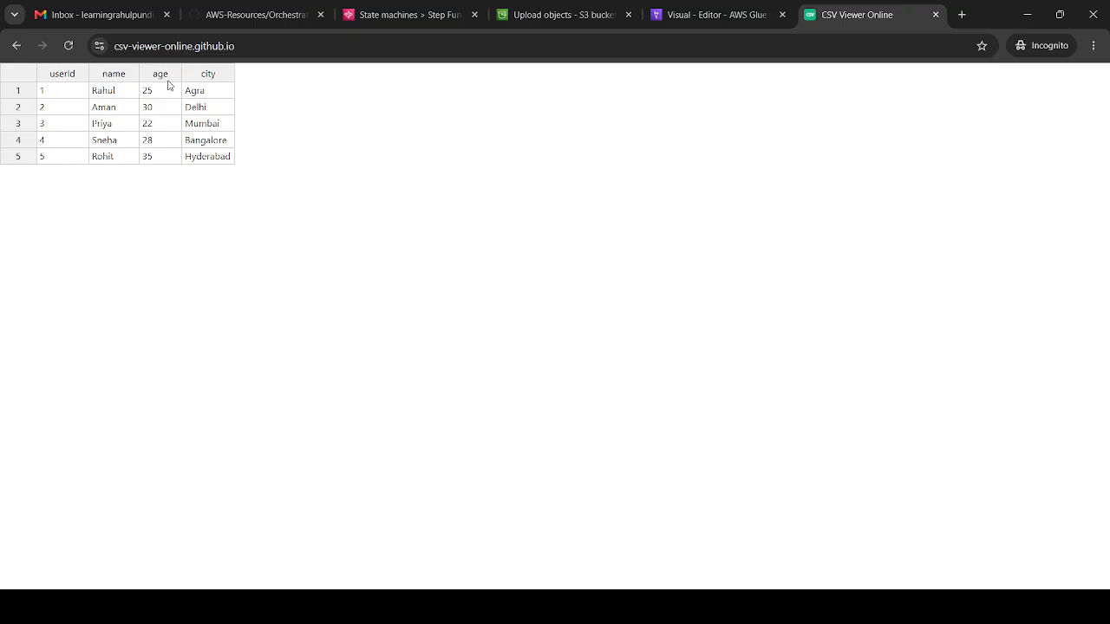
pyautogui.click(653, 12)
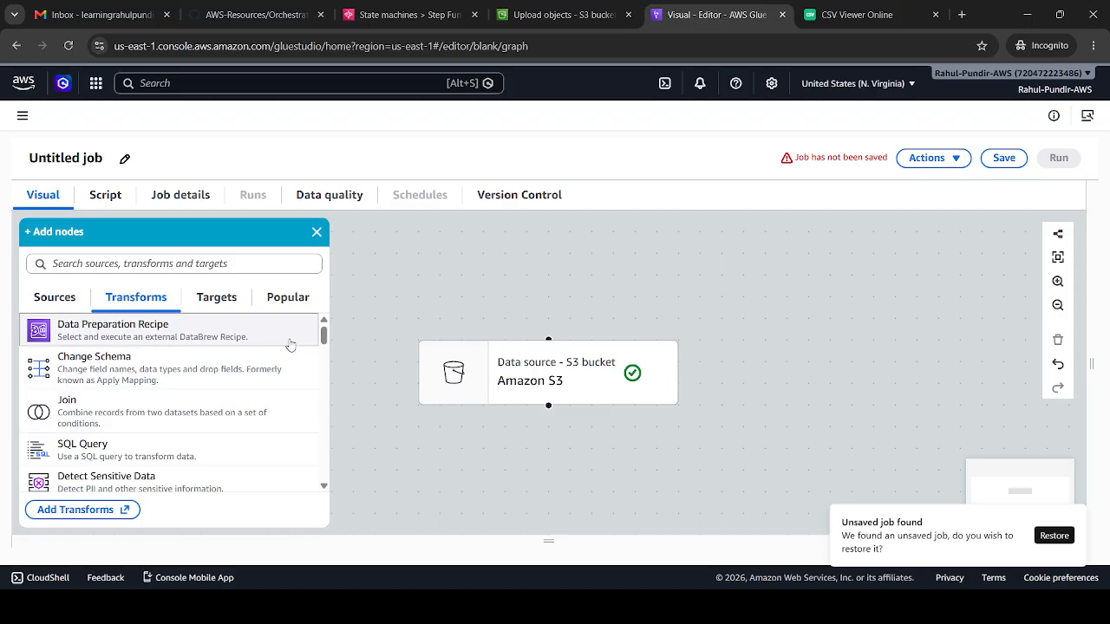
pyautogui.moveTo(323, 332); pyautogui.dragTo(327, 373)
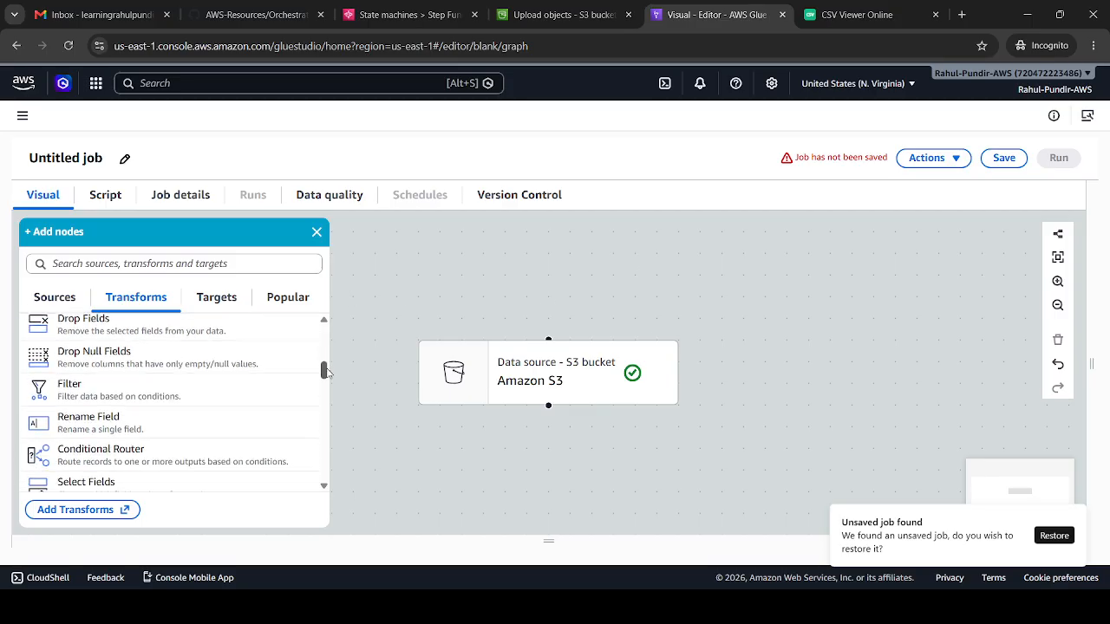
pyautogui.click(178, 398)
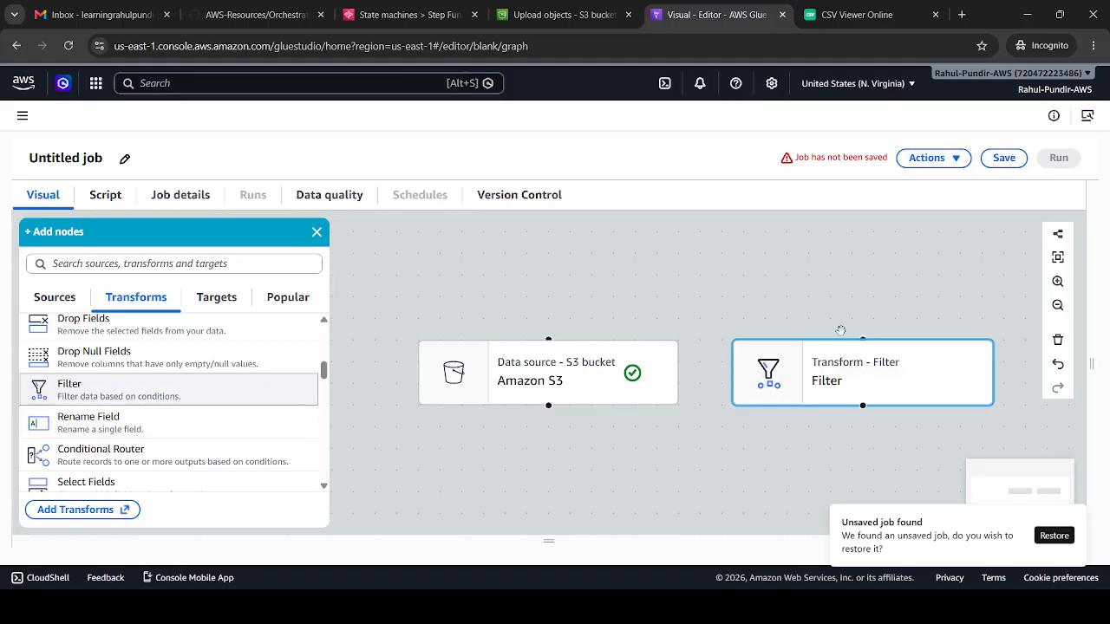
# - Set the Amazon S3 source as the Filter node's parent and add a filter condition
pyautogui.click(835, 376)
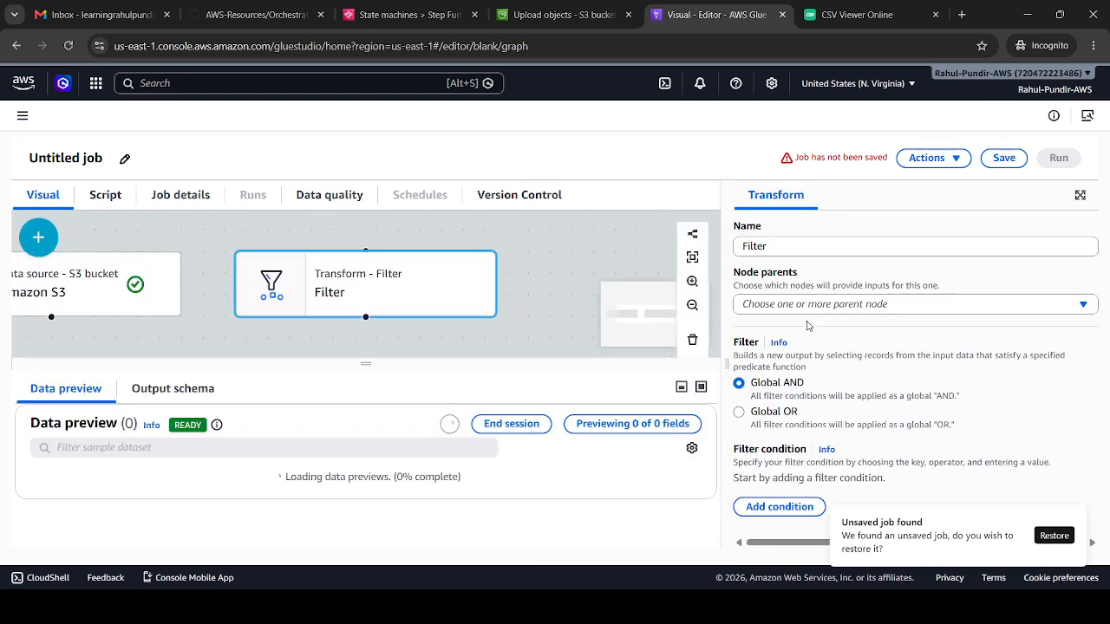
pyautogui.click(787, 303)
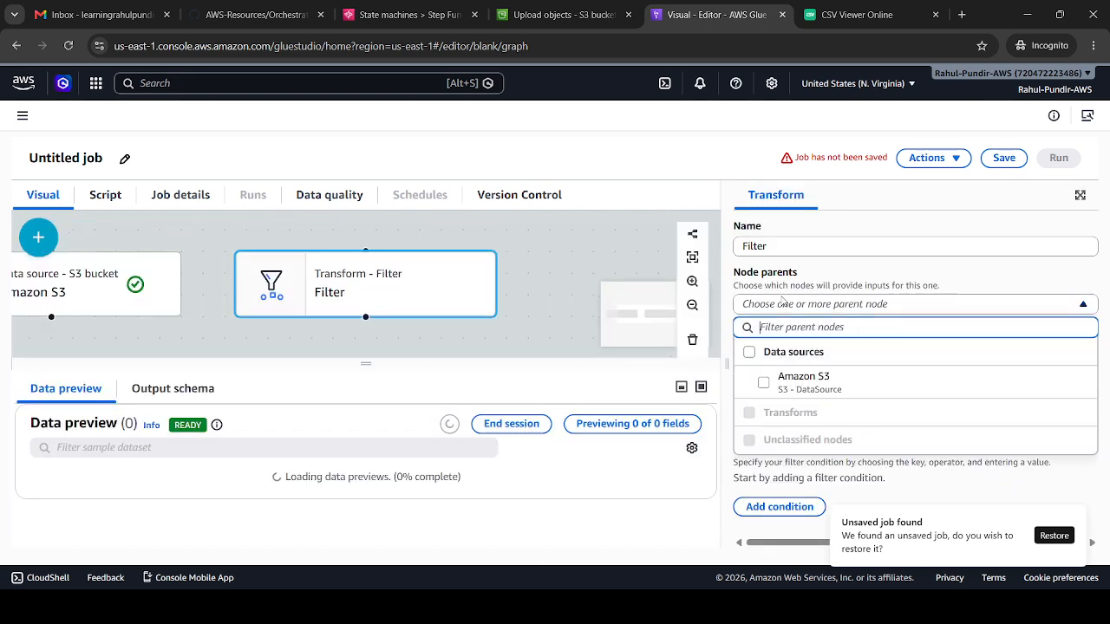
pyautogui.click(791, 380)
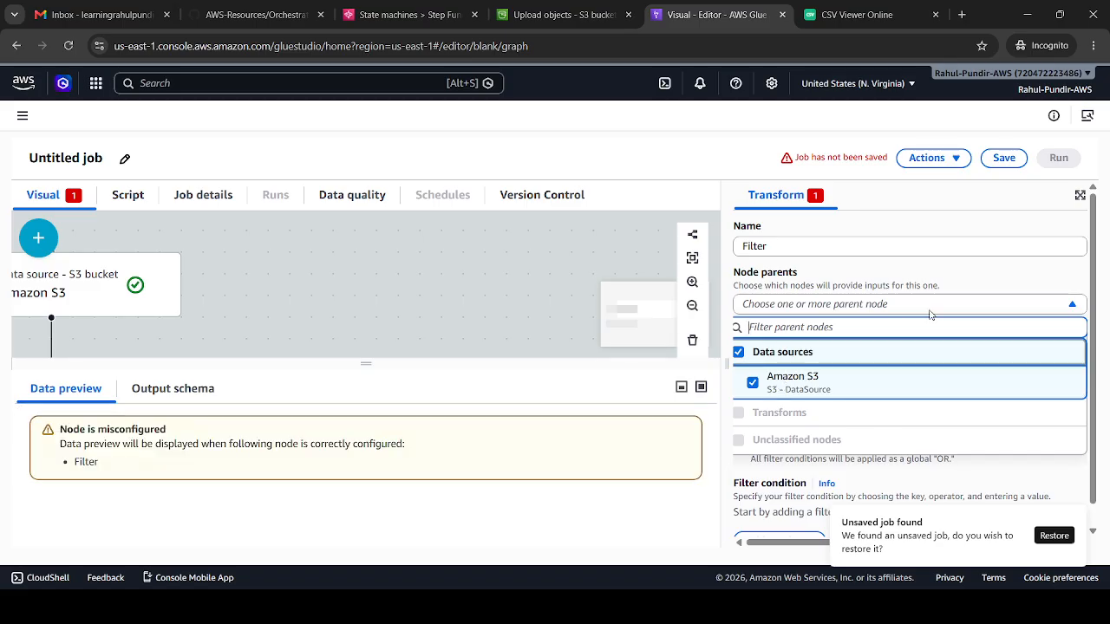
pyautogui.click(949, 281)
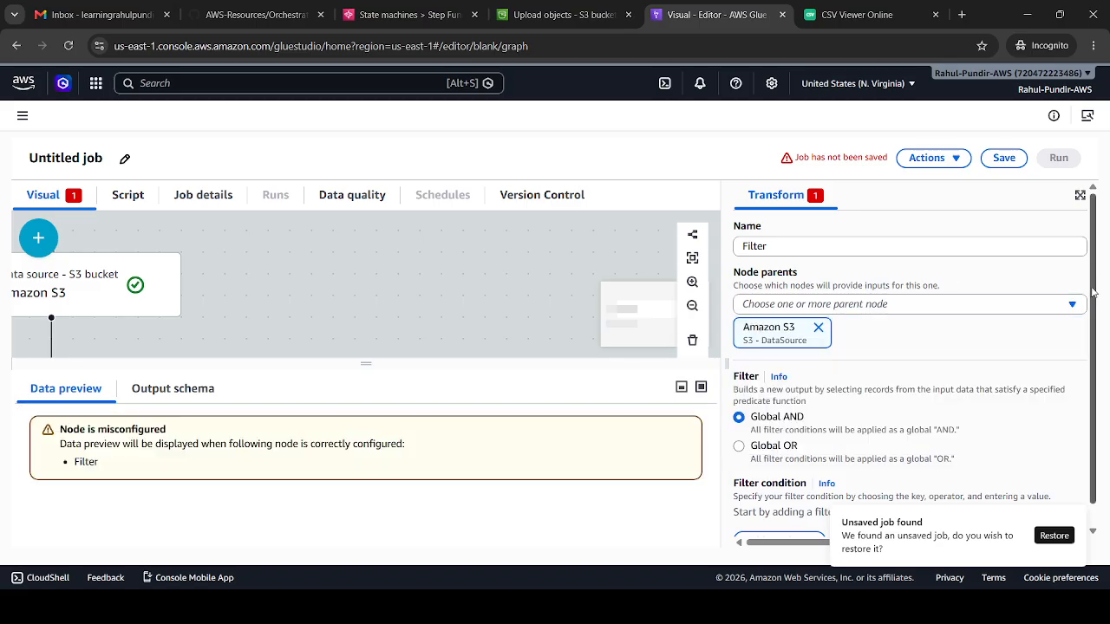
pyautogui.scroll(-1, 1097, 295)
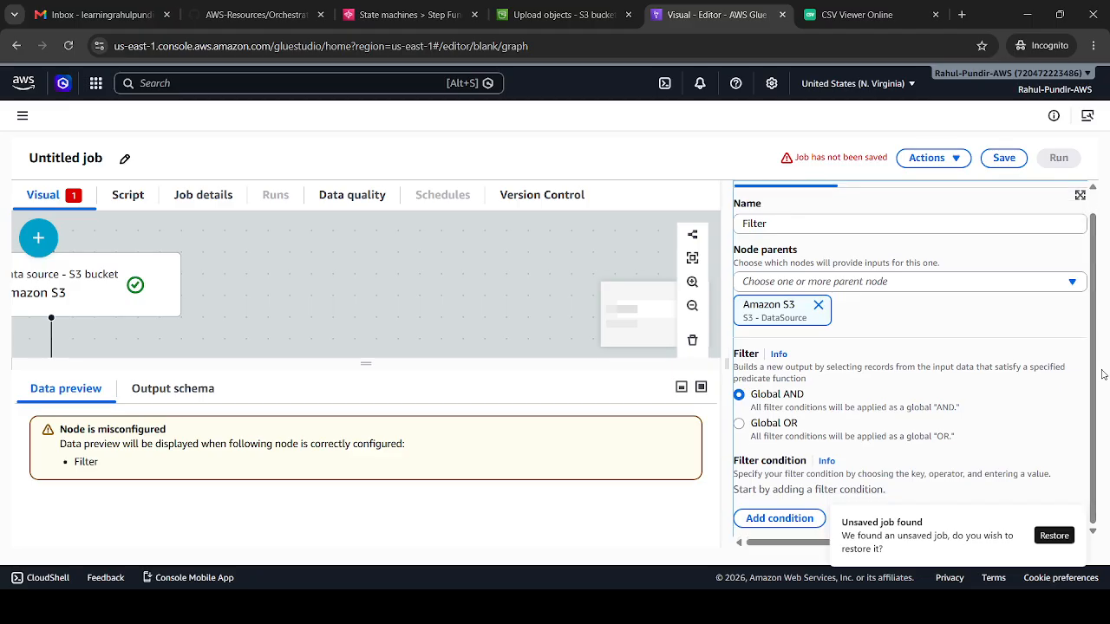
pyautogui.click(804, 518)
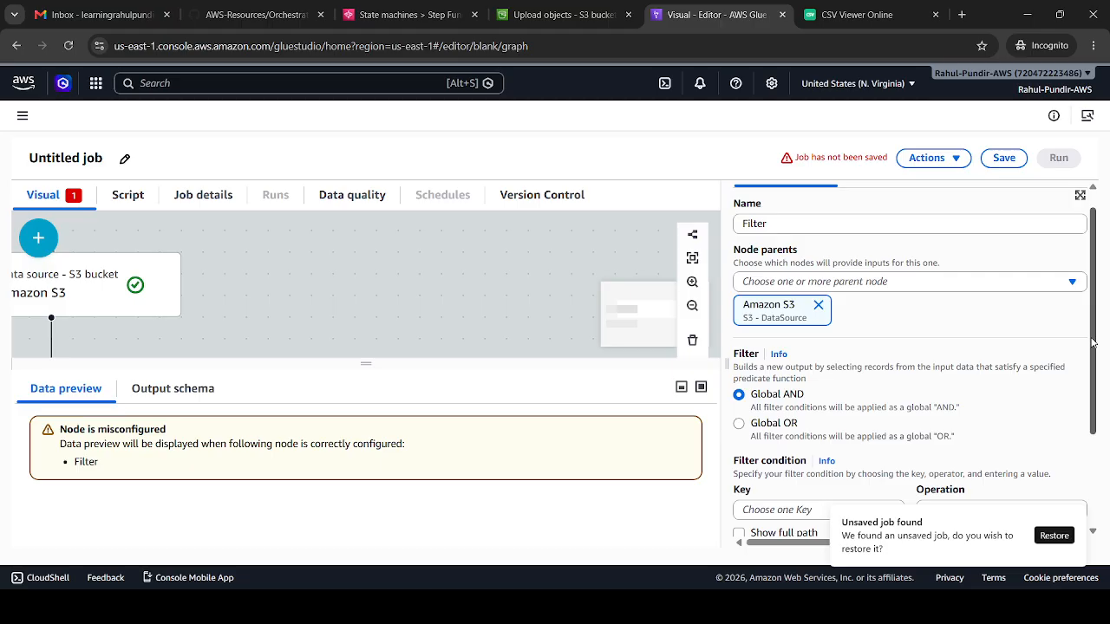
pyautogui.moveTo(1100, 336); pyautogui.dragTo(1108, 467)
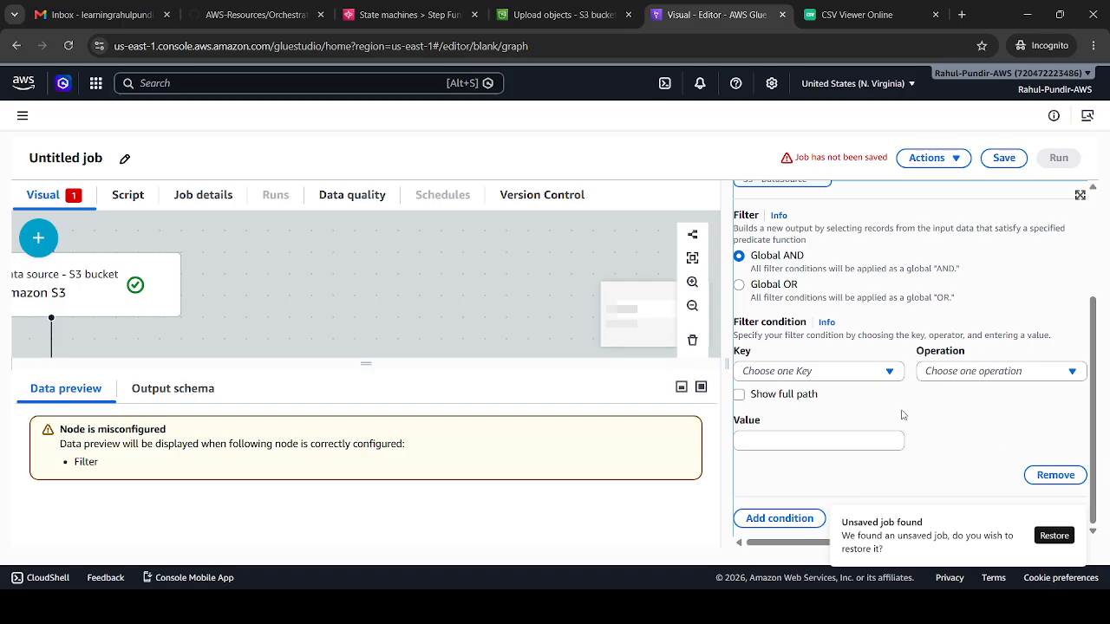
# - Try to choose a key for the filter condition, adding a second condition to try its key selection too
pyautogui.click(867, 378)
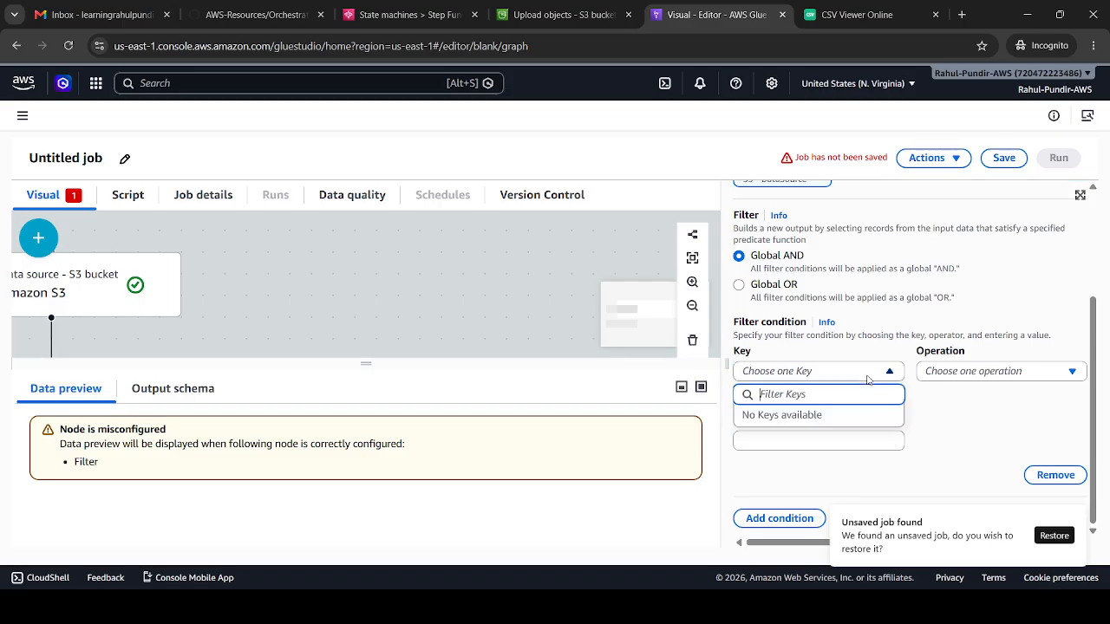
pyautogui.click(960, 404)
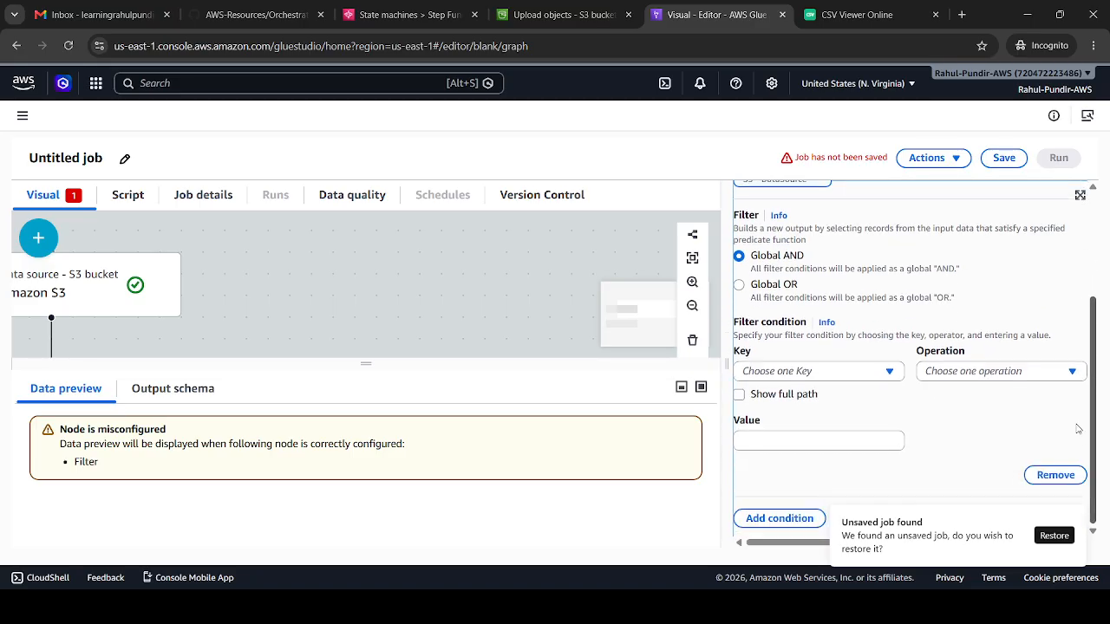
pyautogui.click(779, 518)
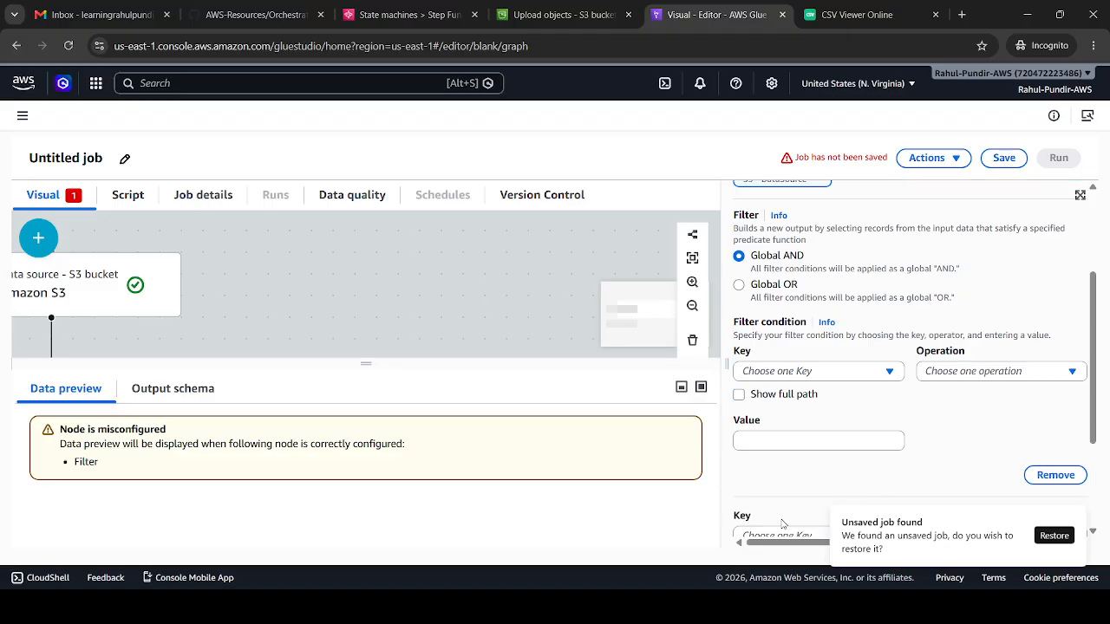
pyautogui.scroll(-3, 1091, 373)
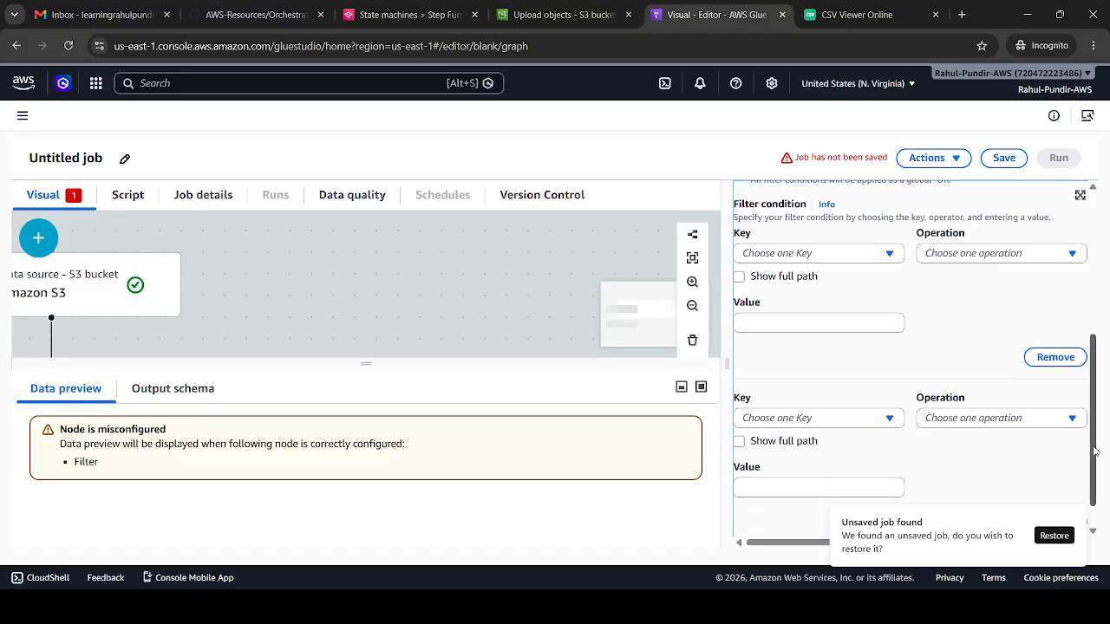
pyautogui.click(847, 375)
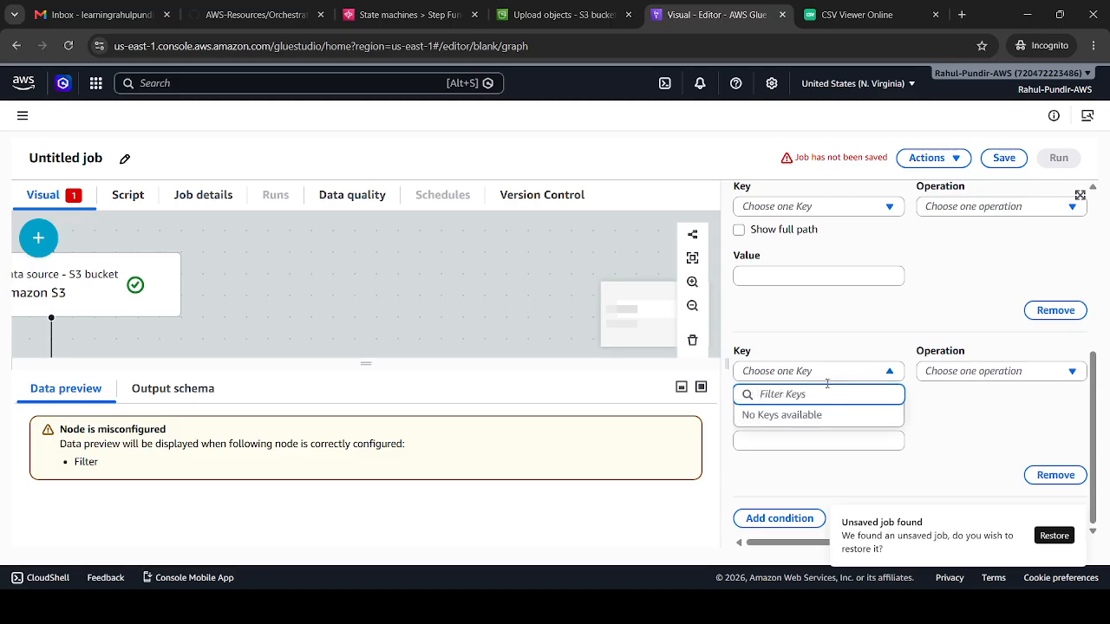
pyautogui.click(837, 373)
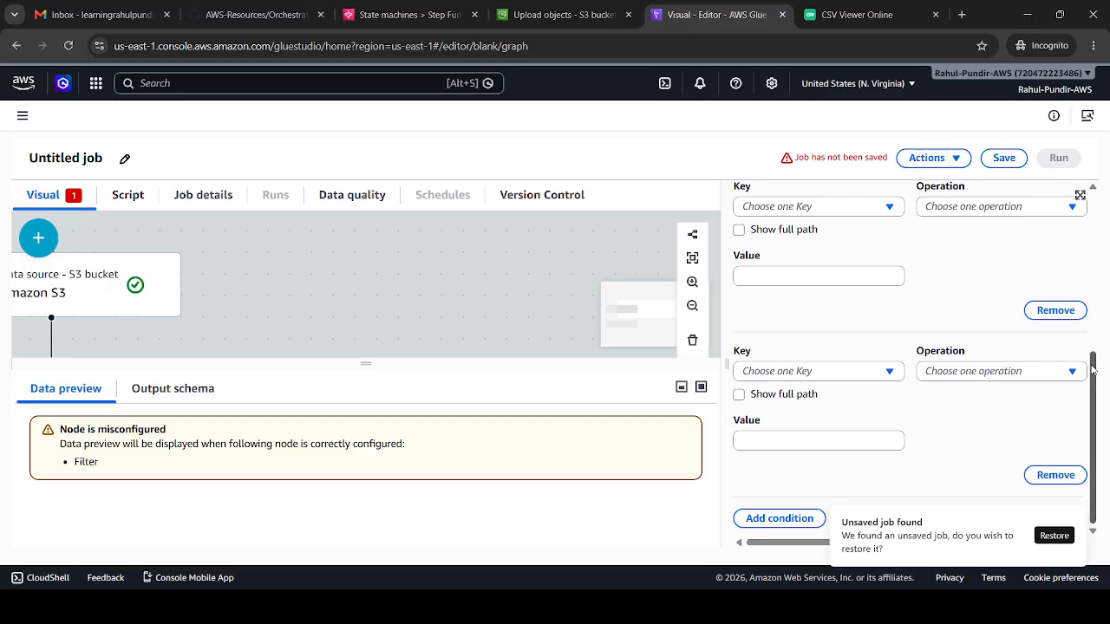
pyautogui.moveTo(1091, 357); pyautogui.dragTo(1081, 198)
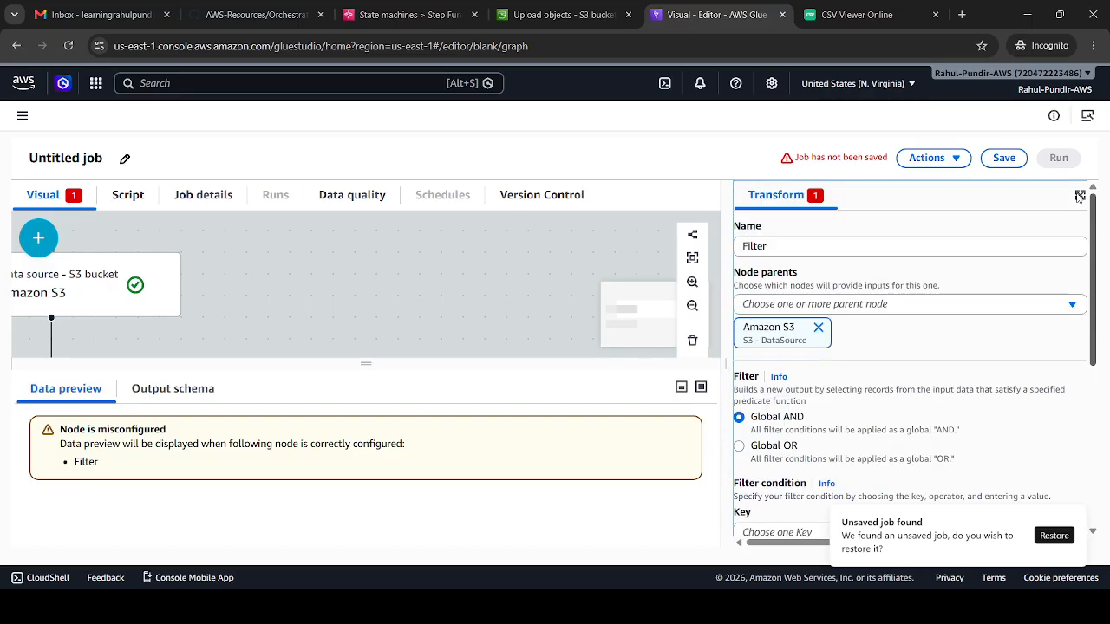
pyautogui.scroll(-1, 1079, 198)
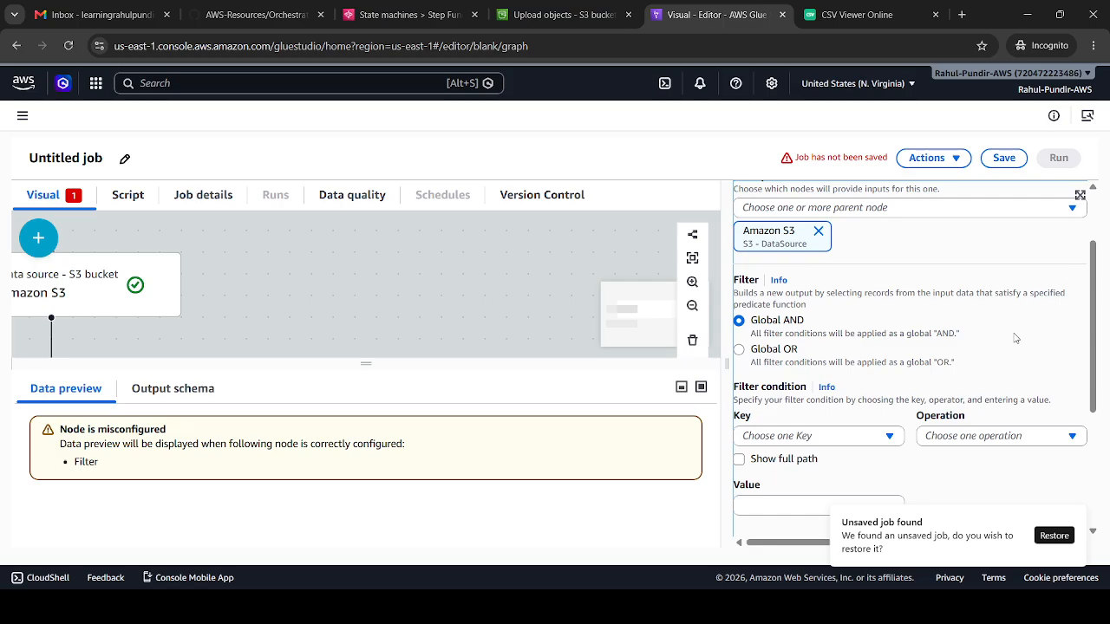
pyautogui.click(833, 608)
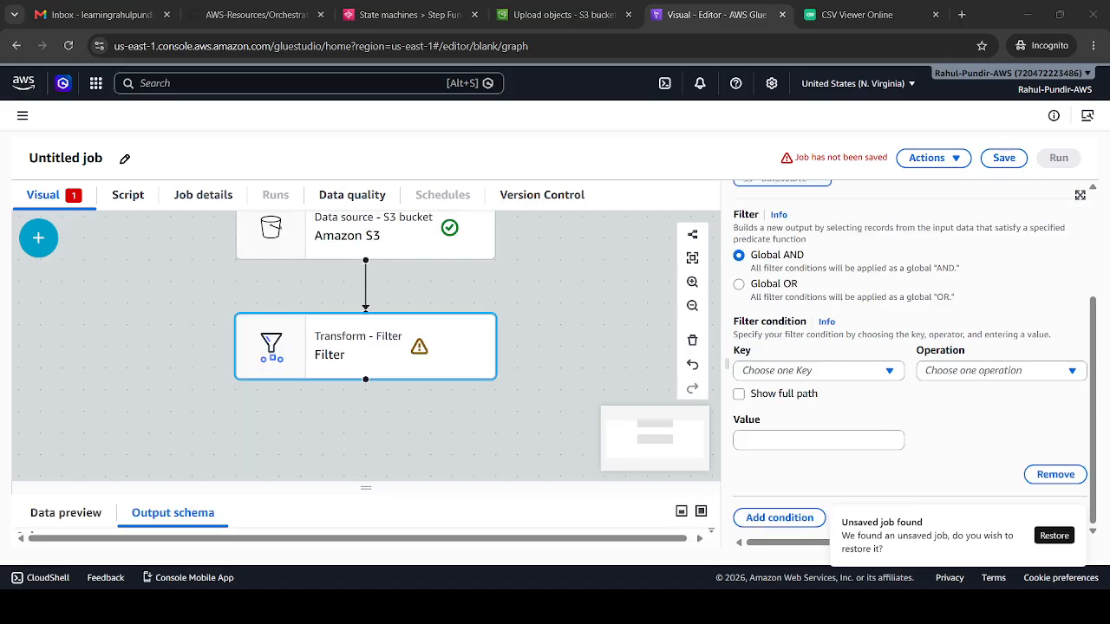
# - Set the filter condition's key to name and its operation to matches
pyautogui.click(803, 377)
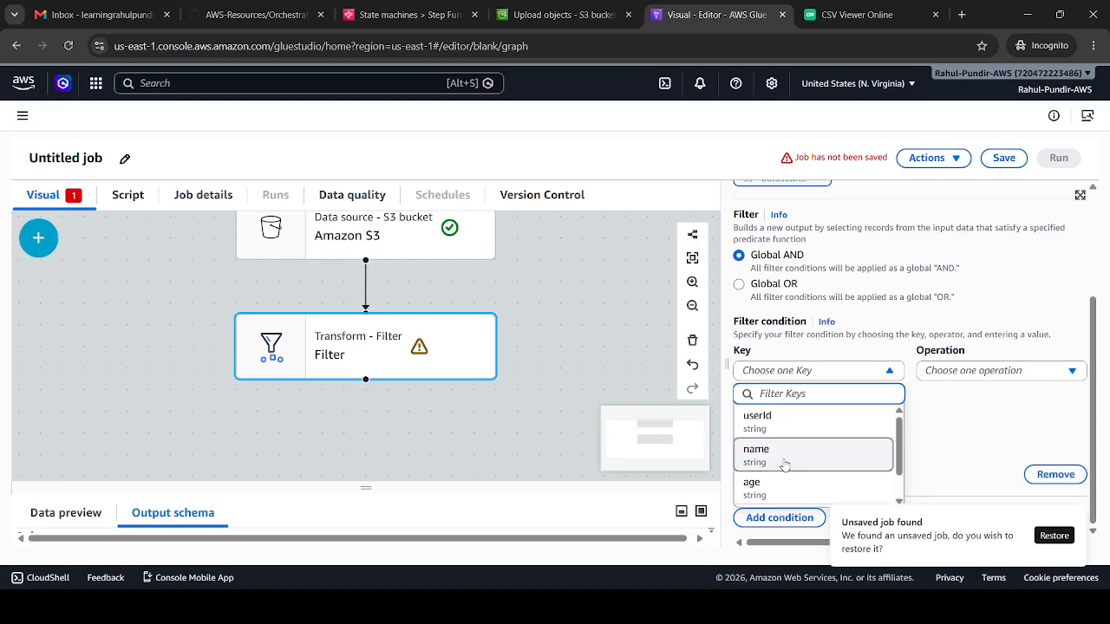
pyautogui.click(785, 465)
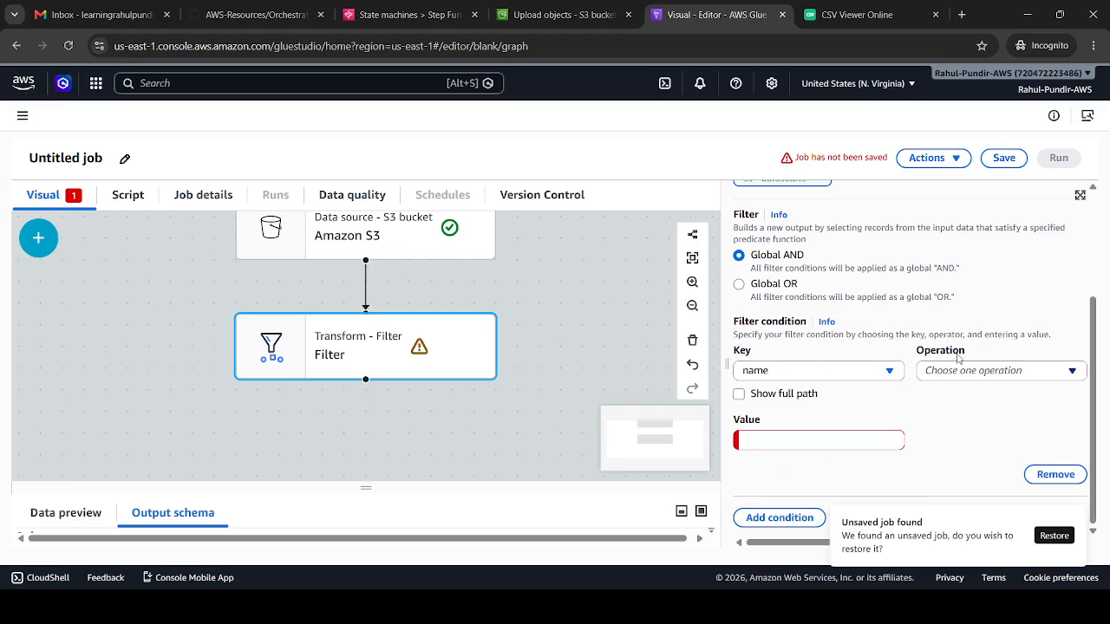
pyautogui.click(943, 373)
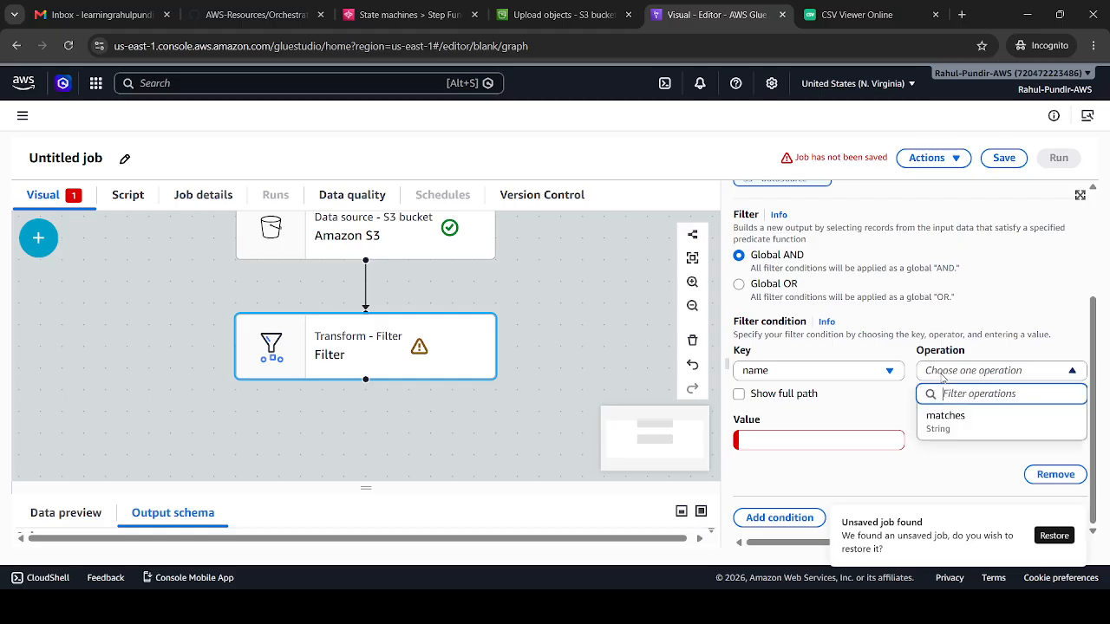
pyautogui.click(945, 418)
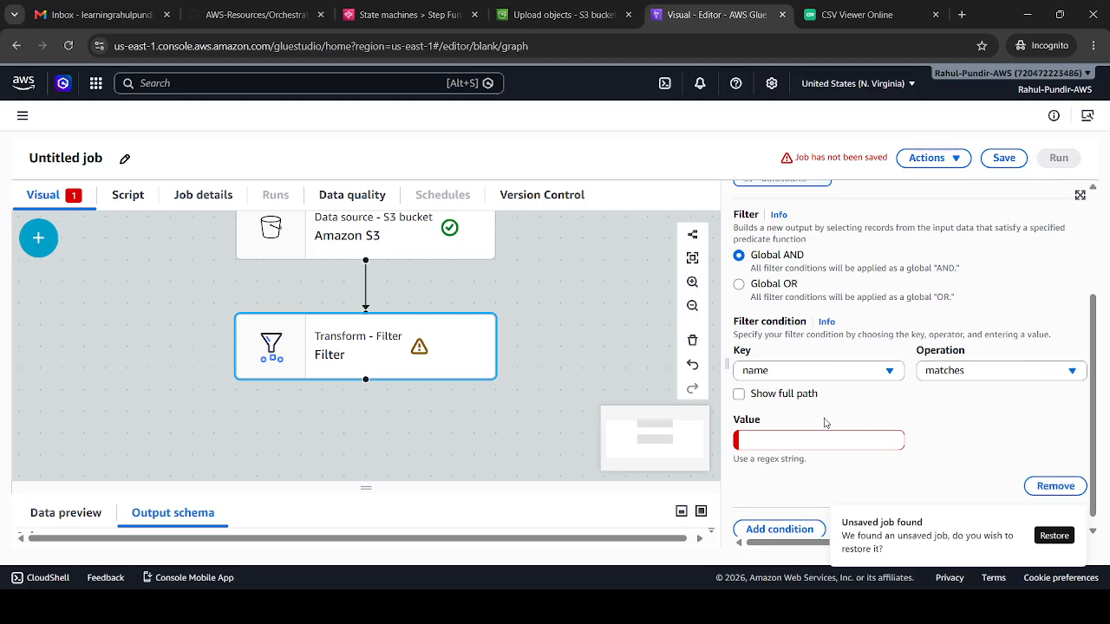
# - Look up the first record in the online CSV viewer, enter that person's first name as the filter value, and close the node's properties
pyautogui.click(844, 11)
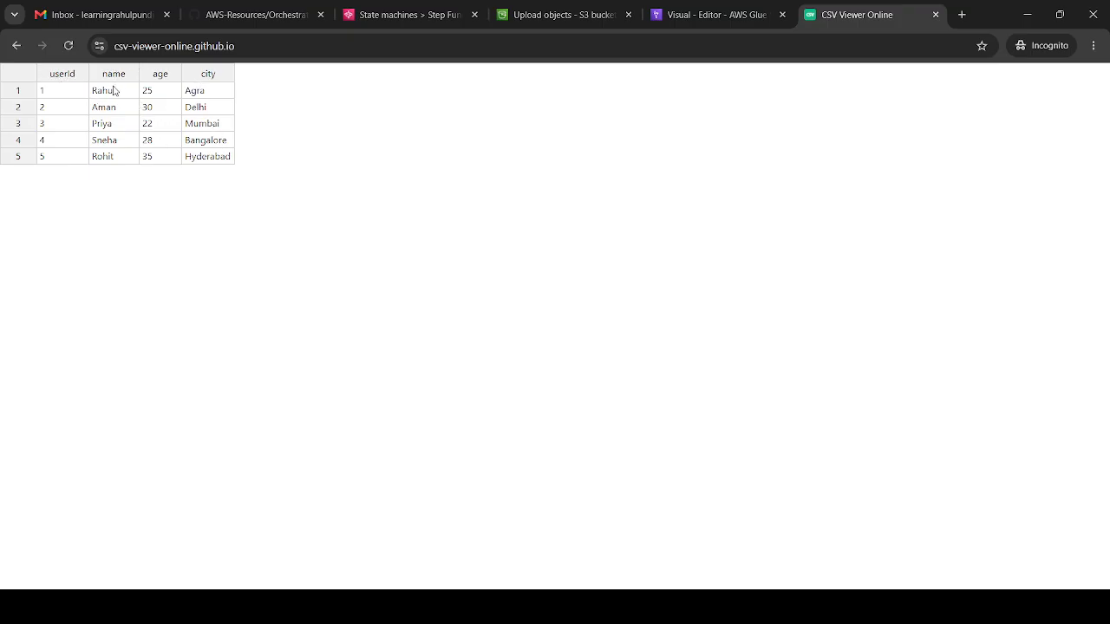
pyautogui.click(712, 7)
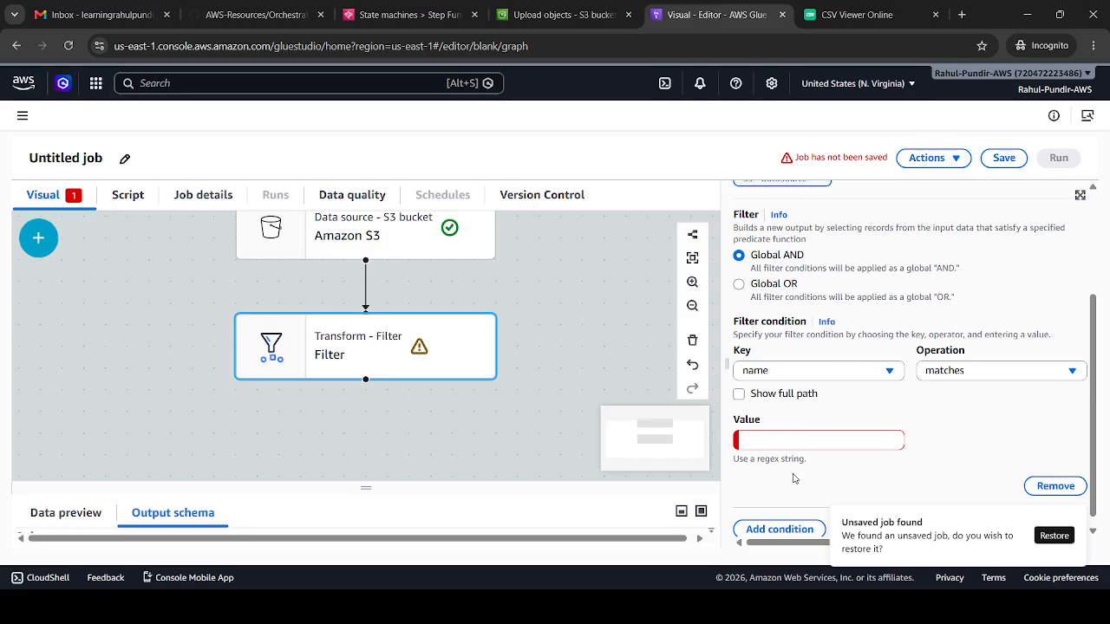
pyautogui.click(763, 447)
pyautogui.write('Ra')
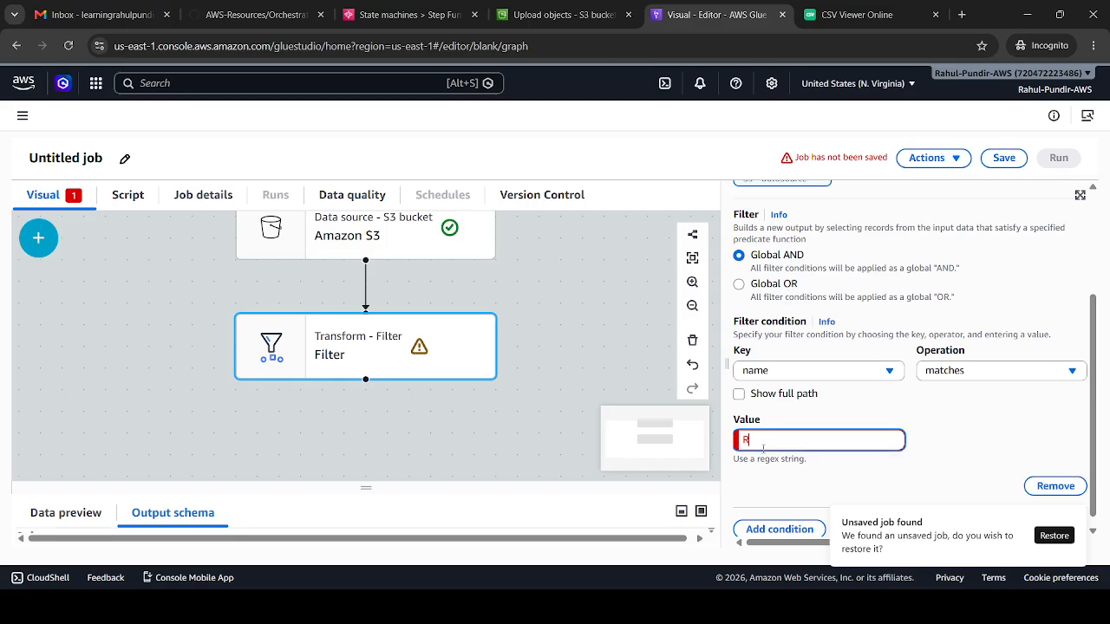
pyautogui.press('BackSpace')
pyautogui.write('ahul')
pyautogui.moveTo(1095, 451); pyautogui.dragTo(1094, 539)
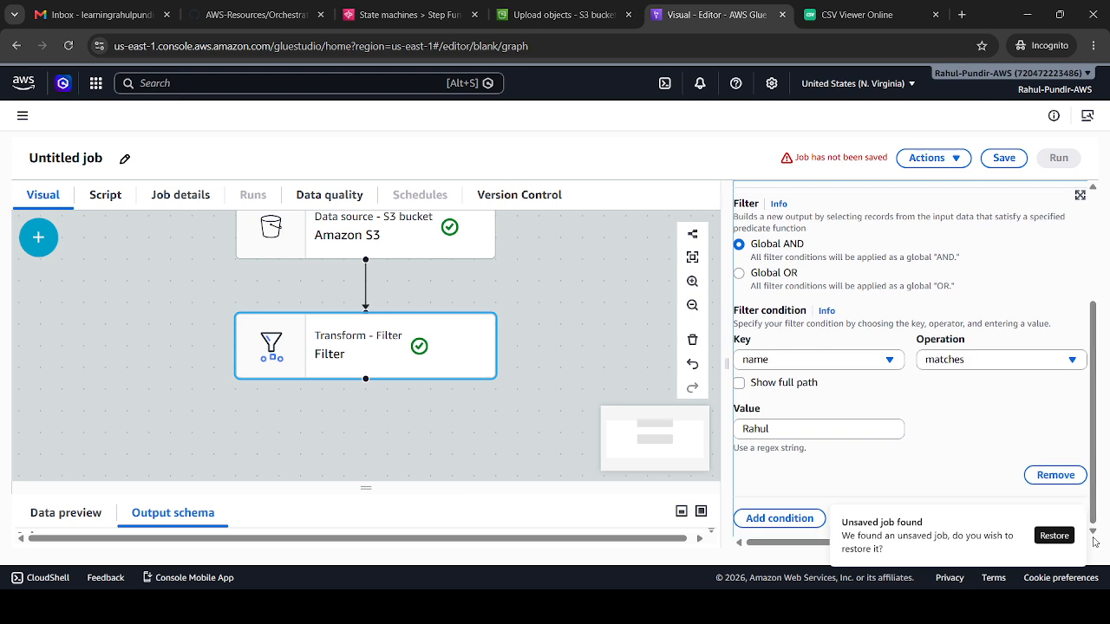
pyautogui.click(530, 369)
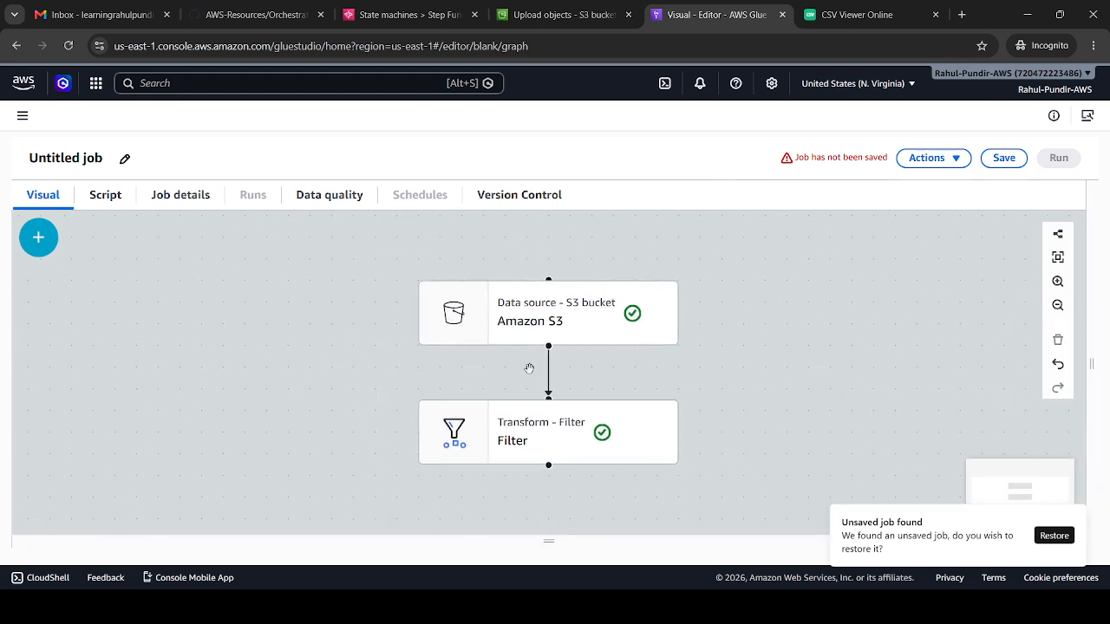
# - Inspect the Filter node's output schema and data preview, enlarging the preview area for reading and shrinking it again
pyautogui.moveTo(583, 543); pyautogui.dragTo(579, 494)
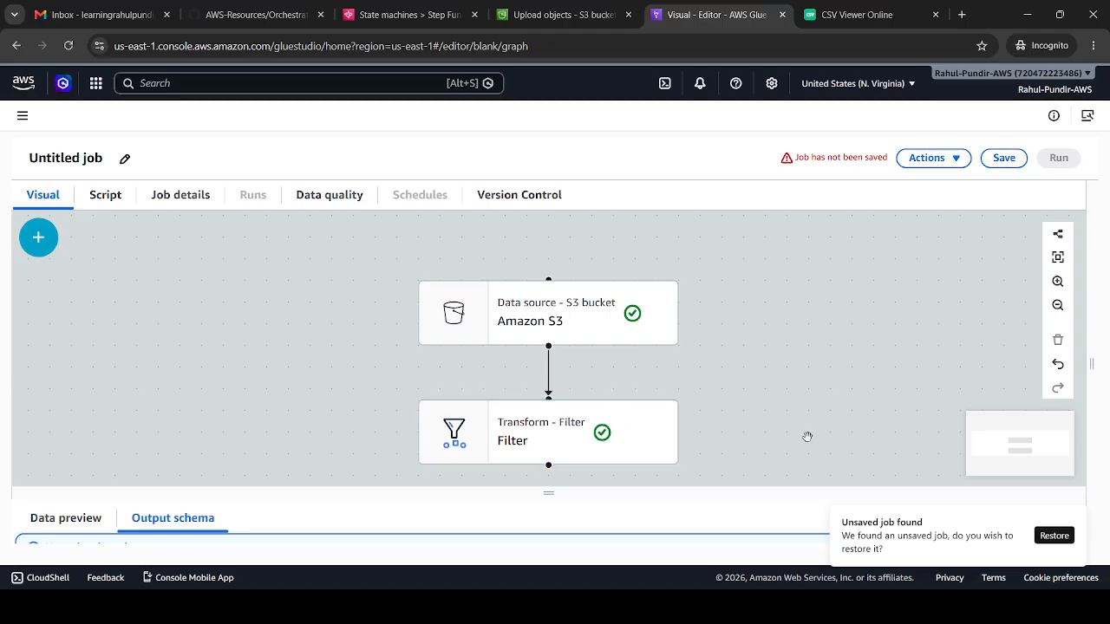
pyautogui.click(515, 447)
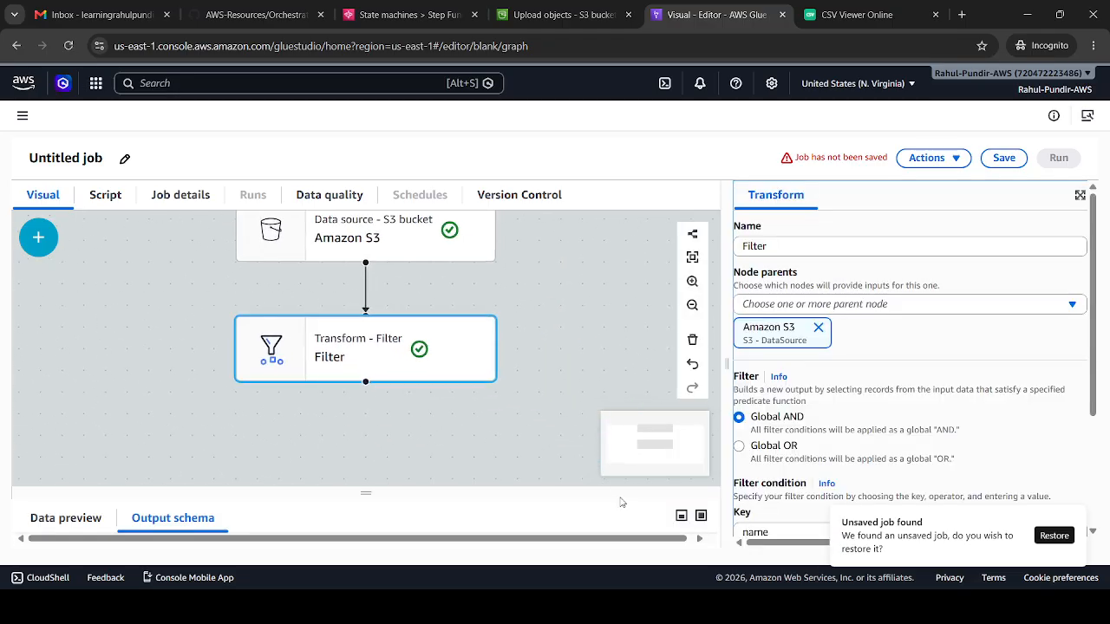
pyautogui.moveTo(621, 493); pyautogui.dragTo(569, 278)
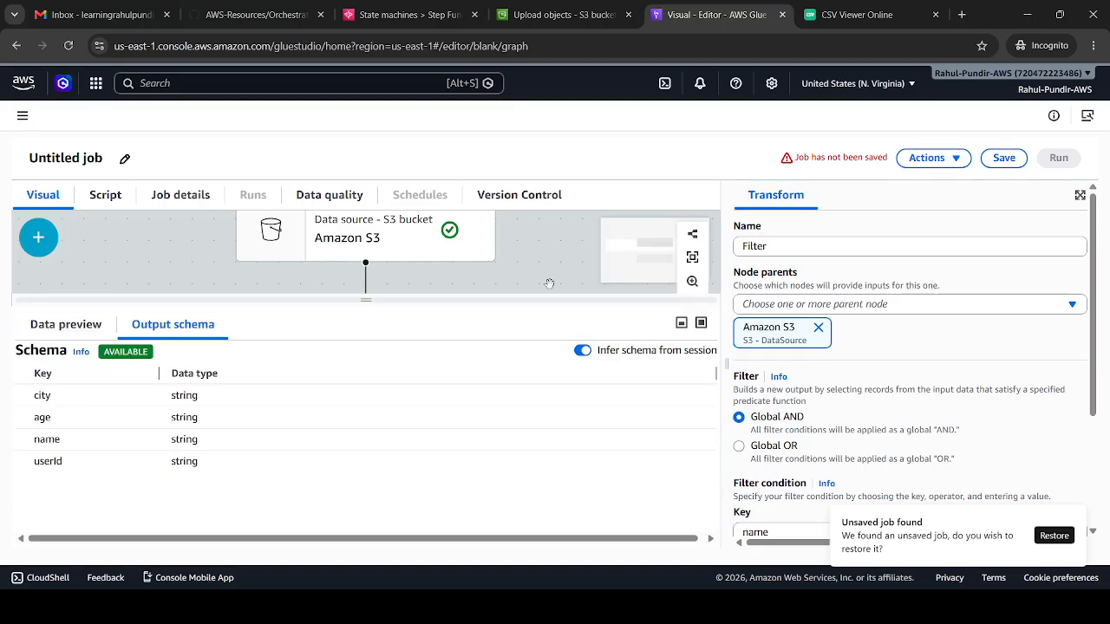
pyautogui.click(50, 323)
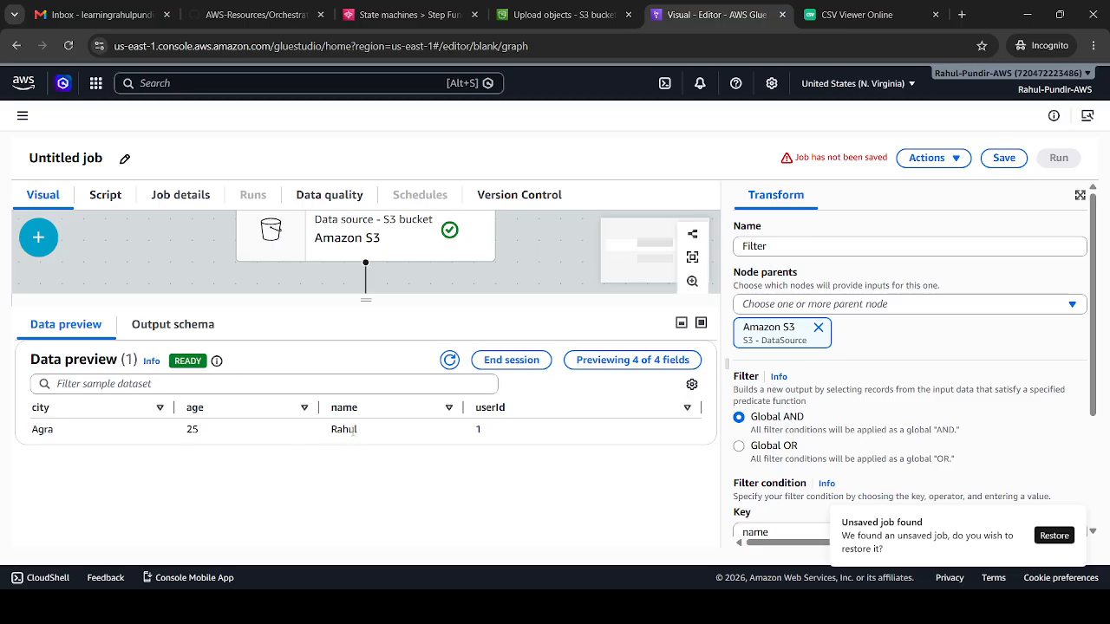
pyautogui.moveTo(491, 301); pyautogui.dragTo(438, 503)
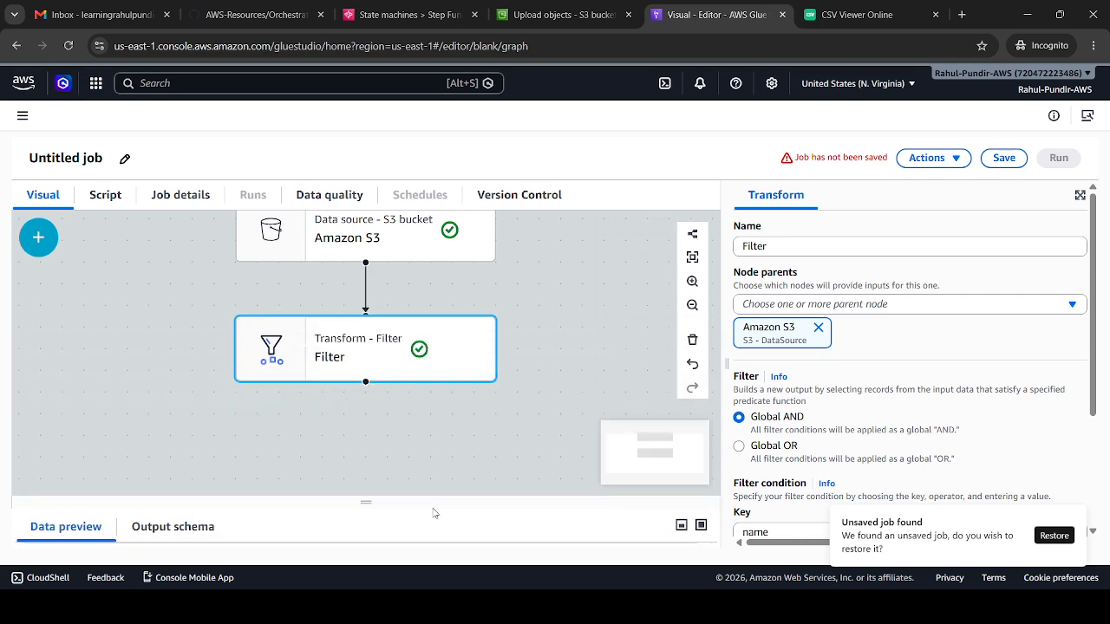
# - Add an Amazon S3 data target node below the Filter node and bring up its properties
pyautogui.click(38, 237)
pyautogui.click(218, 299)
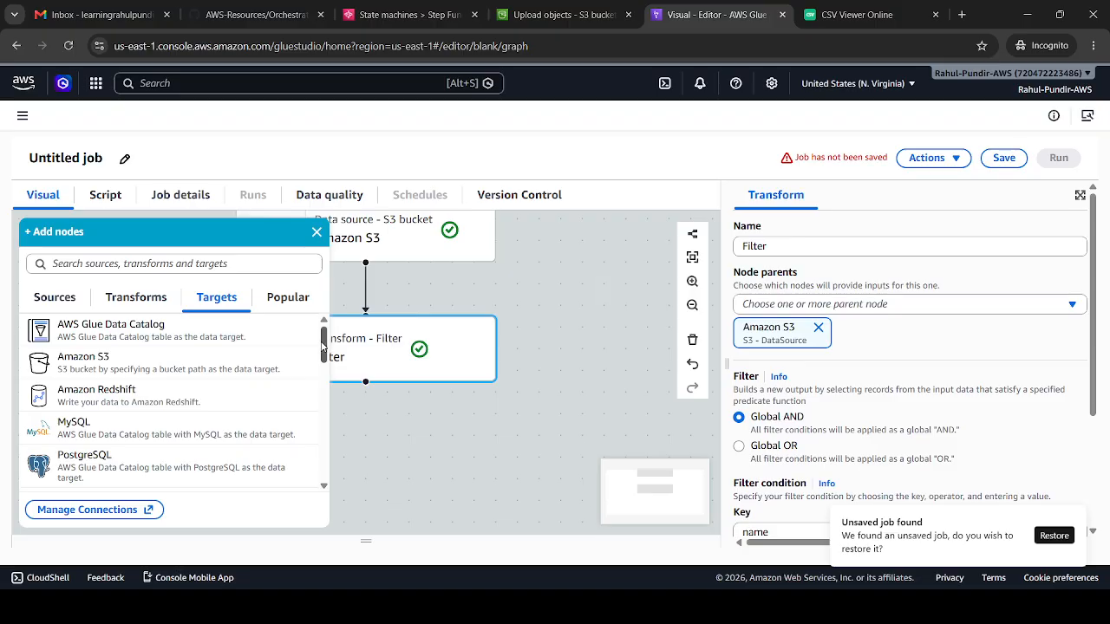
pyautogui.click(199, 357)
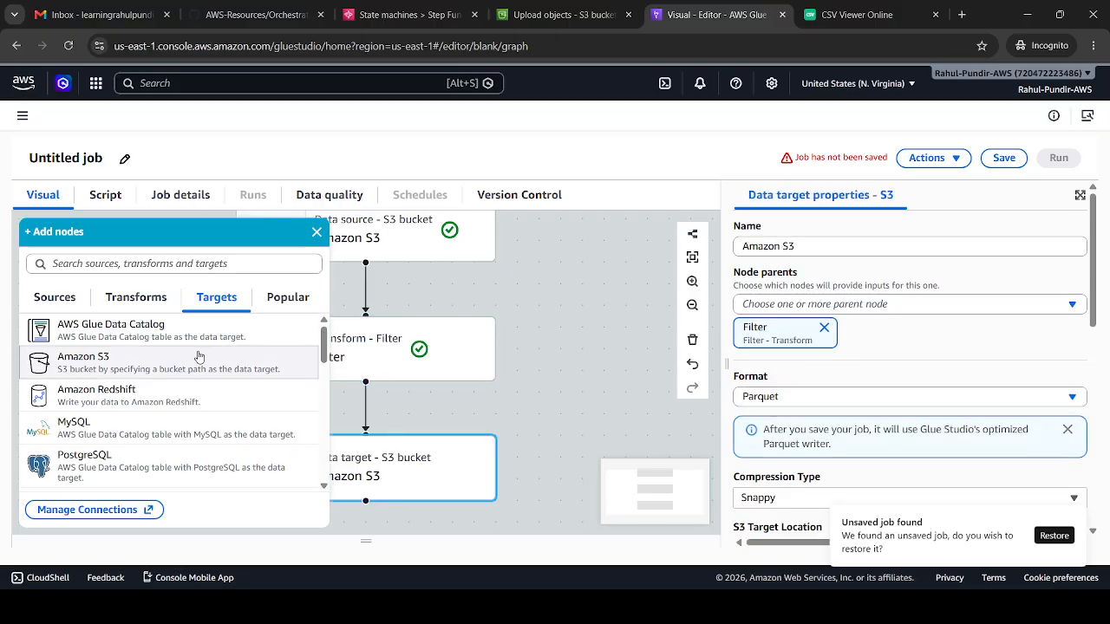
pyautogui.click(371, 481)
pyautogui.scroll(-3, 367, 474)
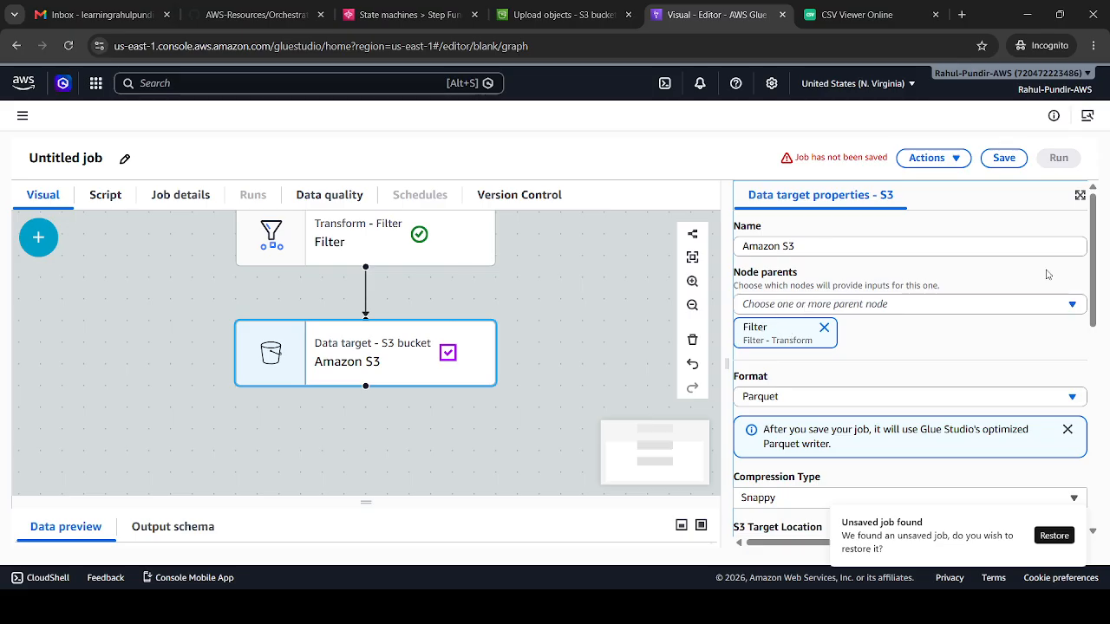
# - Set the S3 target location to the demo bucket's output/ folder, review the remaining target options, and close the node's properties
pyautogui.moveTo(1094, 299); pyautogui.dragTo(1105, 384)
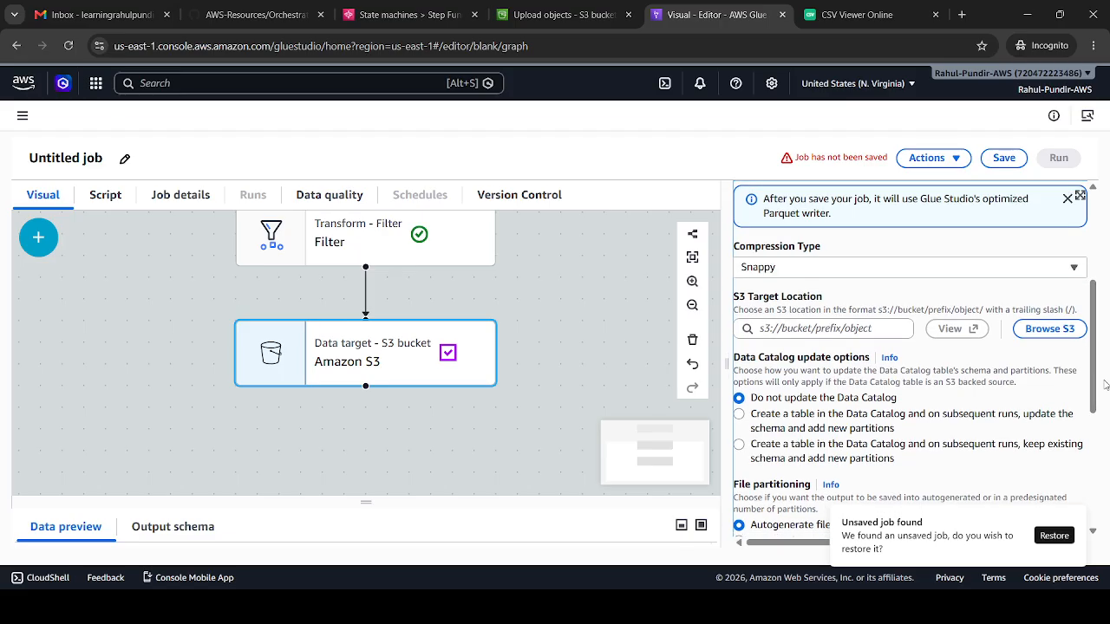
pyautogui.click(1050, 335)
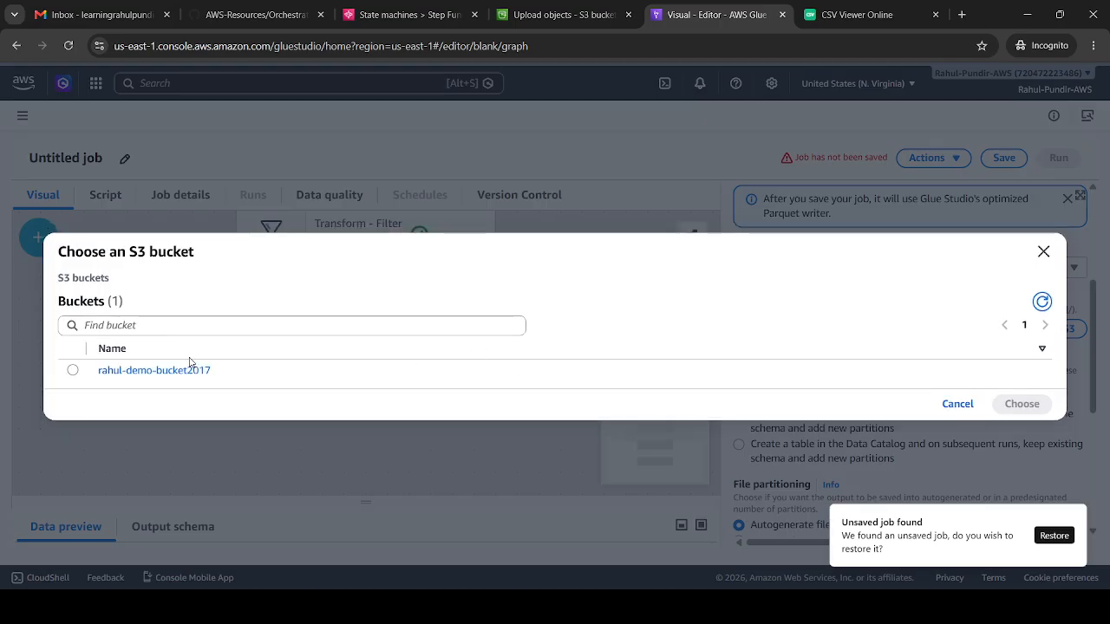
pyautogui.click(131, 374)
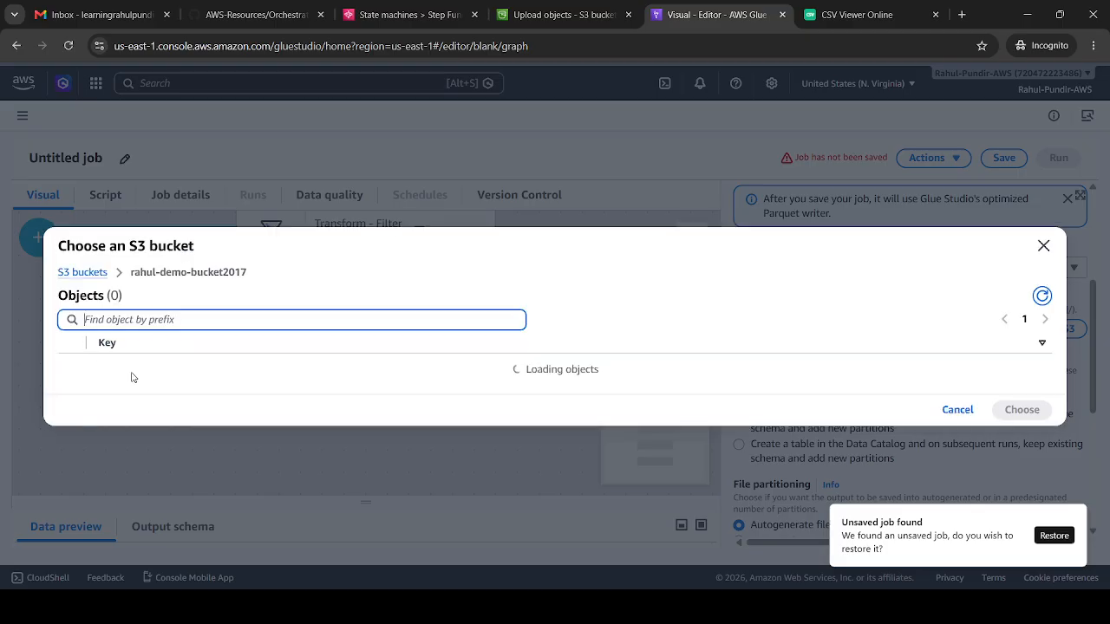
pyautogui.click(127, 382)
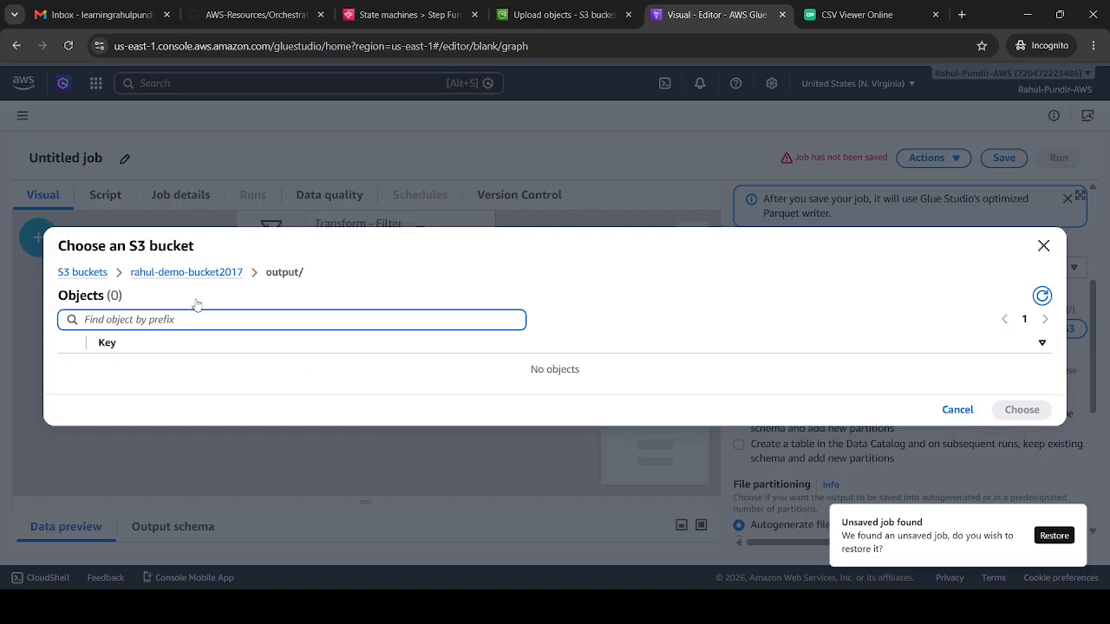
pyautogui.click(185, 272)
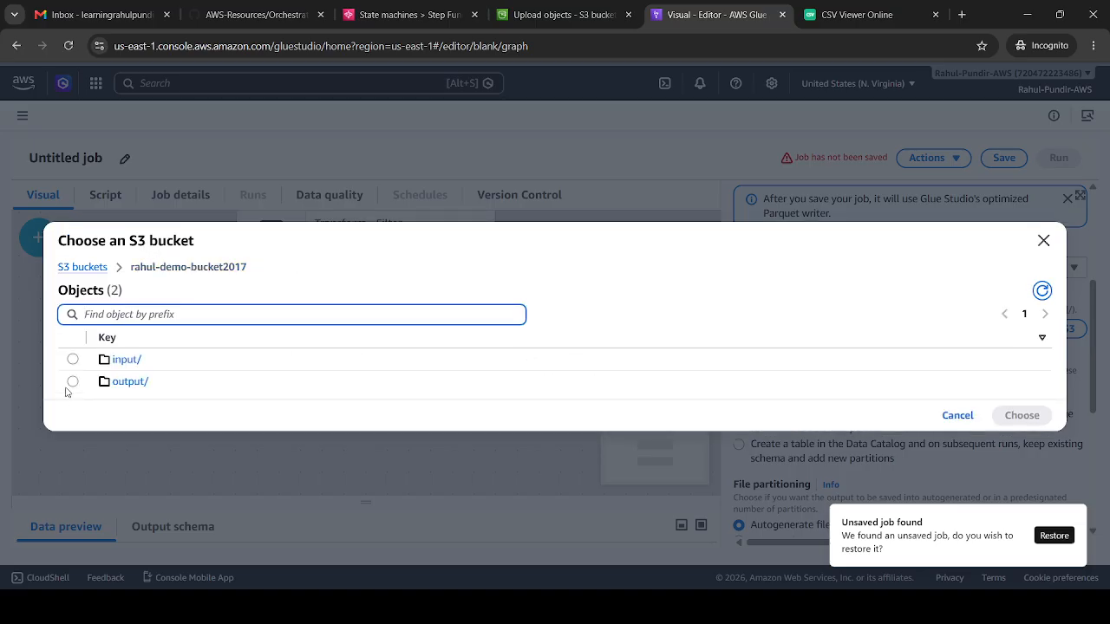
pyautogui.click(72, 382)
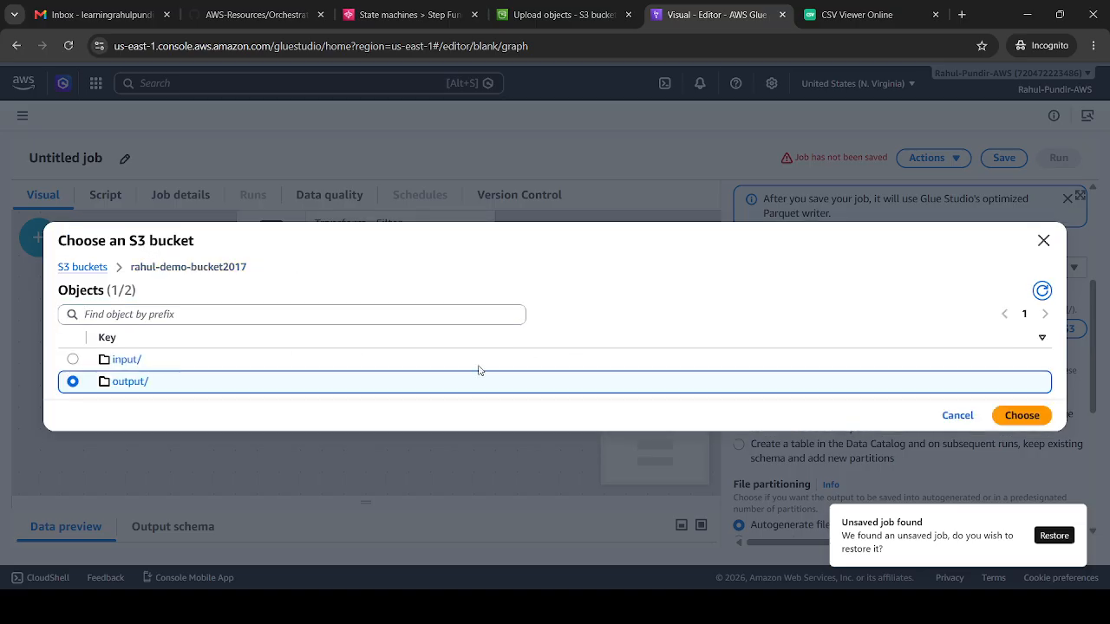
pyautogui.click(1020, 416)
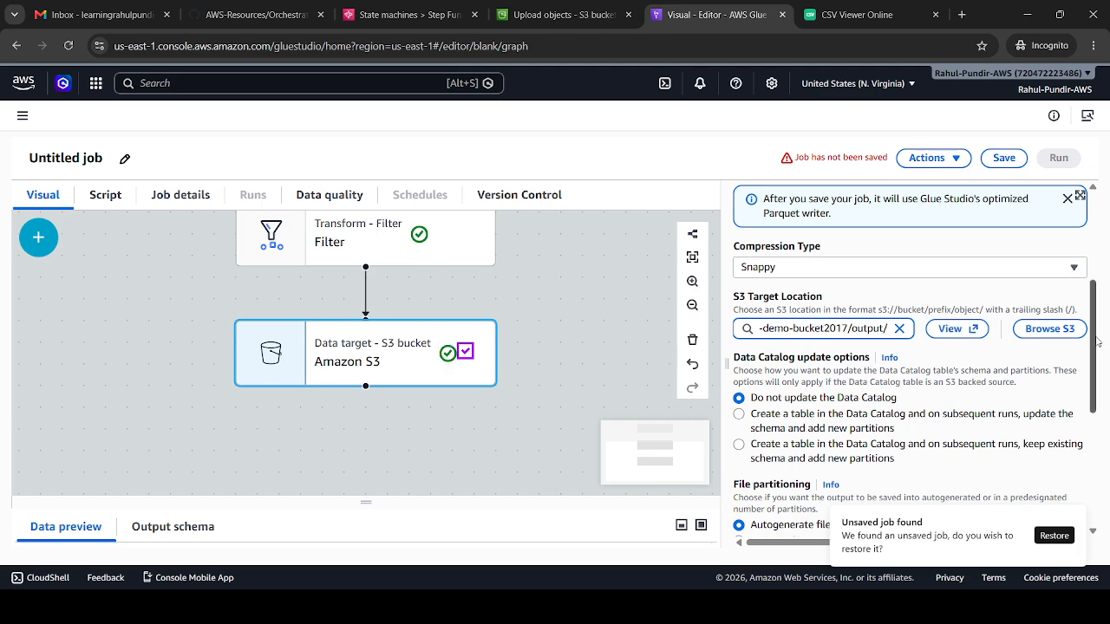
pyautogui.moveTo(1100, 340); pyautogui.dragTo(1108, 453)
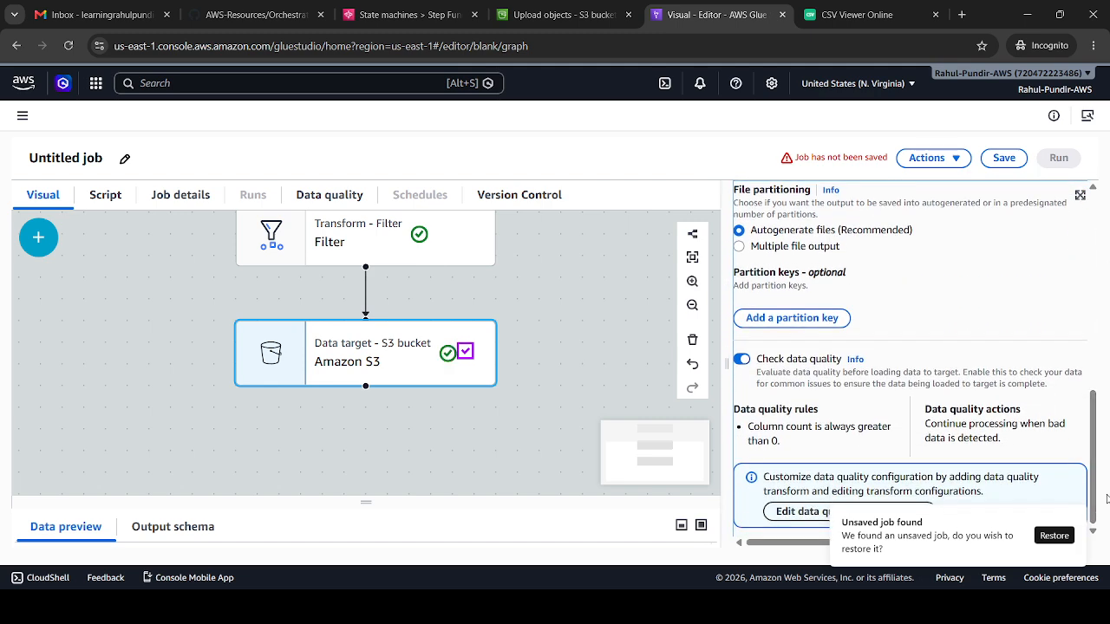
pyautogui.click(511, 402)
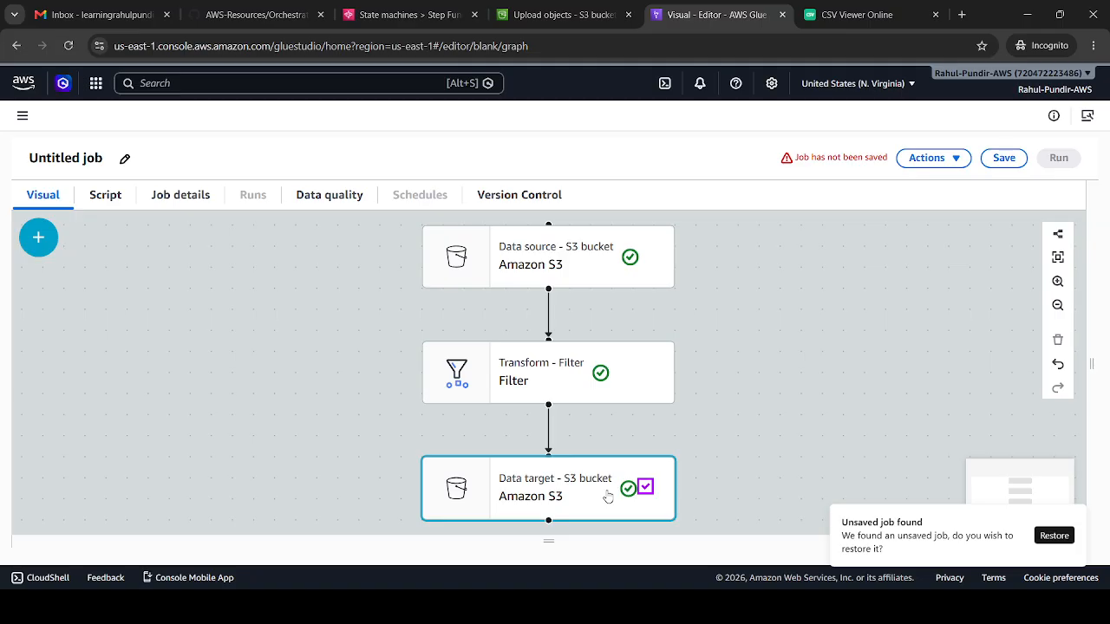
# - Rename the job as employee_etl_job and save it
pyautogui.click(95, 157)
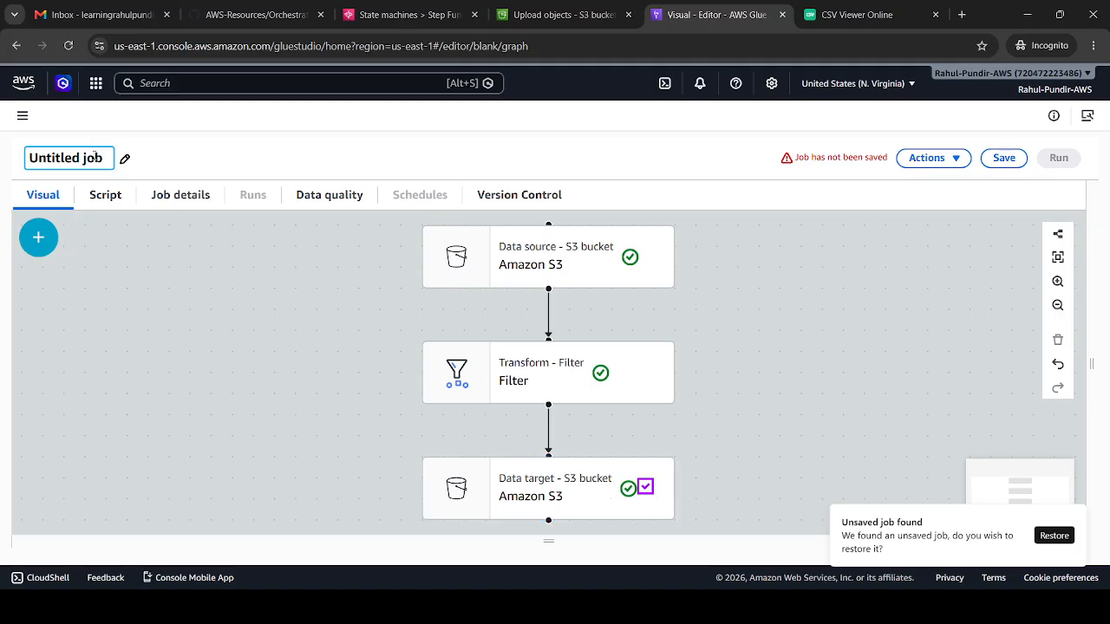
pyautogui.hotkey('ctrl', 'a')
pyautogui.write('emp')
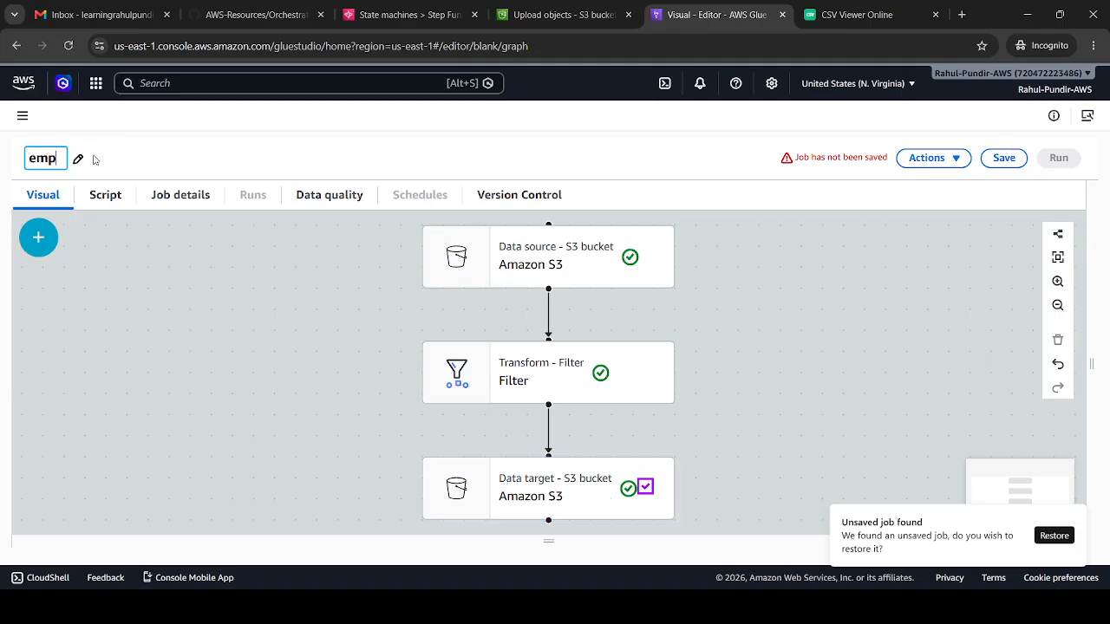
pyautogui.write('loyee_e')
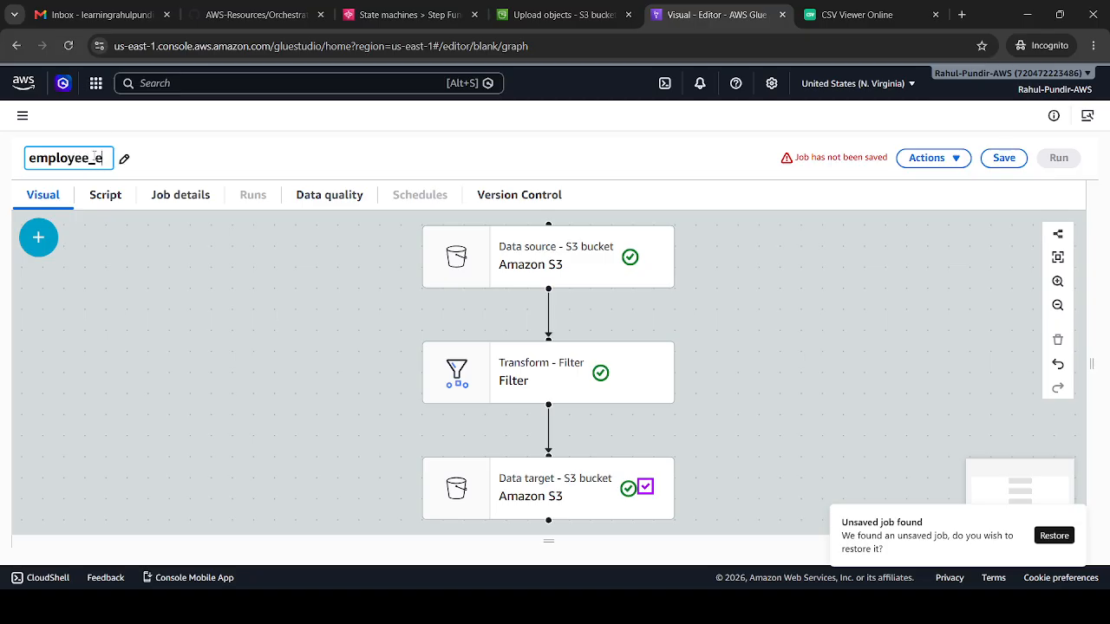
pyautogui.write('tl_job')
pyautogui.click(224, 147)
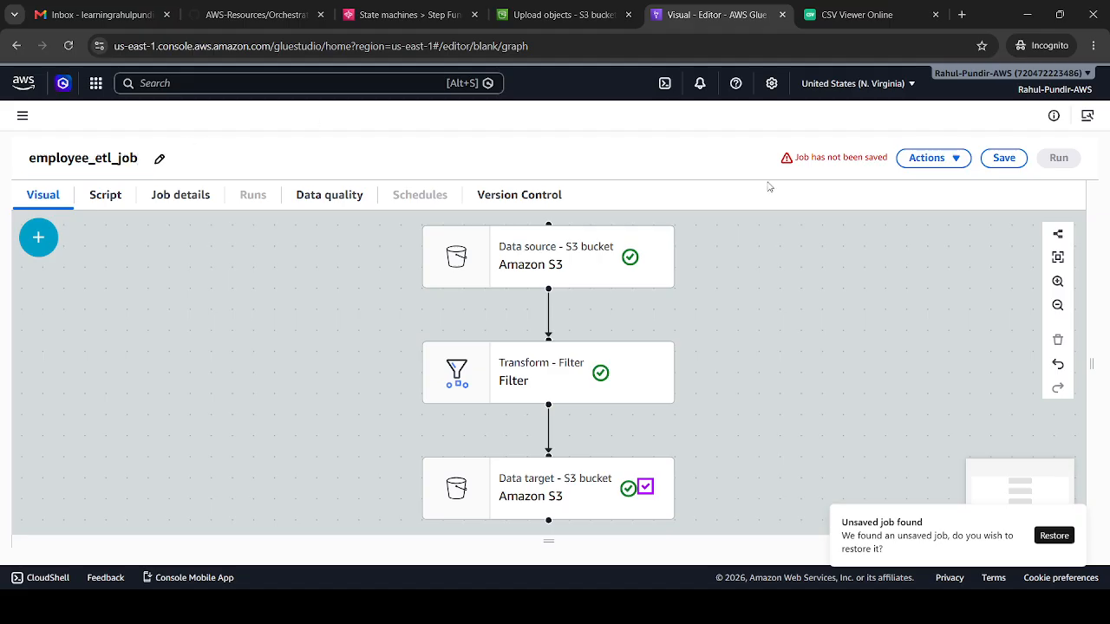
pyautogui.click(1006, 167)
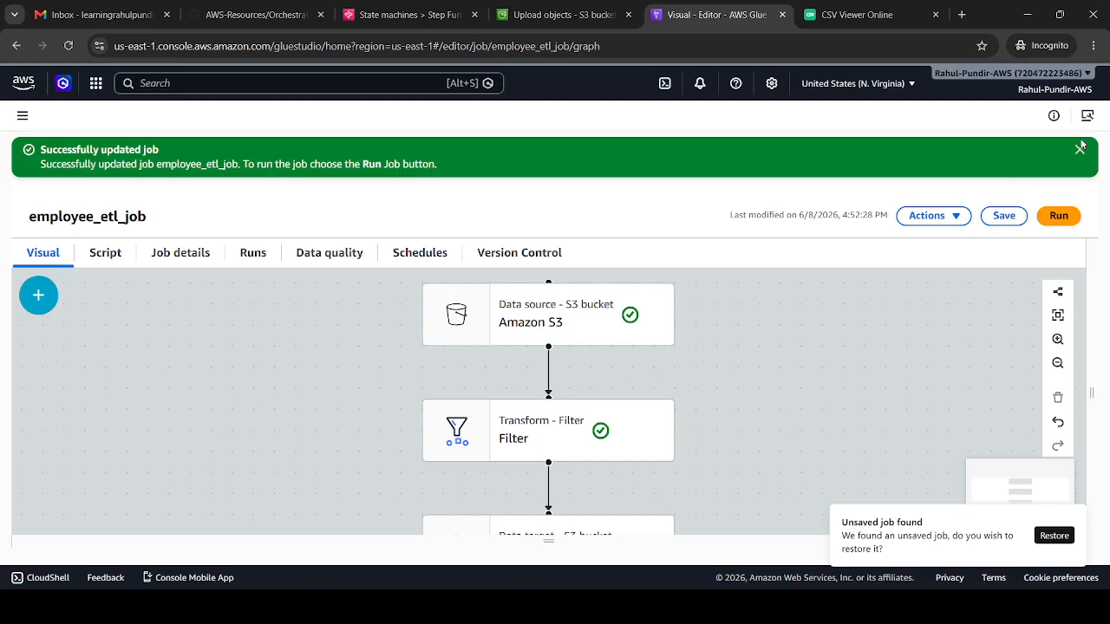
# - Check the saved job in the ETL jobs list and reopen employee_etl_job from there
pyautogui.click(21, 116)
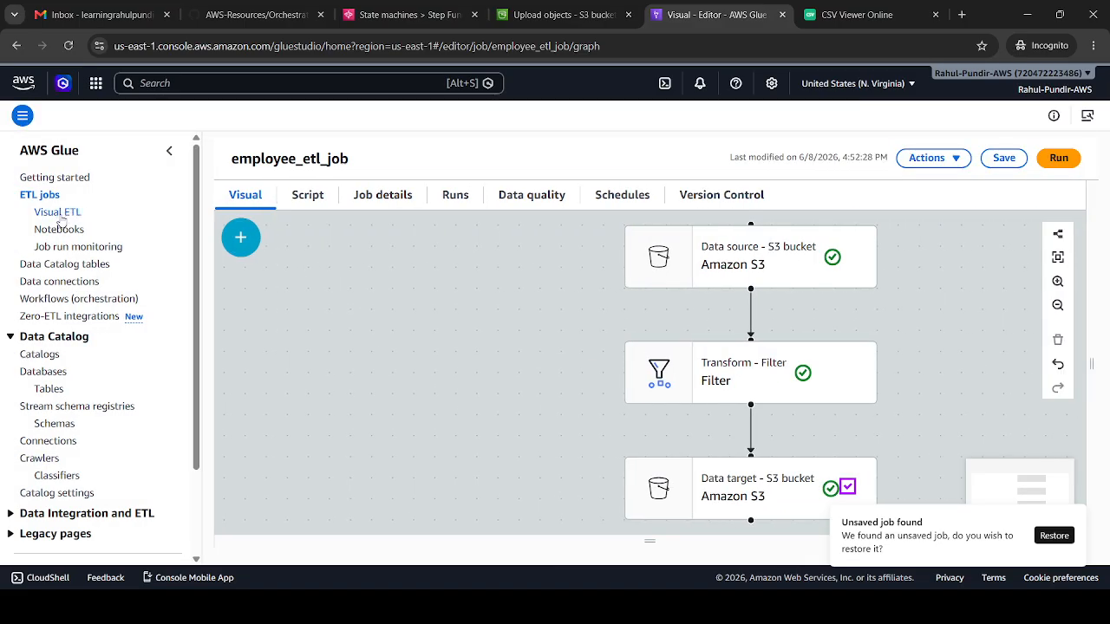
pyautogui.click(45, 198)
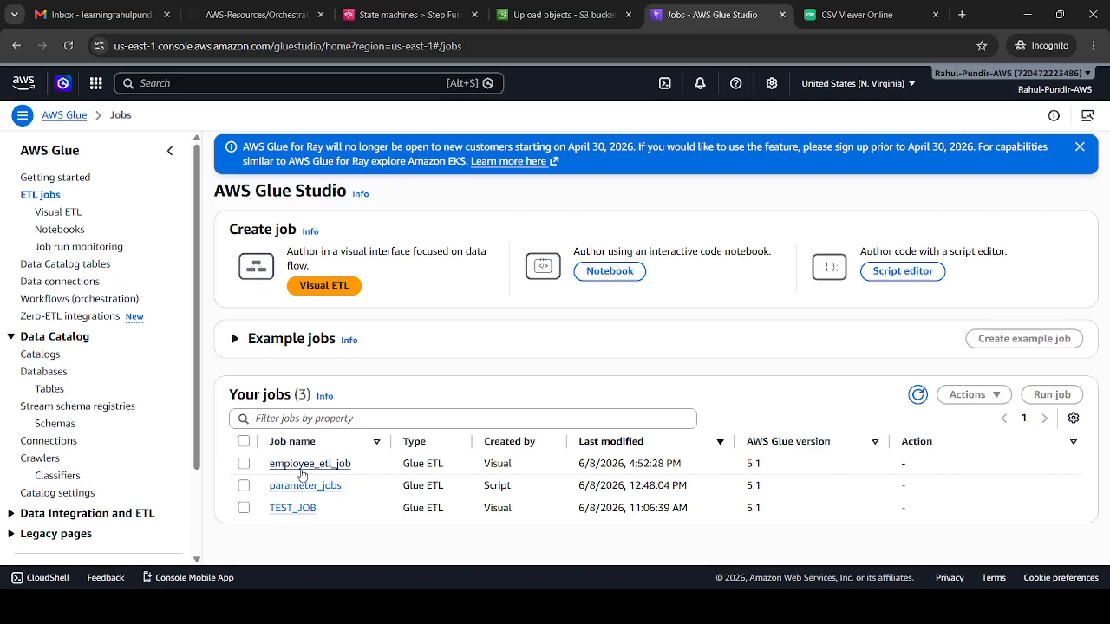
pyautogui.click(300, 468)
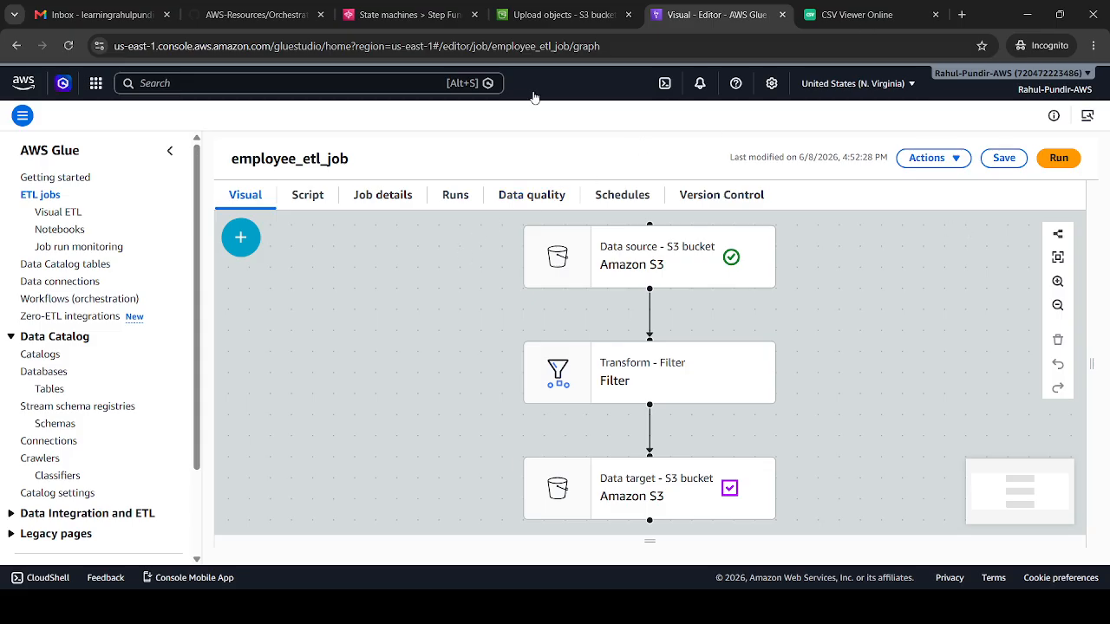
# - Open the AWS console home in a separate browser tab and go to the Step Functions state machines list
pyautogui.rightClick(30, 90)
pyautogui.click(97, 101)
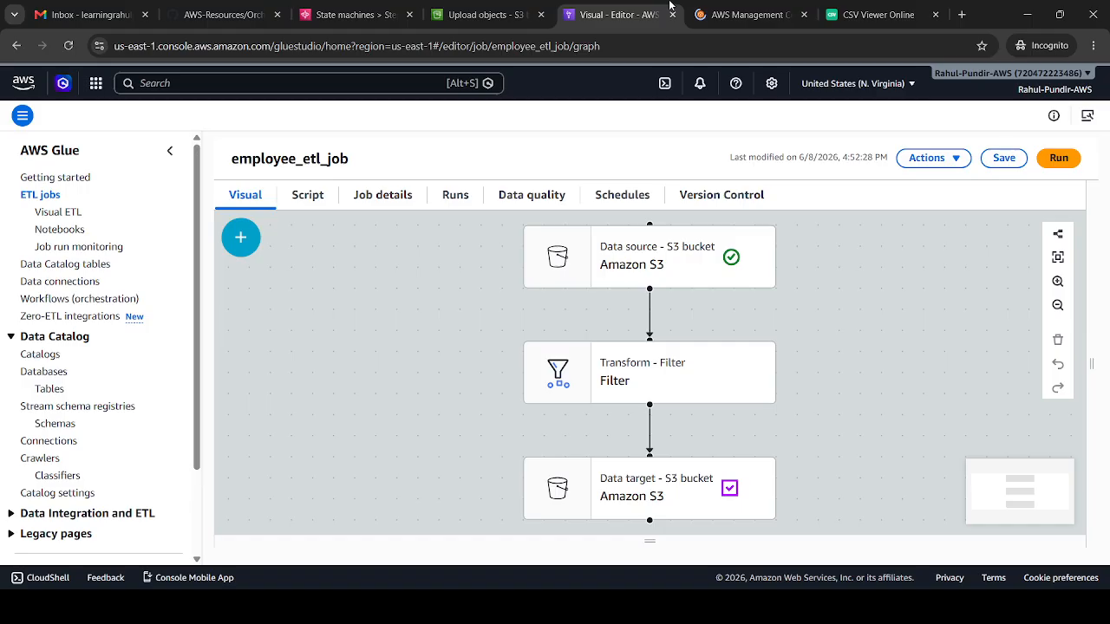
pyautogui.click(702, 5)
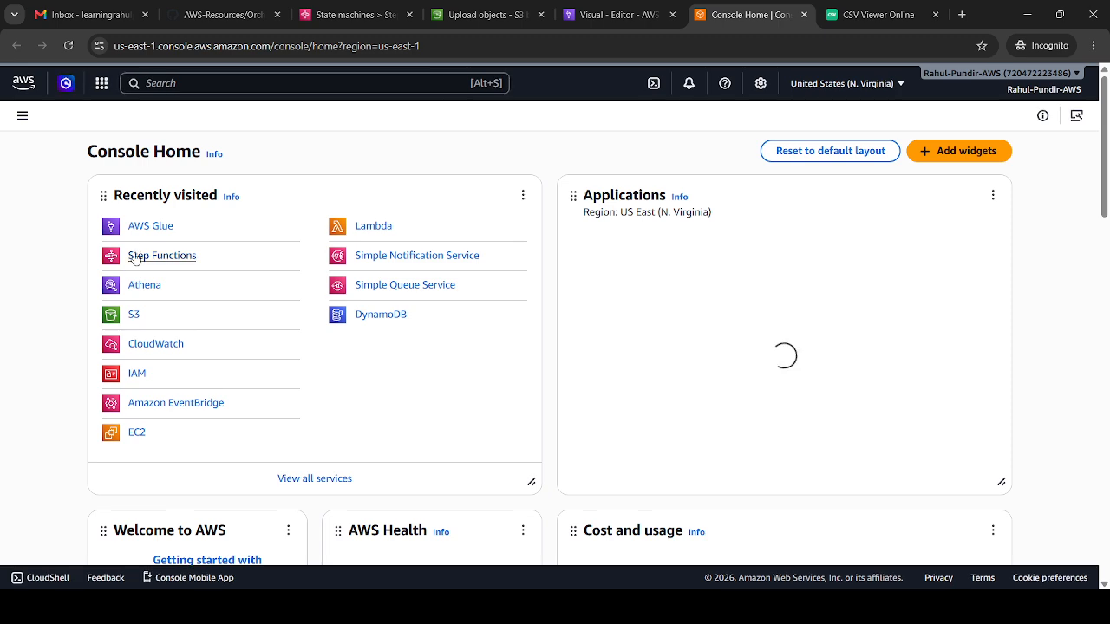
pyautogui.click(135, 257)
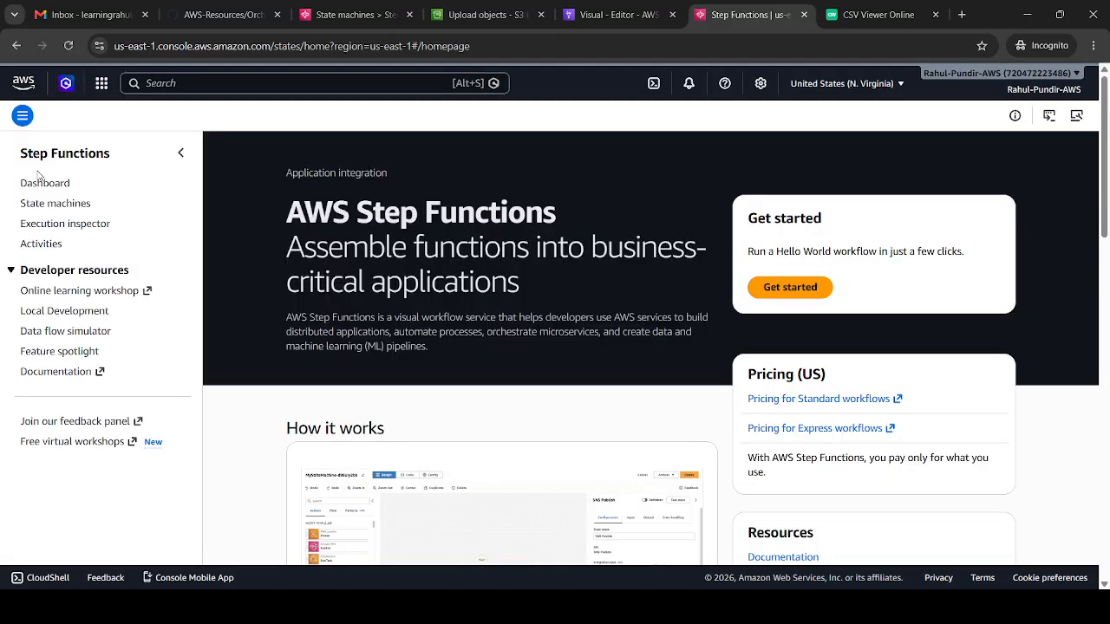
pyautogui.click(32, 185)
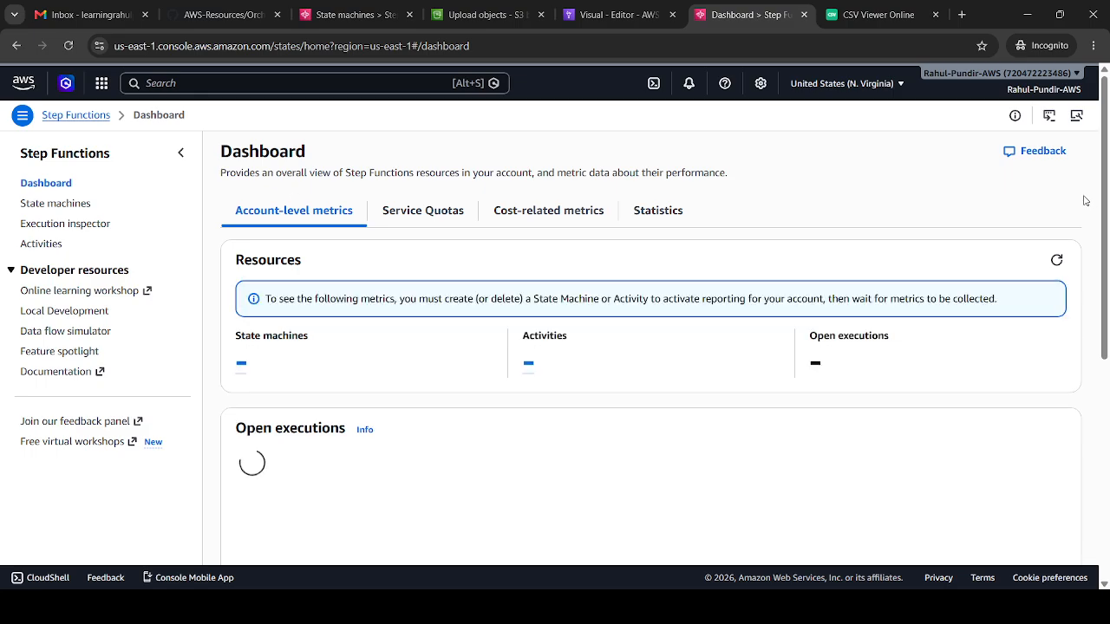
pyautogui.click(48, 205)
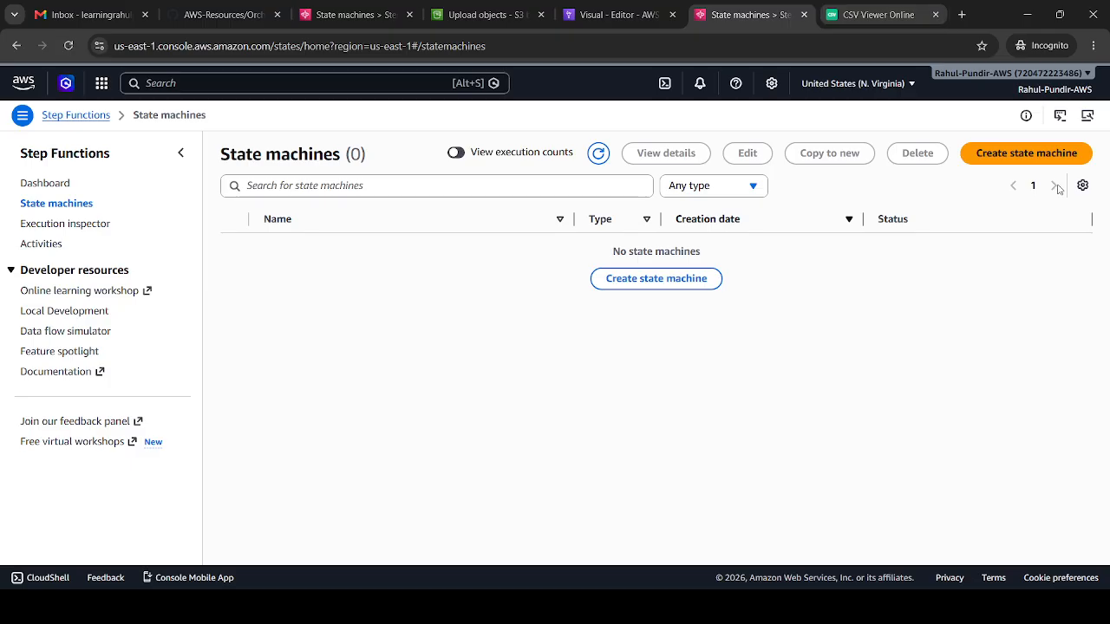
# - Start a blank Standard state machine named ReadDataFromETLJob and continue to its workflow design
pyautogui.click(1026, 157)
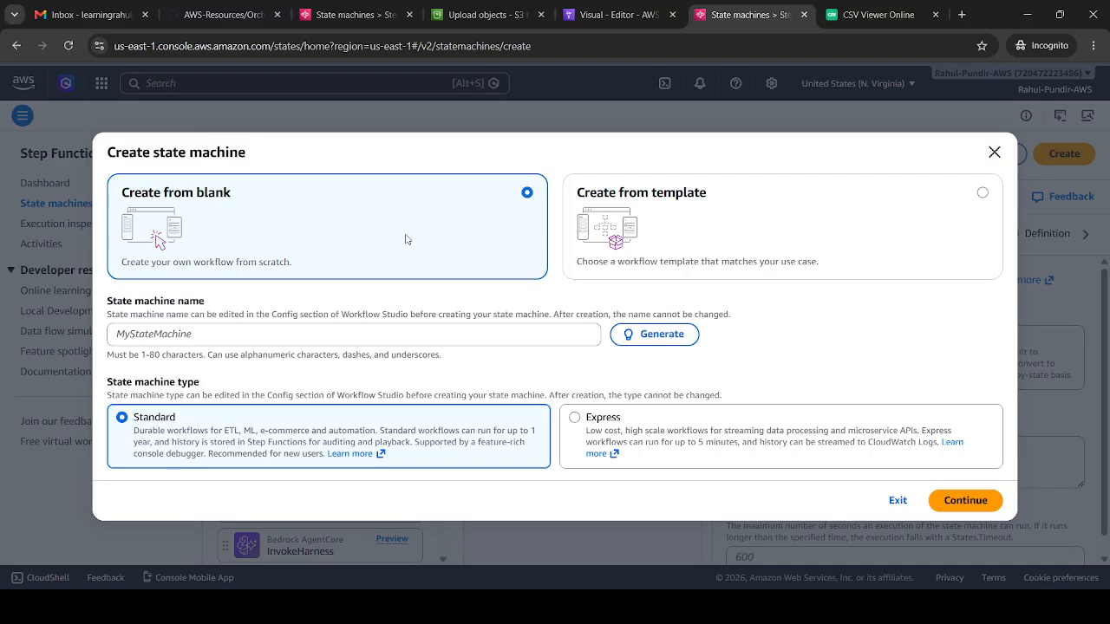
pyautogui.click(340, 326)
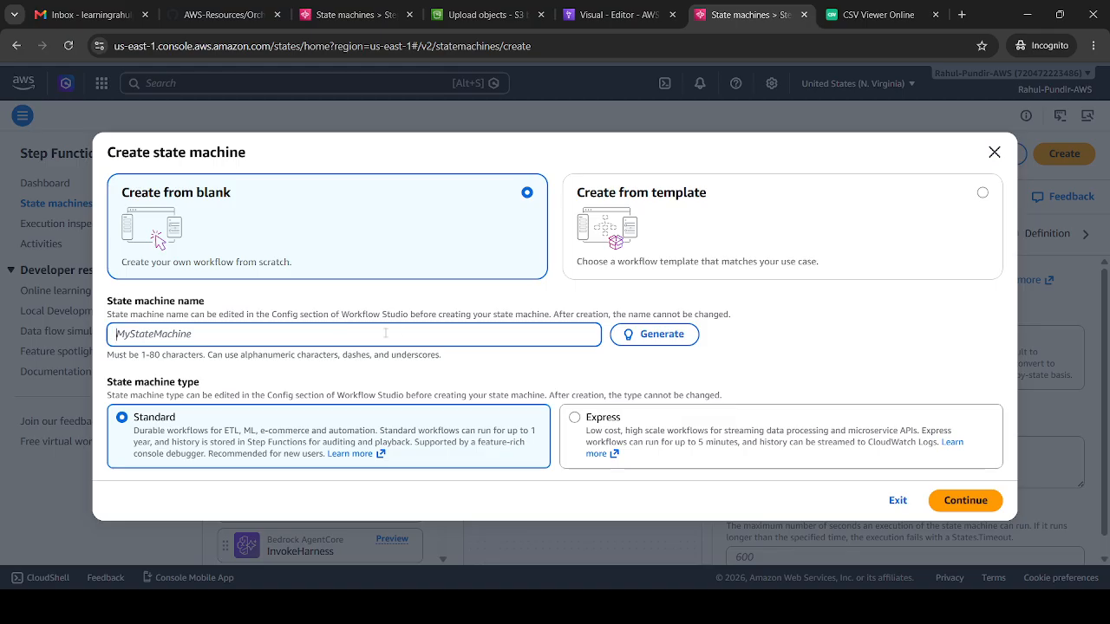
pyautogui.write('ReadDataFrome')
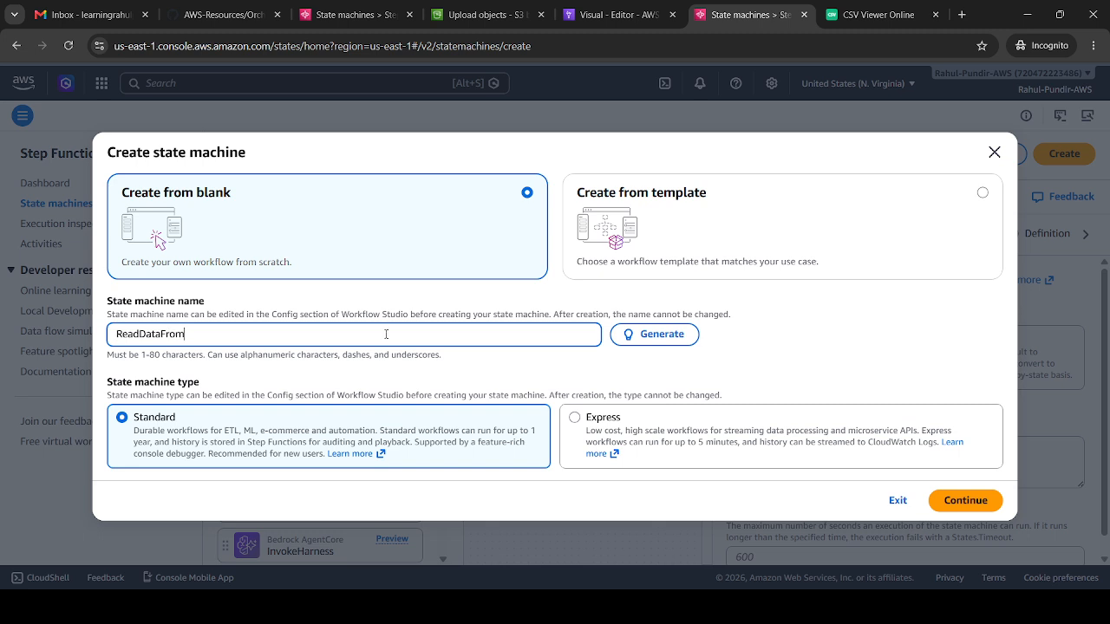
pyautogui.press('BackSpace')
pyautogui.write('ETLJob')
pyautogui.click(980, 508)
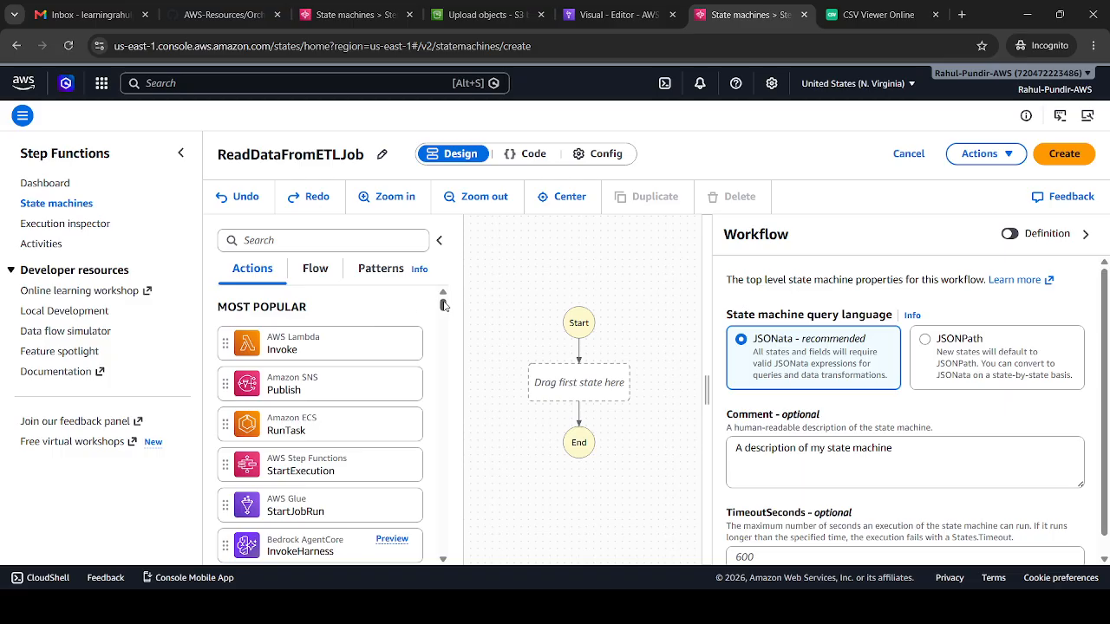
# - Add an AWS Glue StartJobRun action as the first state of the workflow, between Start and End
pyautogui.scroll(-5, 443, 305)
pyautogui.scroll(5, 444, 305)
pyautogui.scroll(-1, 443, 306)
pyautogui.scroll(1, 443, 305)
pyautogui.scroll(-1, 444, 305)
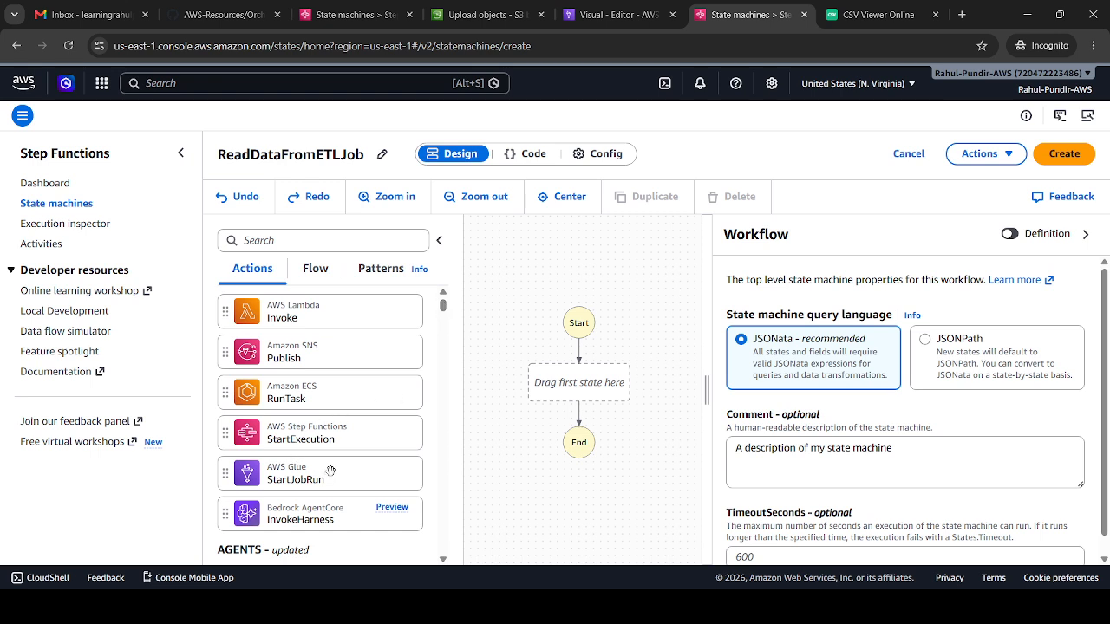
pyautogui.moveTo(328, 471); pyautogui.dragTo(598, 364)
pyautogui.moveTo(597, 375); pyautogui.dragTo(598, 385)
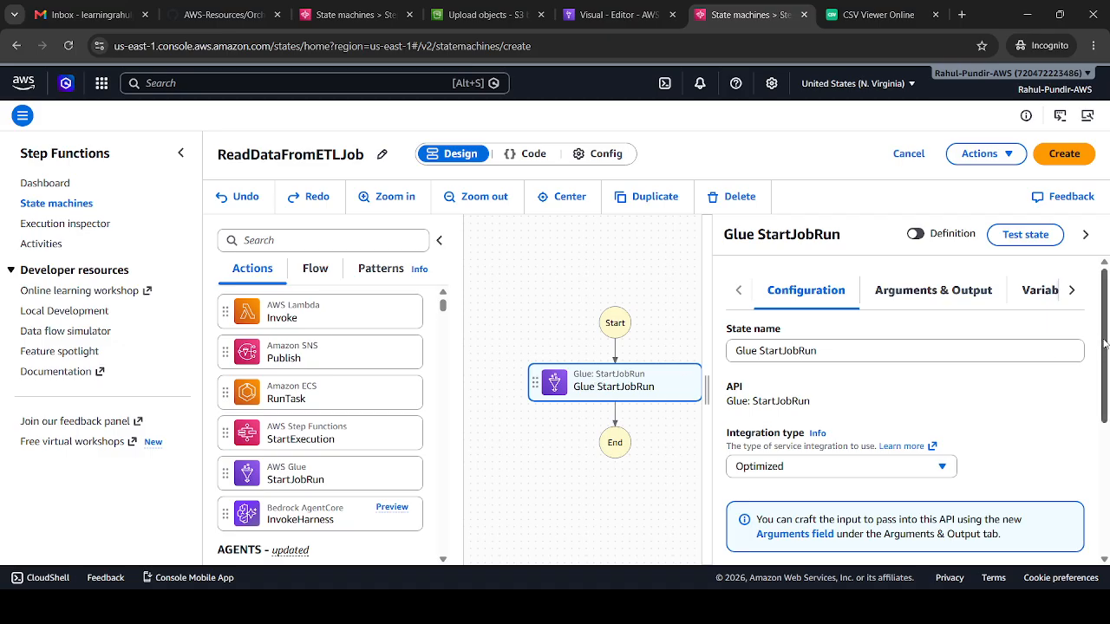
# - Review the Glue StartJobRun state's configuration, arguments and output, and variables settings
pyautogui.moveTo(1108, 336); pyautogui.dragTo(1104, 305)
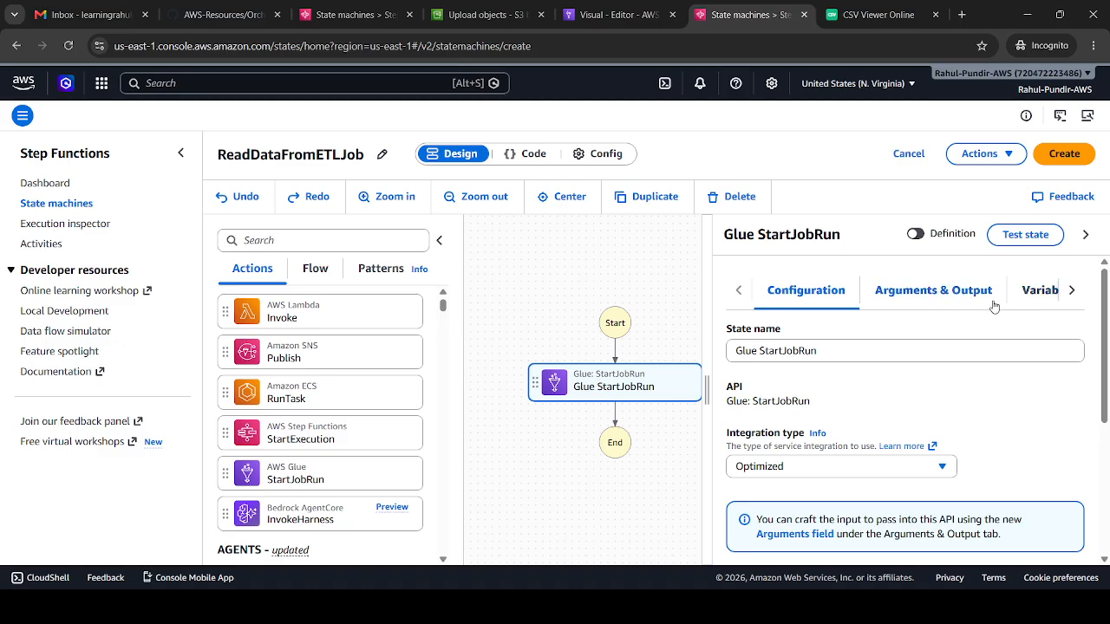
pyautogui.click(966, 298)
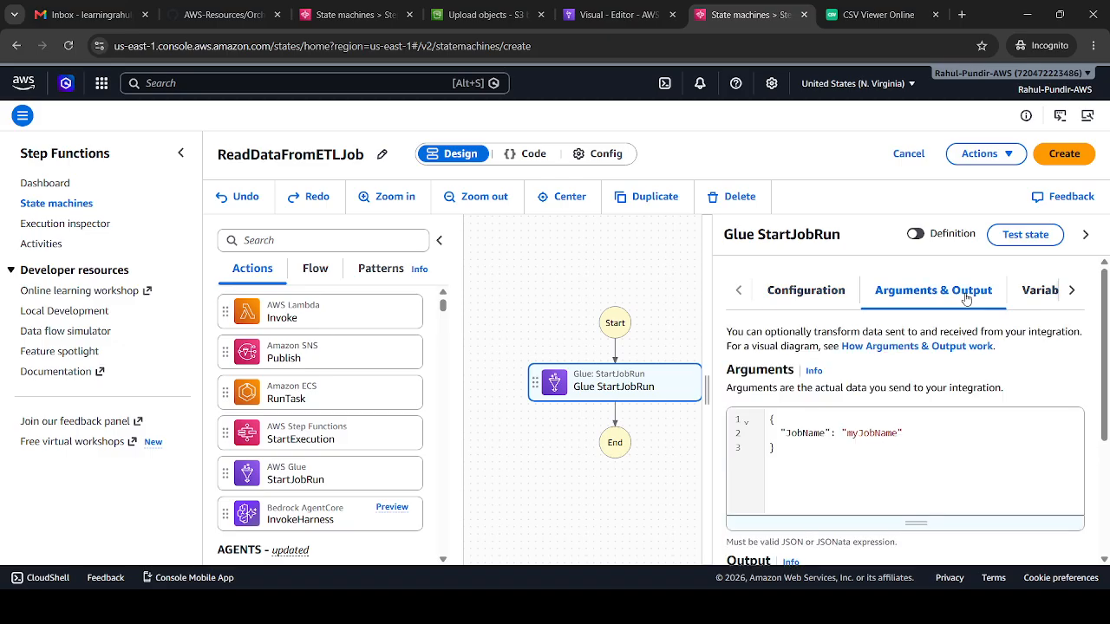
pyautogui.click(1037, 293)
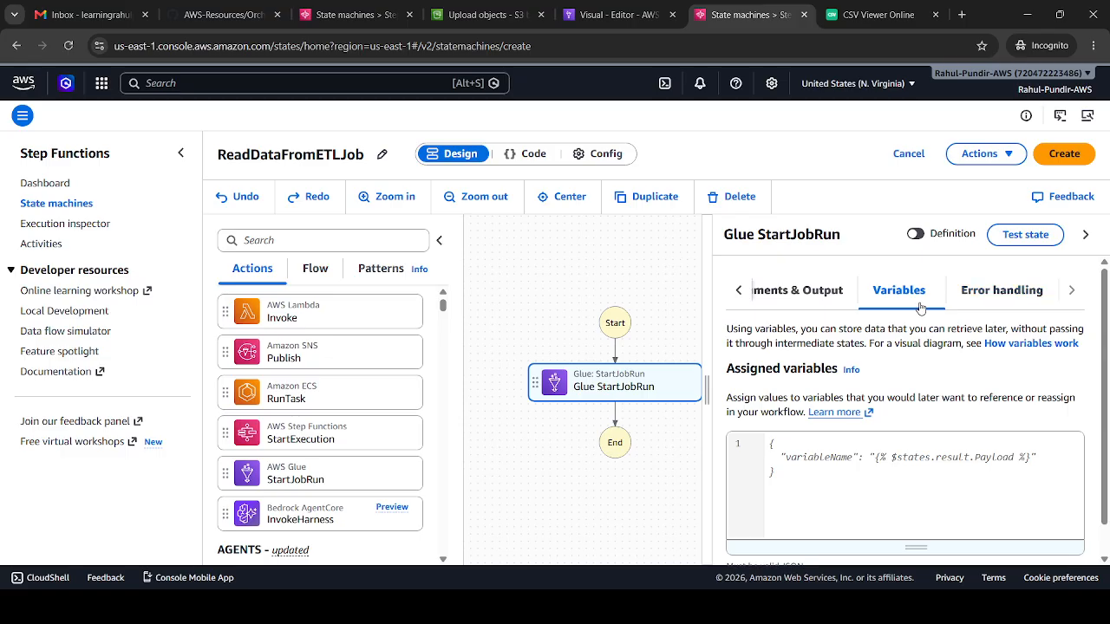
pyautogui.click(738, 292)
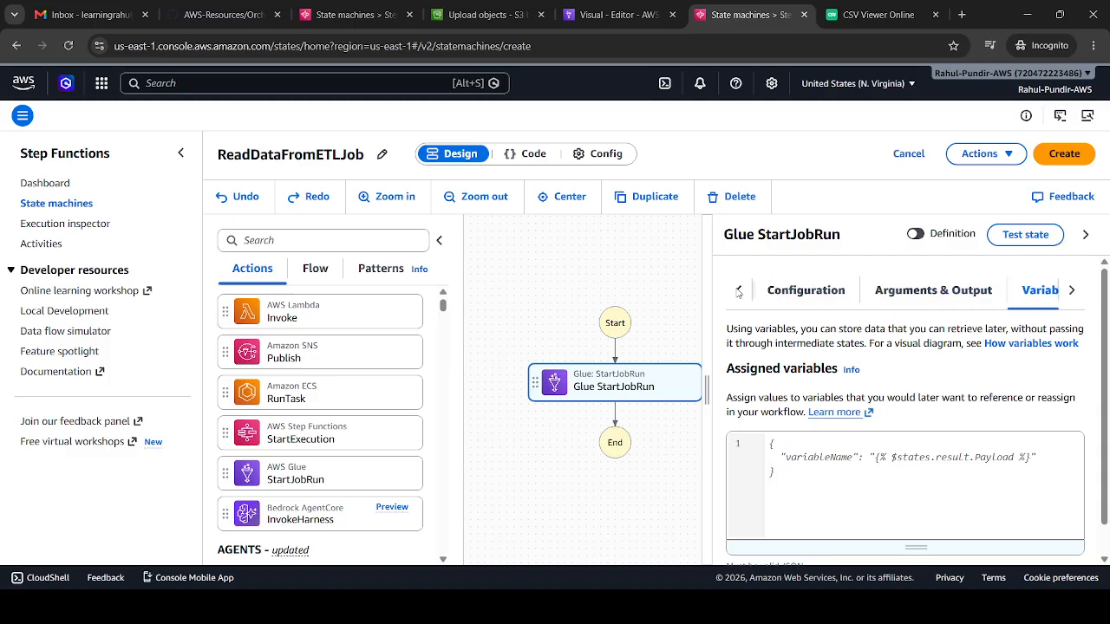
pyautogui.click(785, 293)
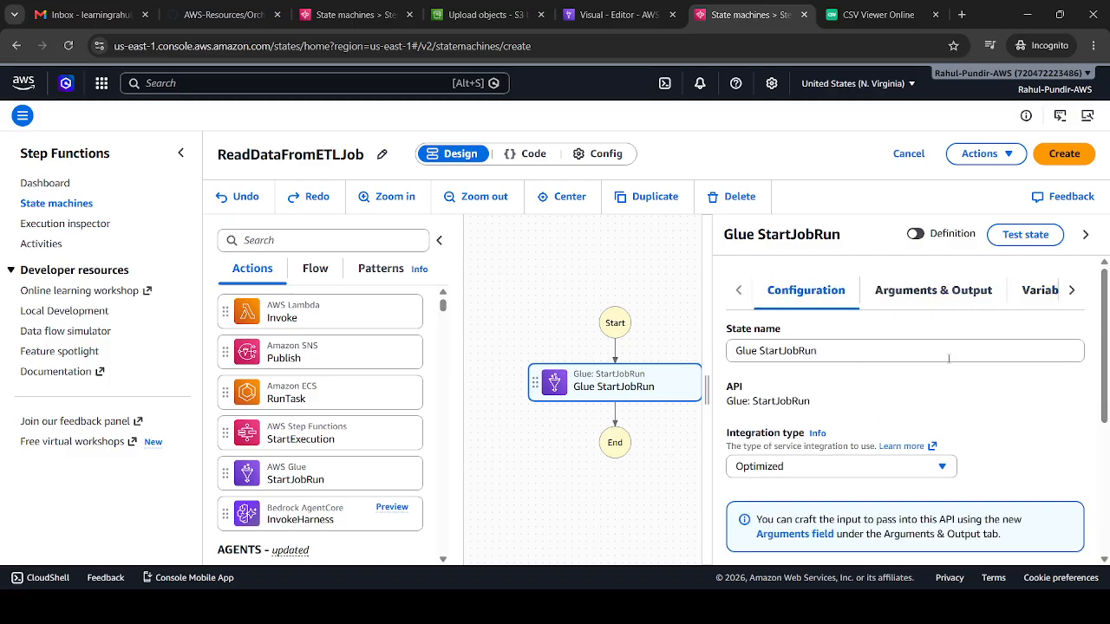
pyautogui.moveTo(1105, 347)
pyautogui.mouseDown()
pyautogui.moveTo(1107, 469)
pyautogui.moveTo(1107, 360)
pyautogui.mouseUp()
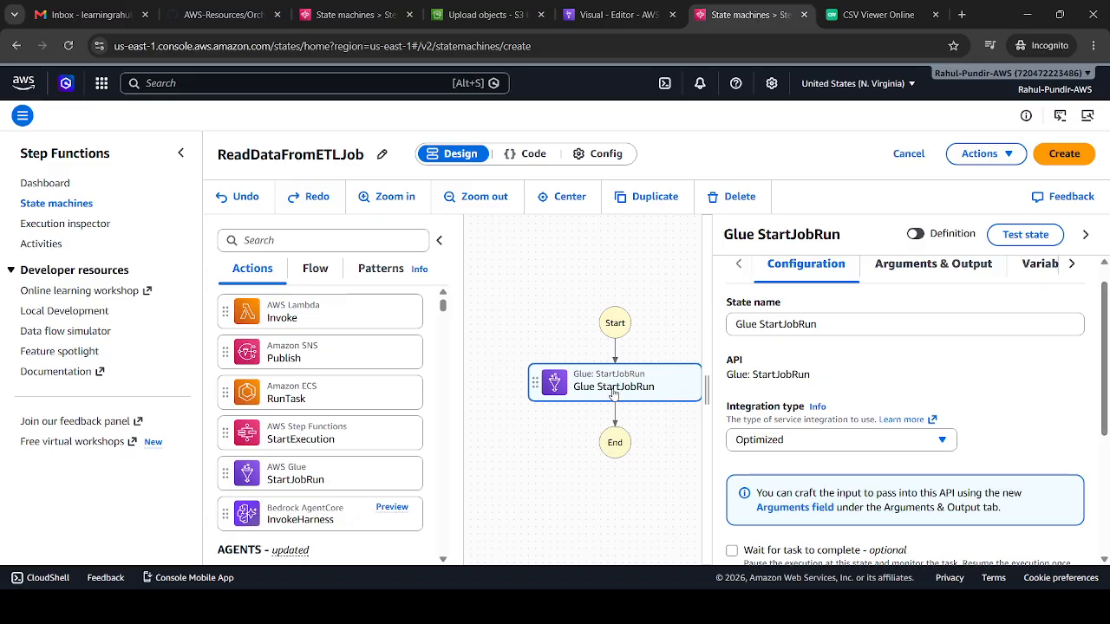
# - In the state machine's code definition, set the JobName argument to employee_etl_job, copied from the Glue job's title
pyautogui.click(529, 159)
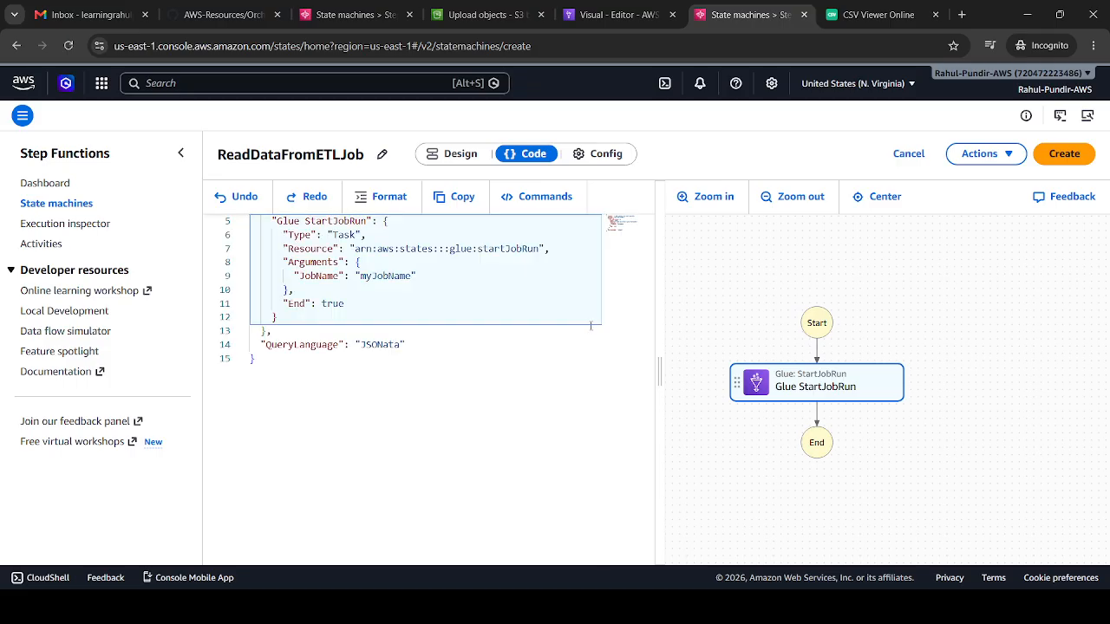
pyautogui.doubleClick(511, 249)
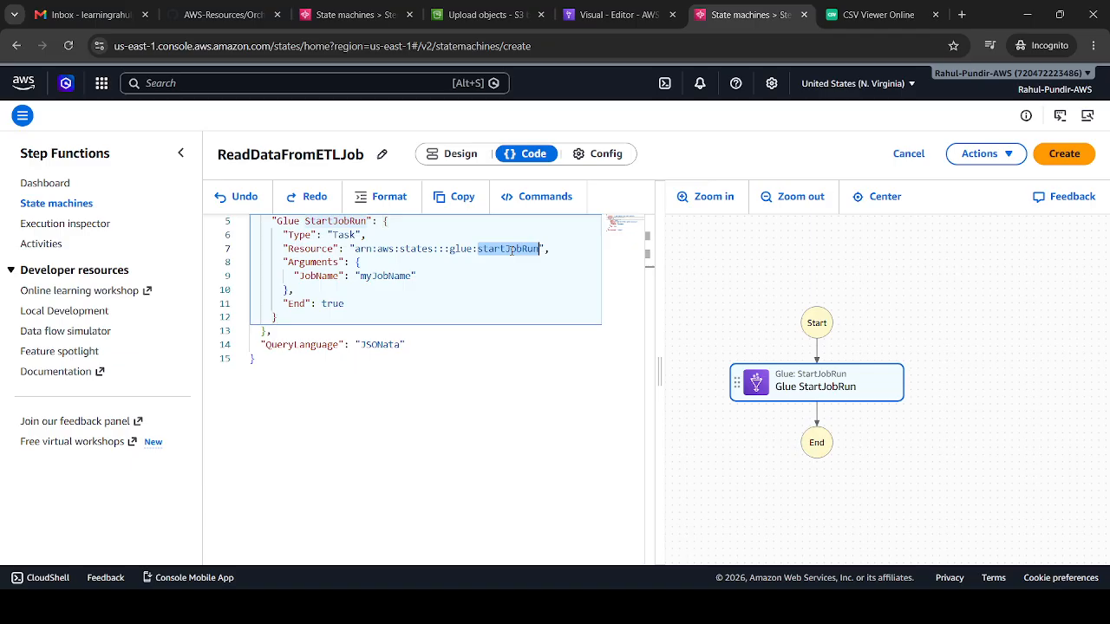
pyautogui.doubleClick(385, 276)
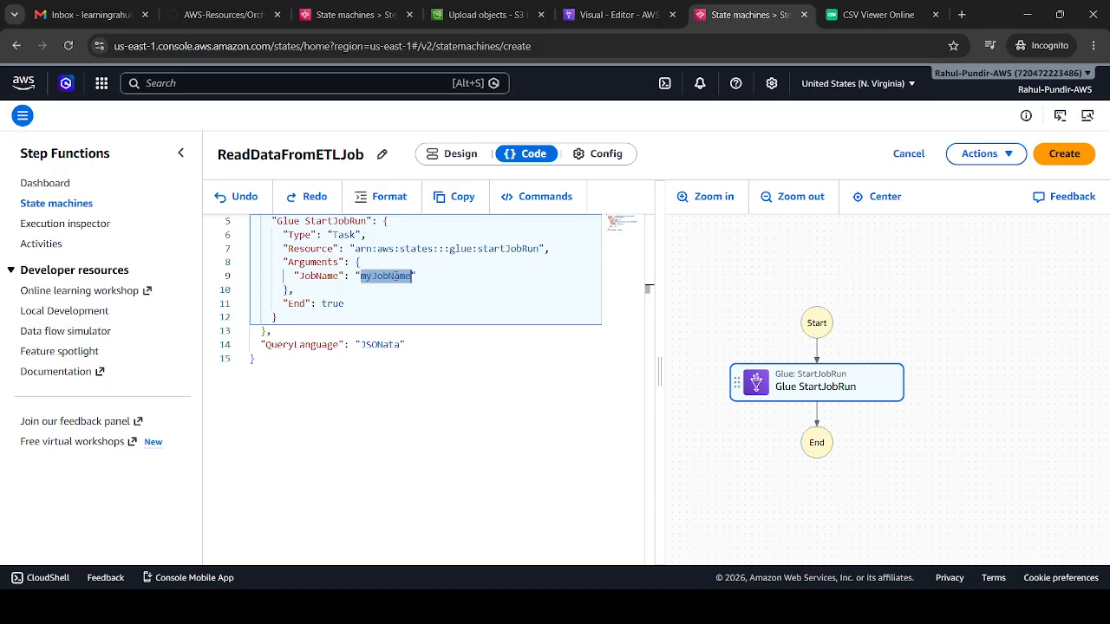
pyautogui.click(599, 5)
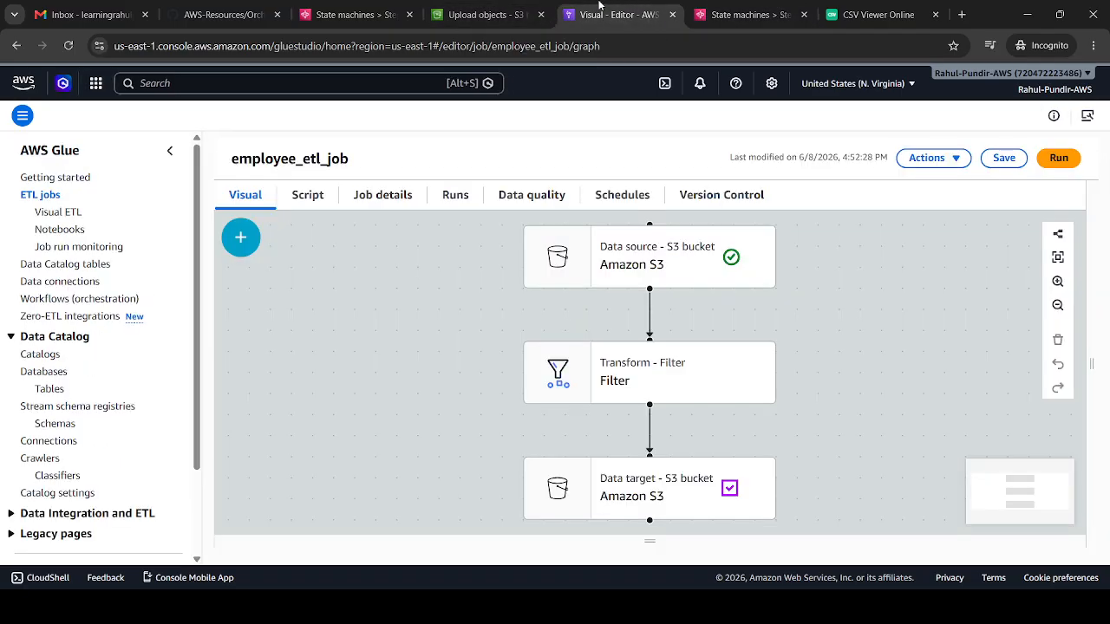
pyautogui.doubleClick(317, 161)
pyautogui.hotkey('ctrl', 'c')
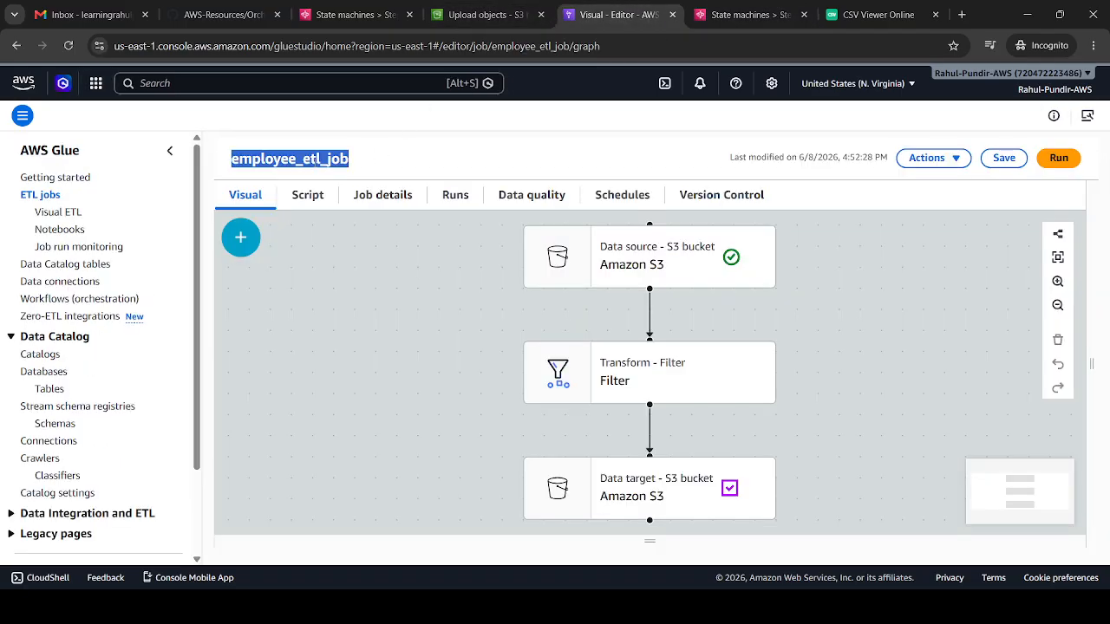
pyautogui.click(741, 15)
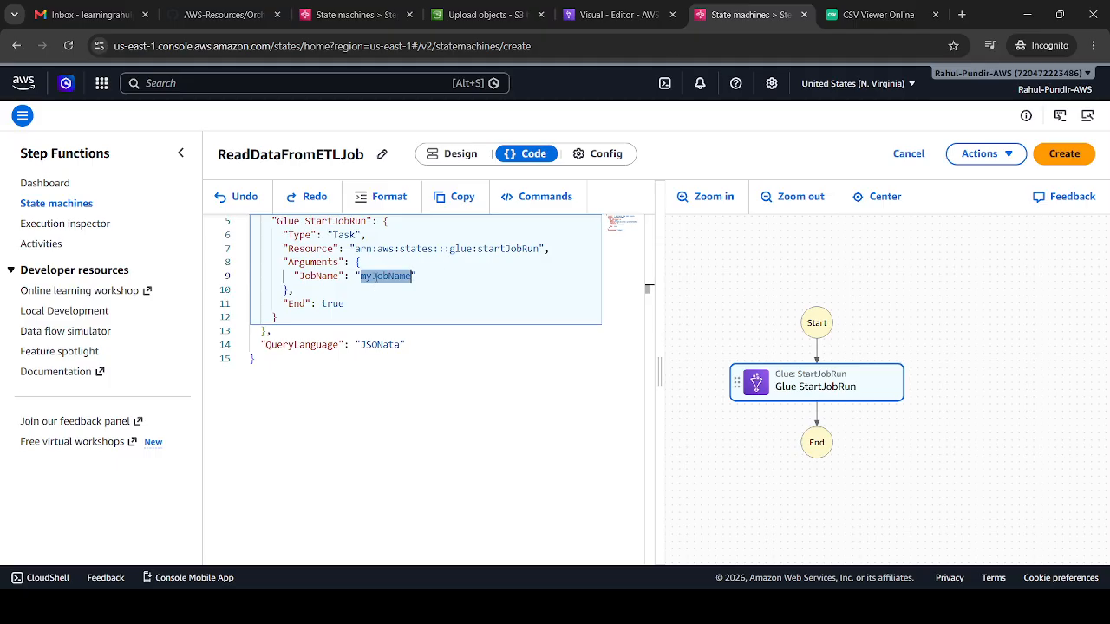
pyautogui.hotkey('ctrl', 'v')
pyautogui.click(453, 347)
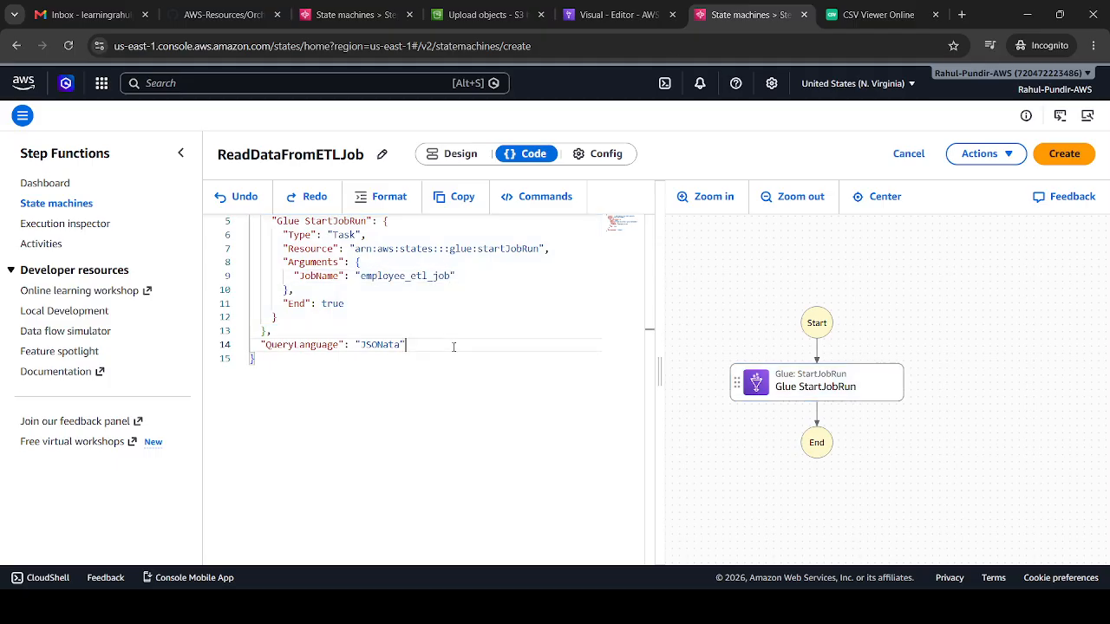
# - Assign the existing execution role roleforstepfunction instead of a new role and create the state machine
pyautogui.click(1067, 159)
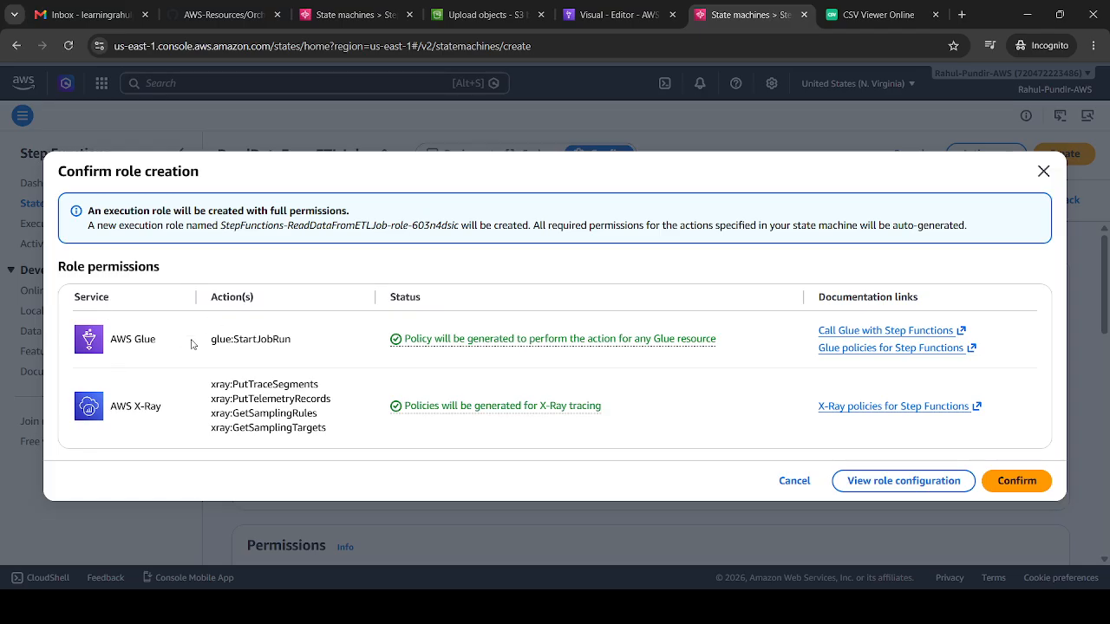
pyautogui.click(887, 490)
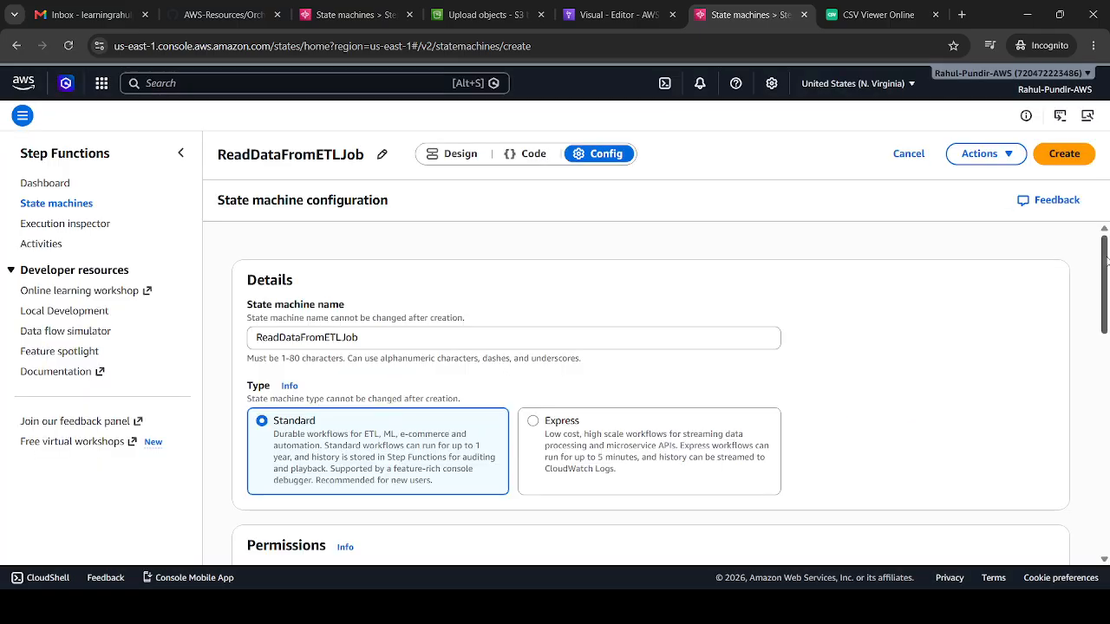
pyautogui.moveTo(1106, 260); pyautogui.dragTo(1105, 326)
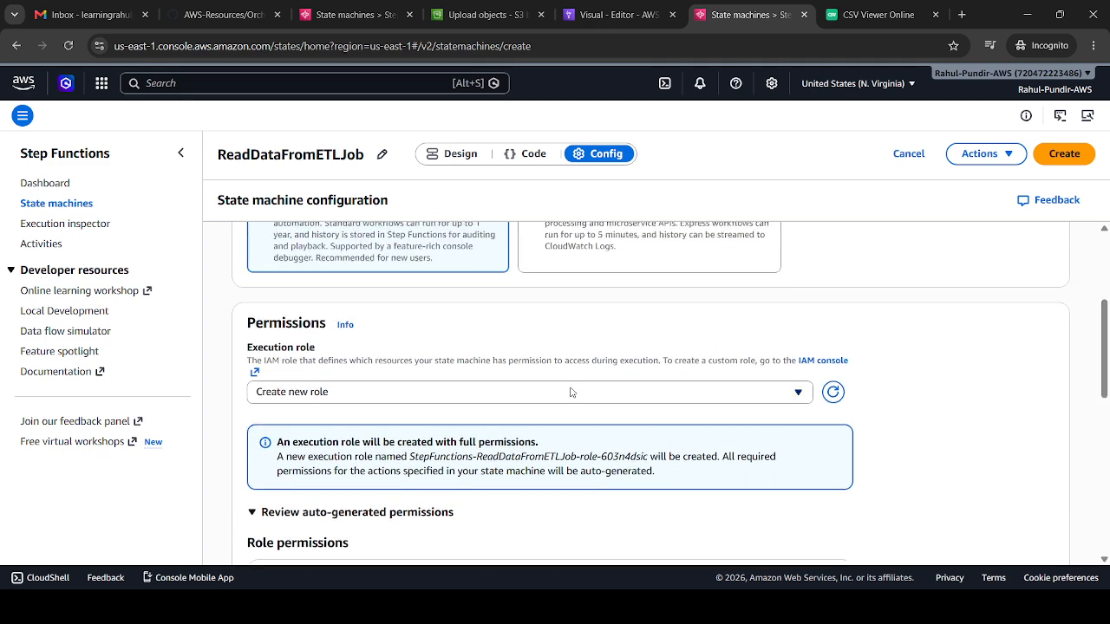
pyautogui.click(565, 392)
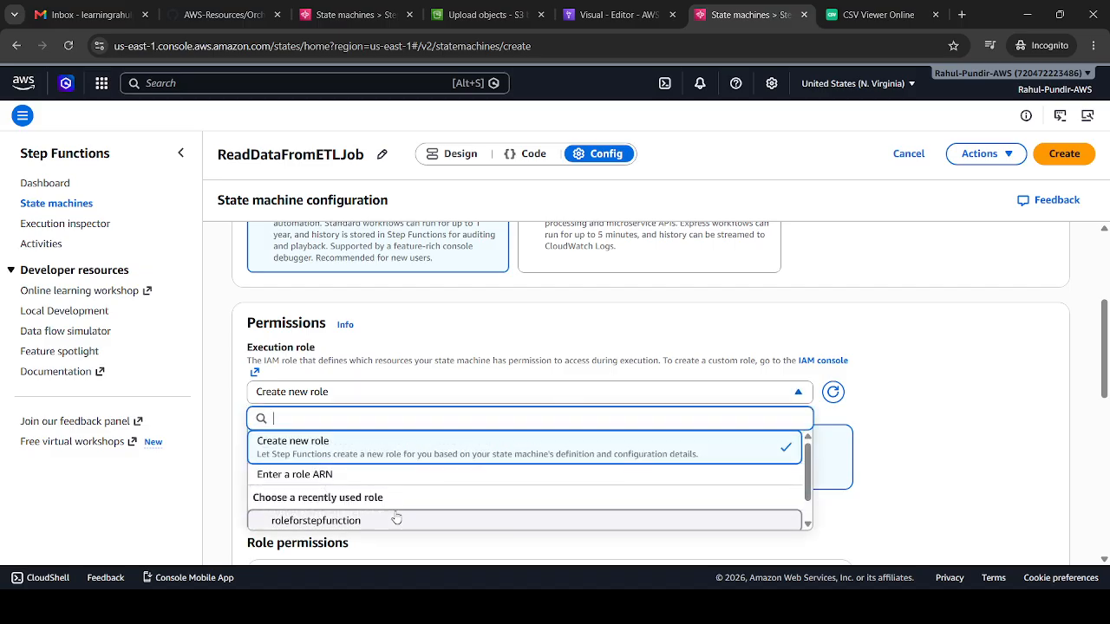
pyautogui.click(314, 523)
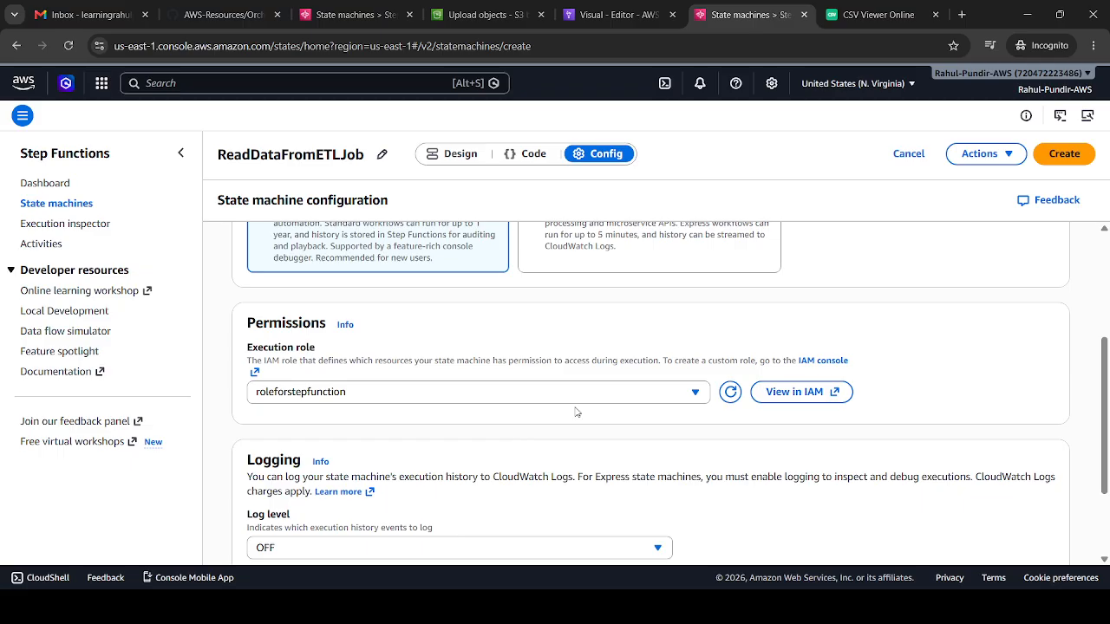
pyautogui.scroll(-2, 1105, 493)
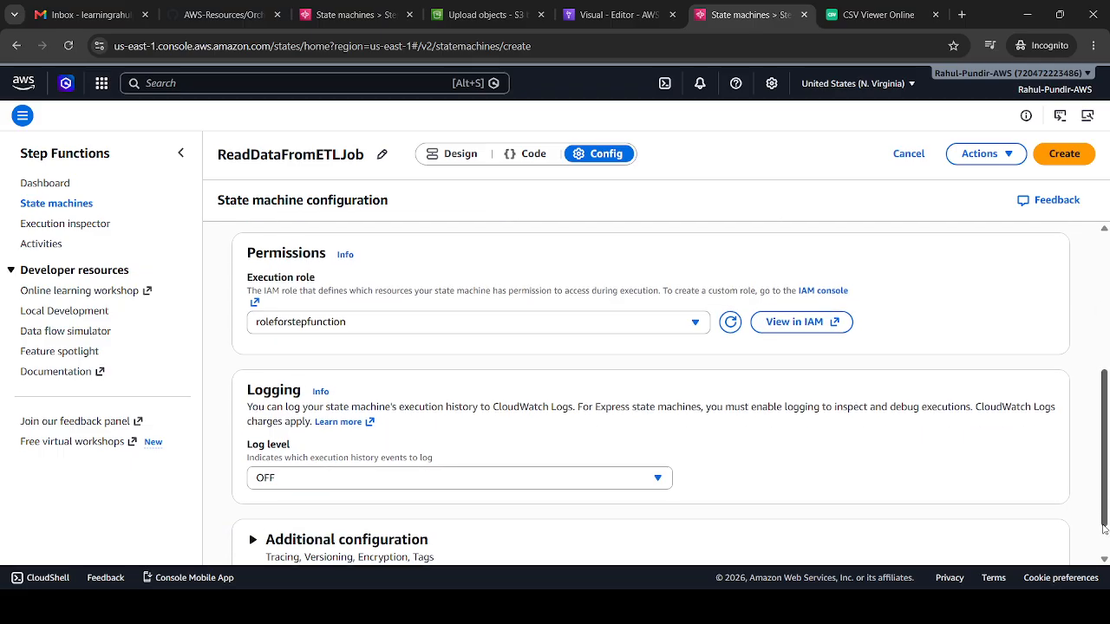
pyautogui.click(1049, 151)
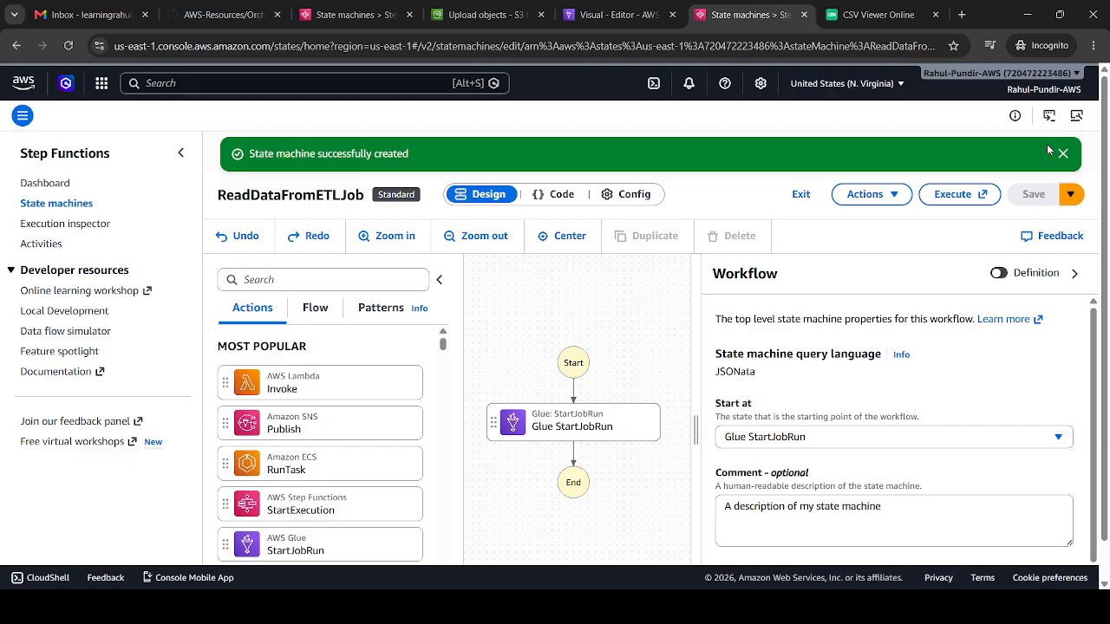
# - Open ReadDataFromETLJob from the state machines list and start an execution with the default name and no input
pyautogui.click(74, 208)
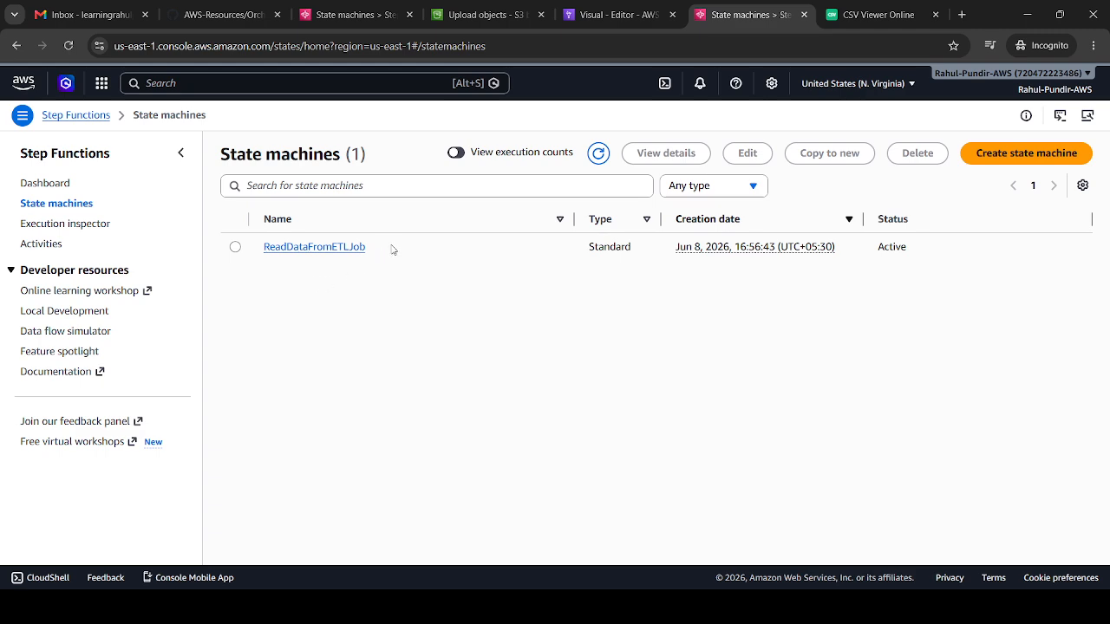
pyautogui.click(345, 249)
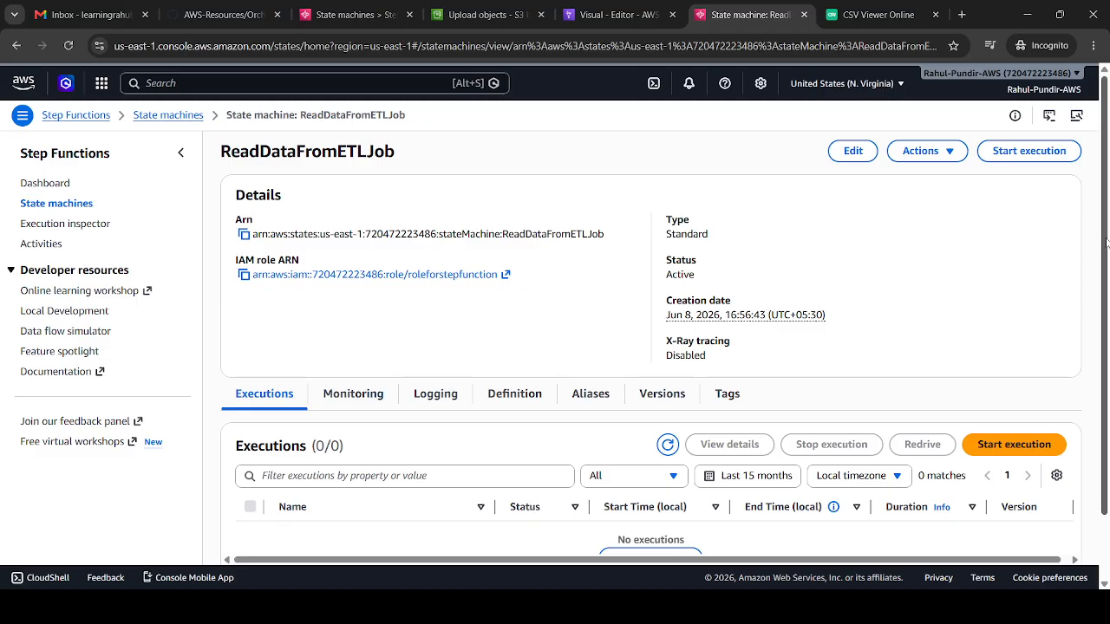
pyautogui.moveTo(1107, 243)
pyautogui.mouseDown()
pyautogui.moveTo(1107, 287)
pyautogui.moveTo(1107, 232)
pyautogui.mouseUp()
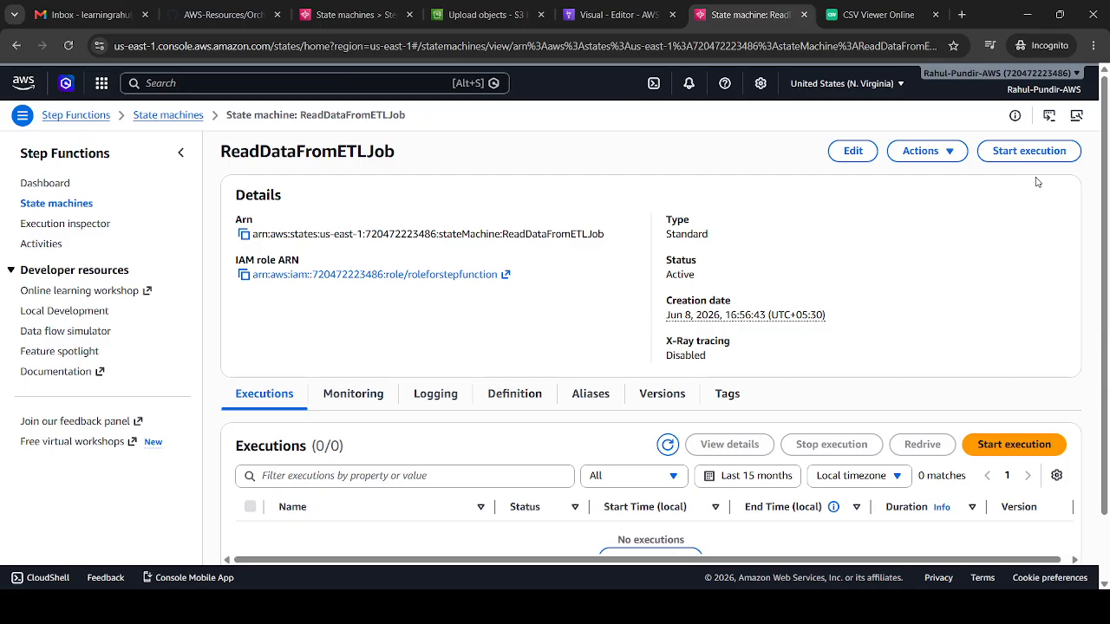
pyautogui.click(1017, 158)
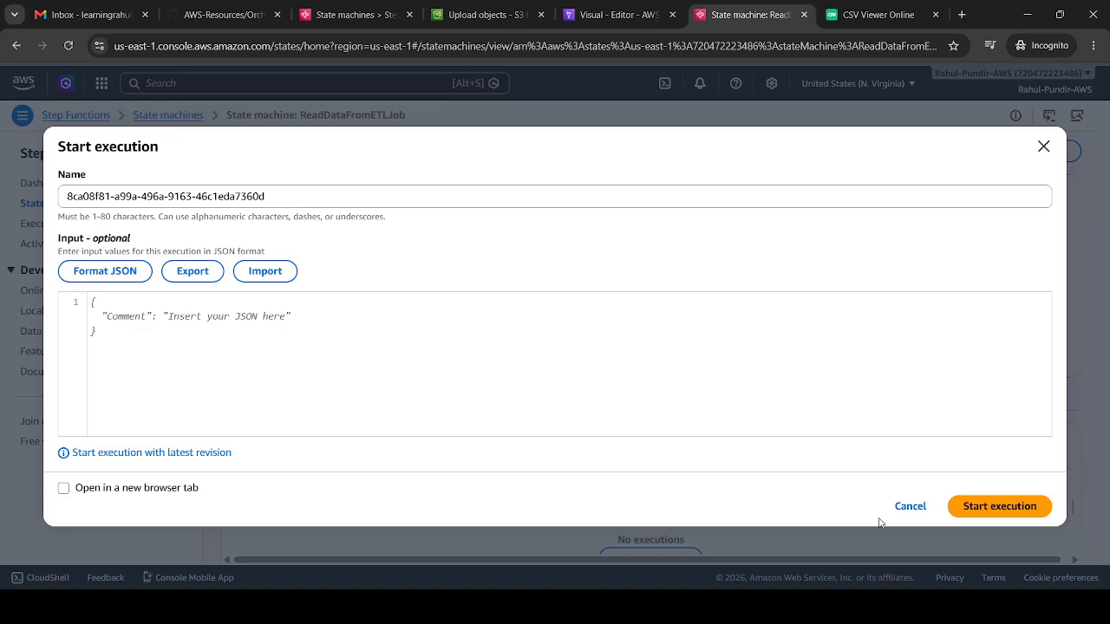
pyautogui.click(978, 508)
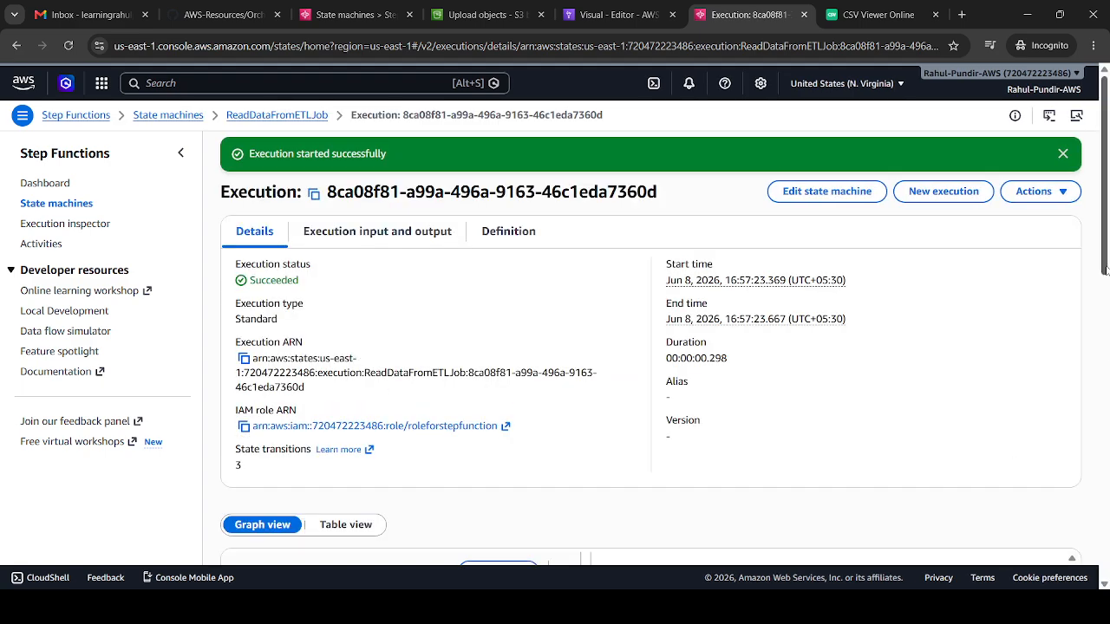
# - Inspect the Glue StartJobRun step in the execution graph and check the run status of employee_etl_job in Glue
pyautogui.moveTo(1106, 270); pyautogui.dragTo(1106, 397)
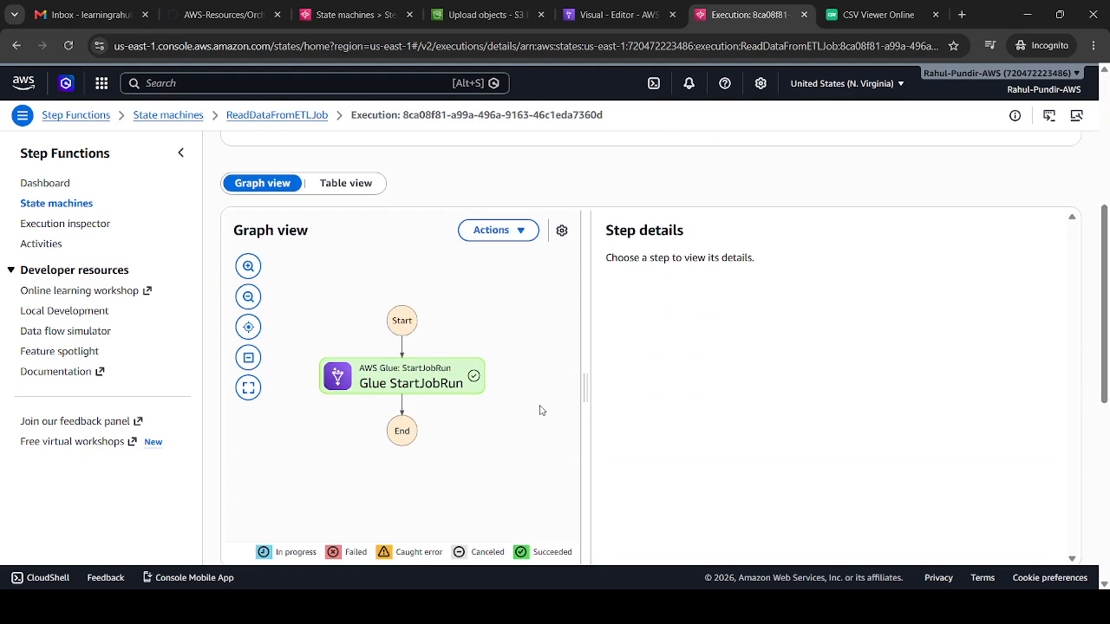
pyautogui.click(401, 379)
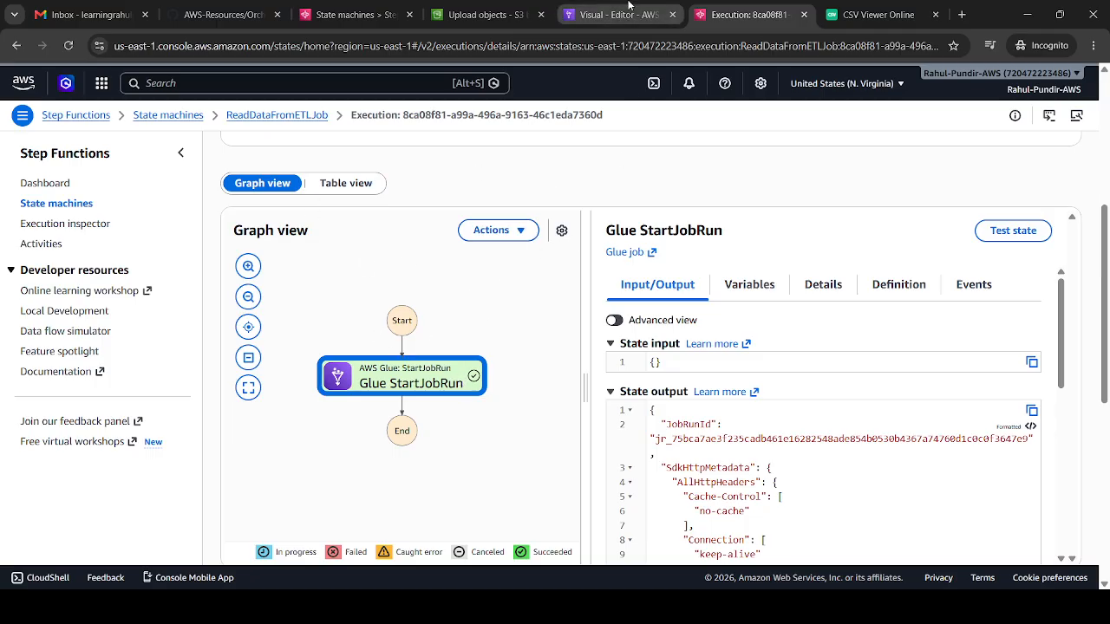
pyautogui.click(626, 9)
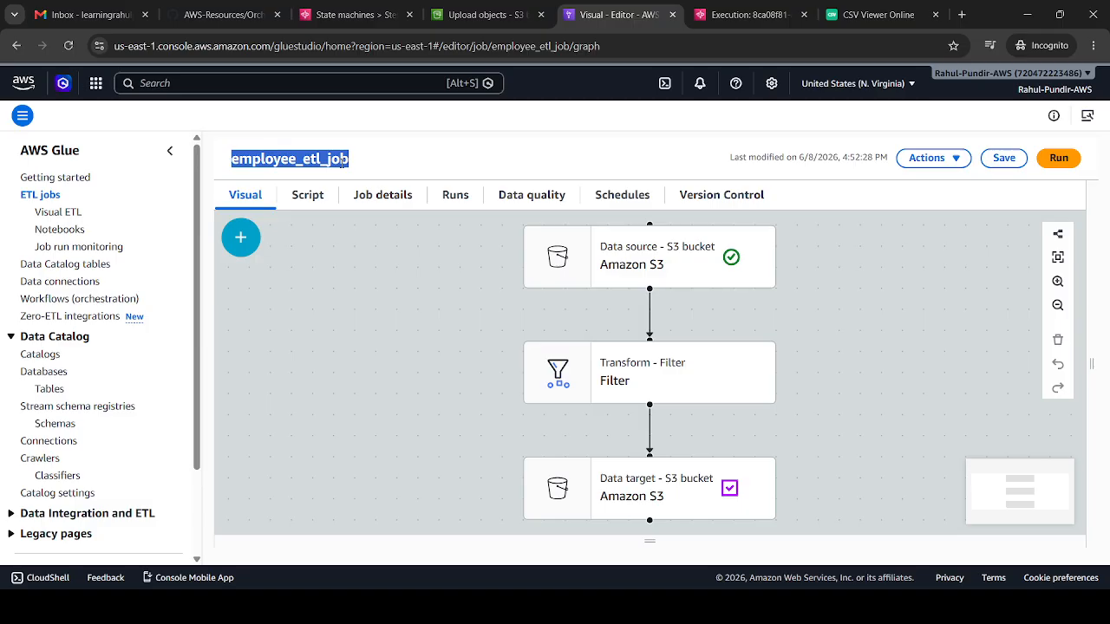
pyautogui.click(448, 198)
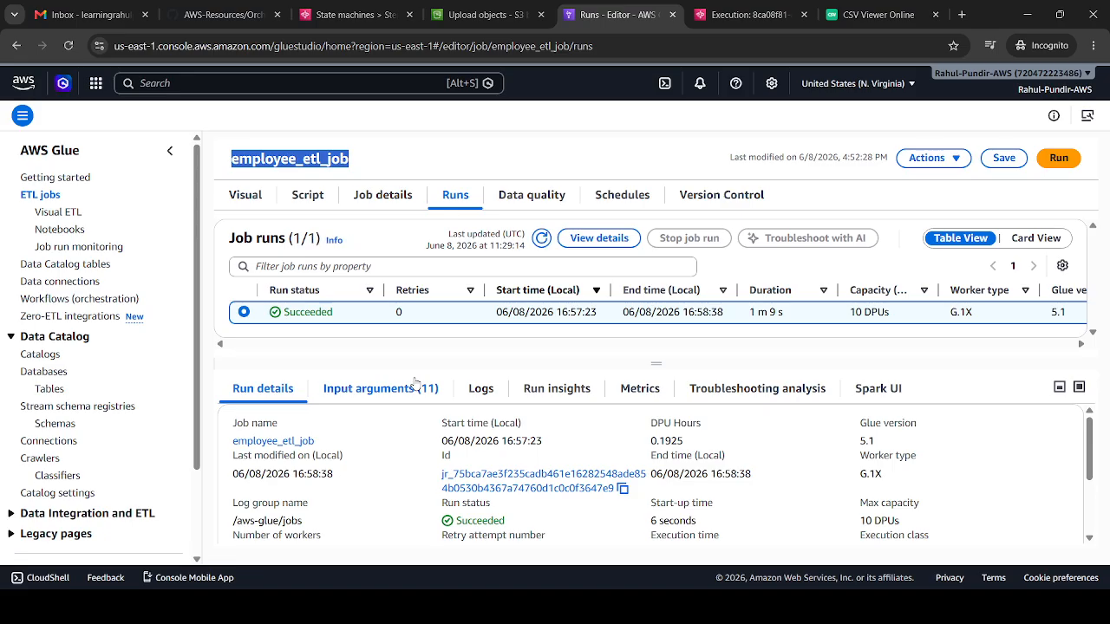
# - Switch to Amazon S3 and open the demo bucket's output folder to check the file written by the job
pyautogui.click(492, 7)
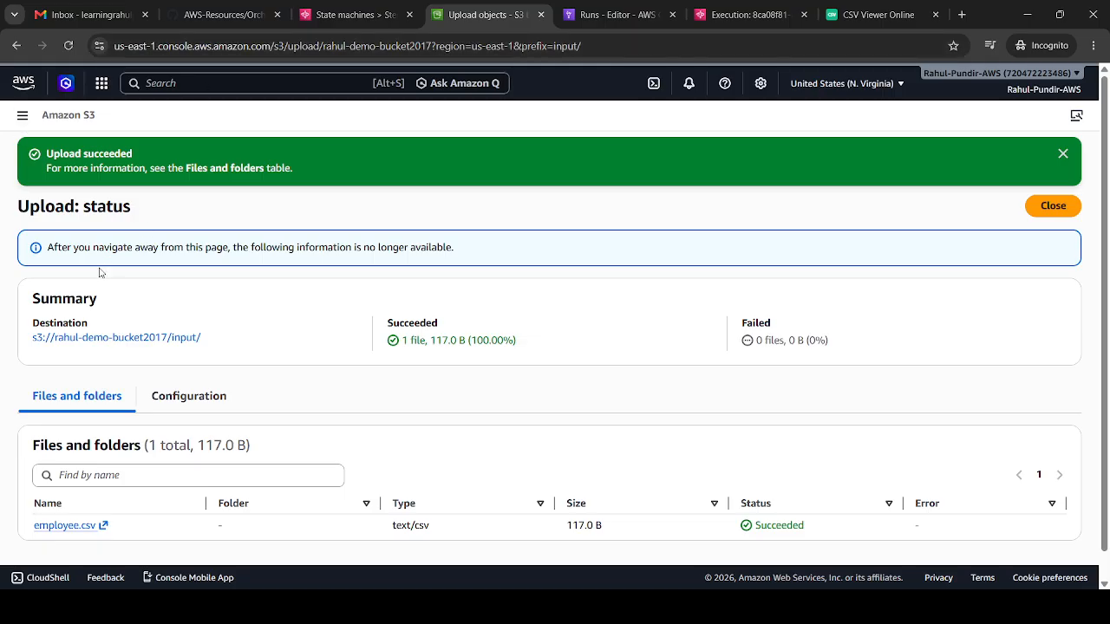
pyautogui.click(22, 114)
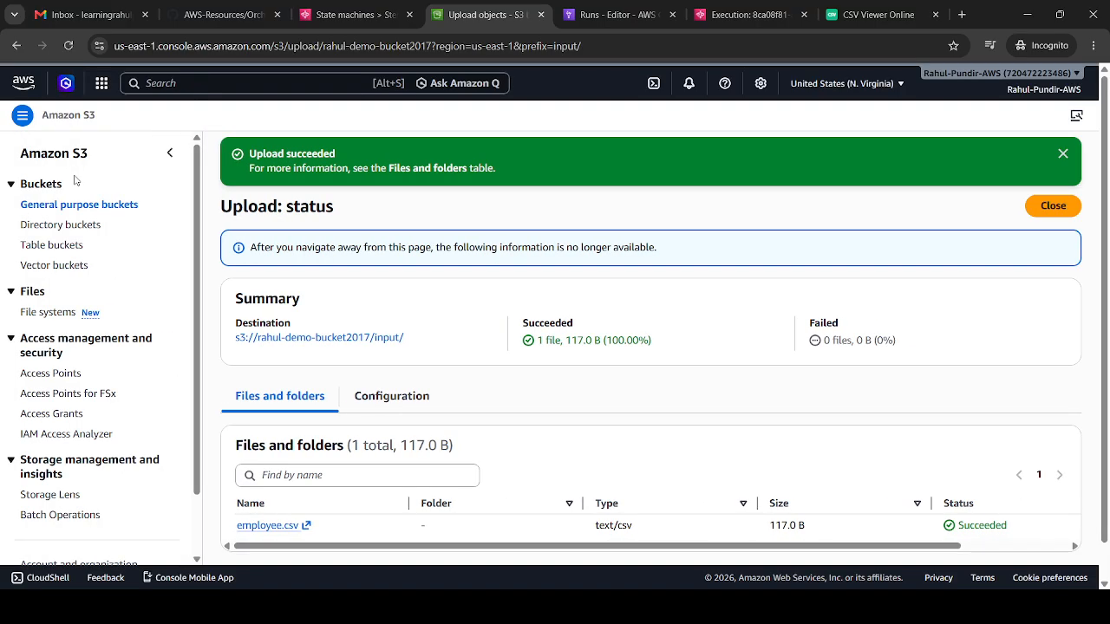
pyautogui.click(59, 208)
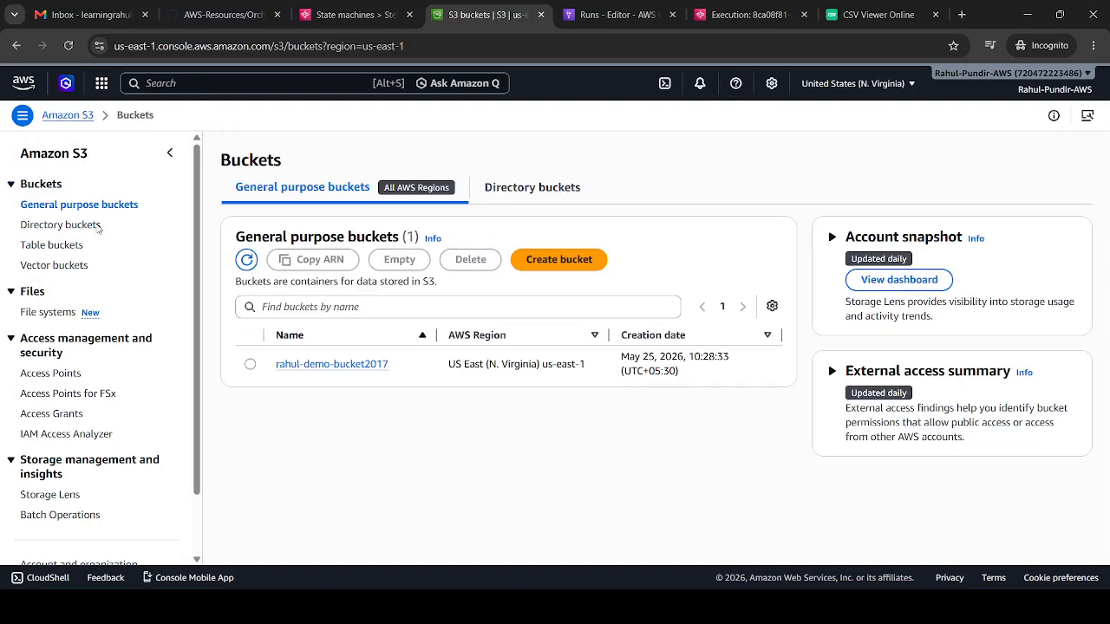
pyautogui.click(359, 366)
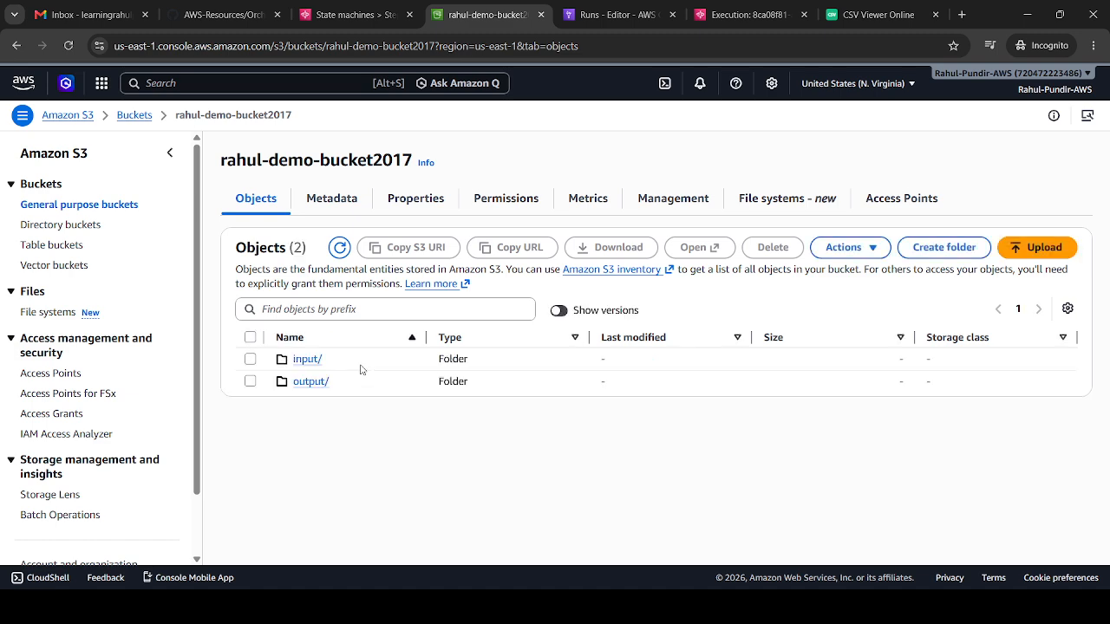
pyautogui.click(310, 382)
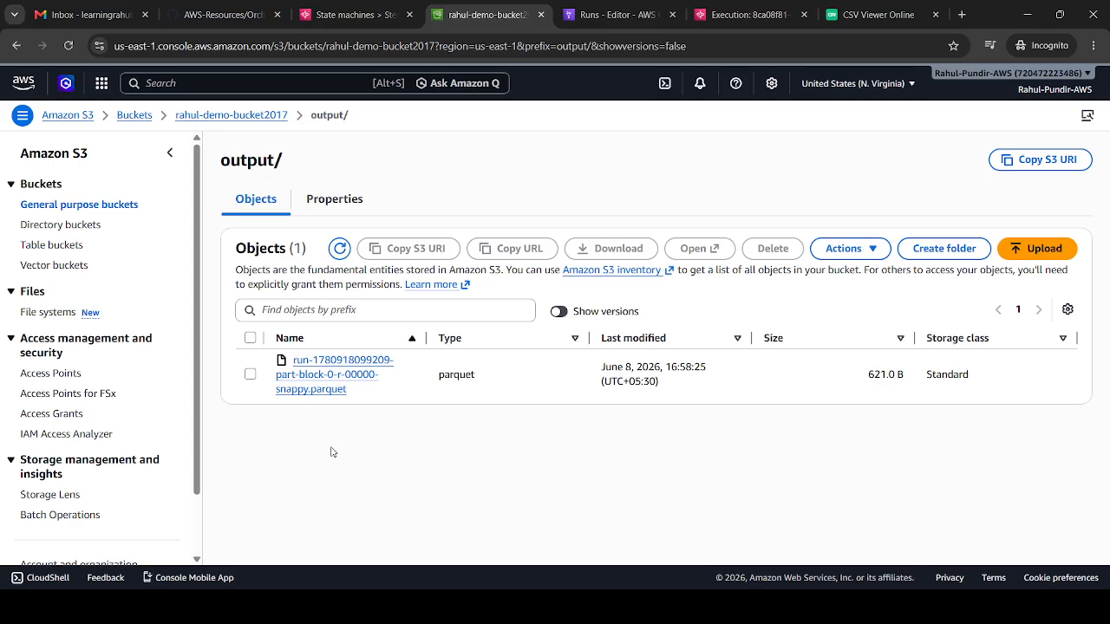
pyautogui.click(902, 607)
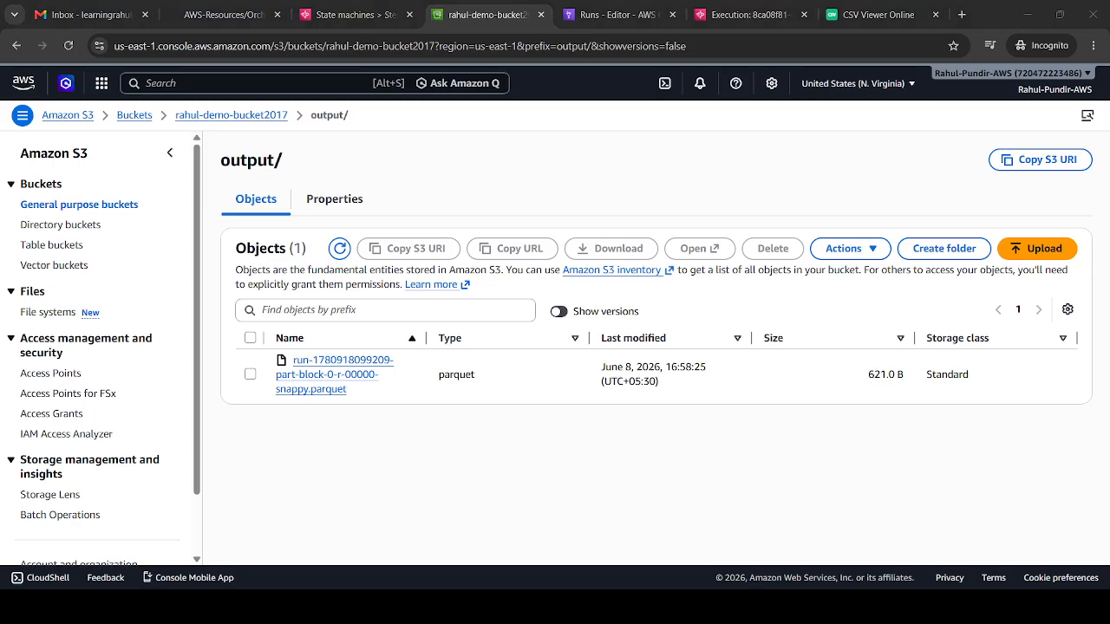